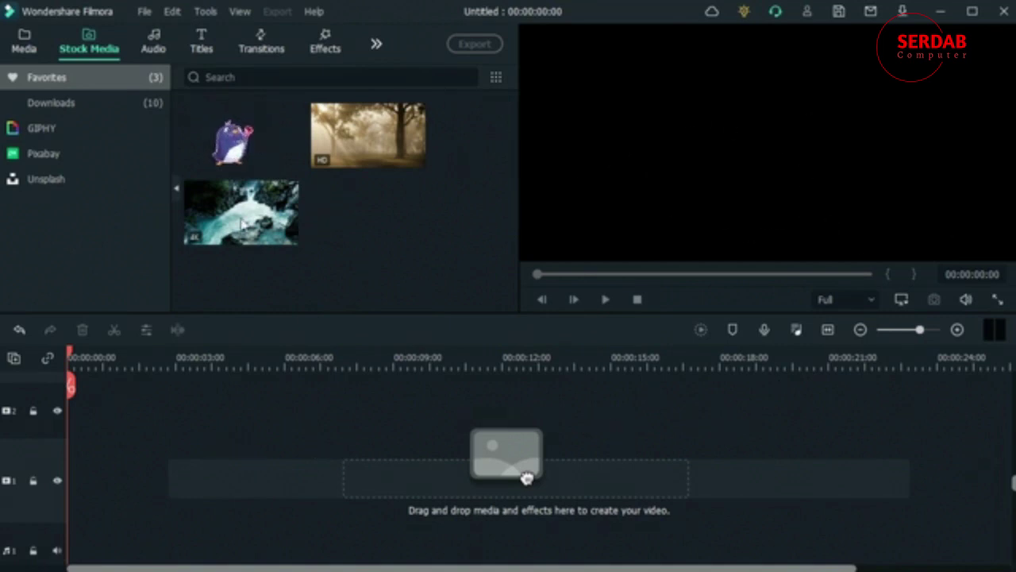
Step: Place the misty forest stock clip at the start of video track 1 and trim its end to about 15 seconds
mouse_move(391, 149)
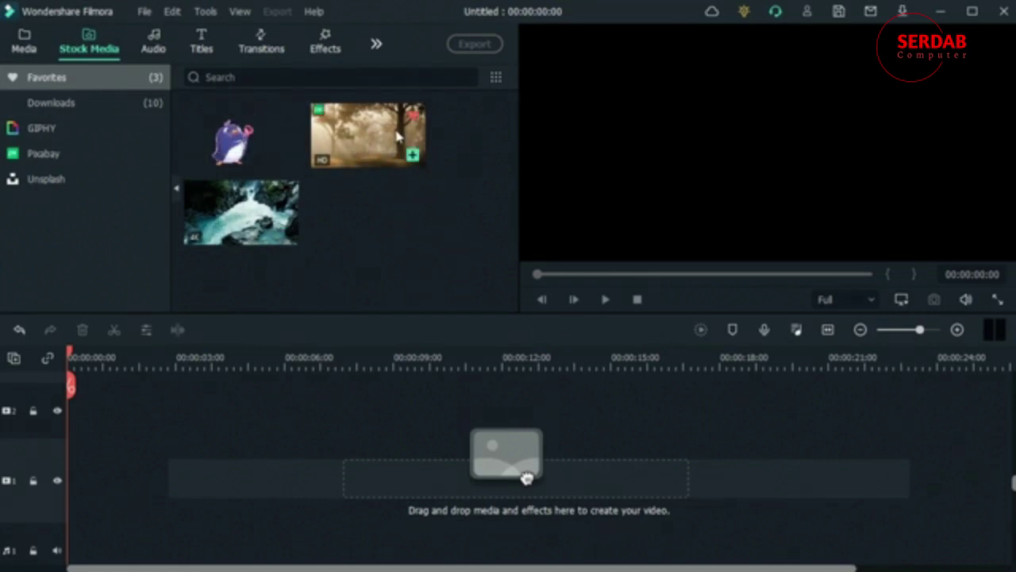
mouse_move(350, 131)
drag(526, 478, 109, 444)
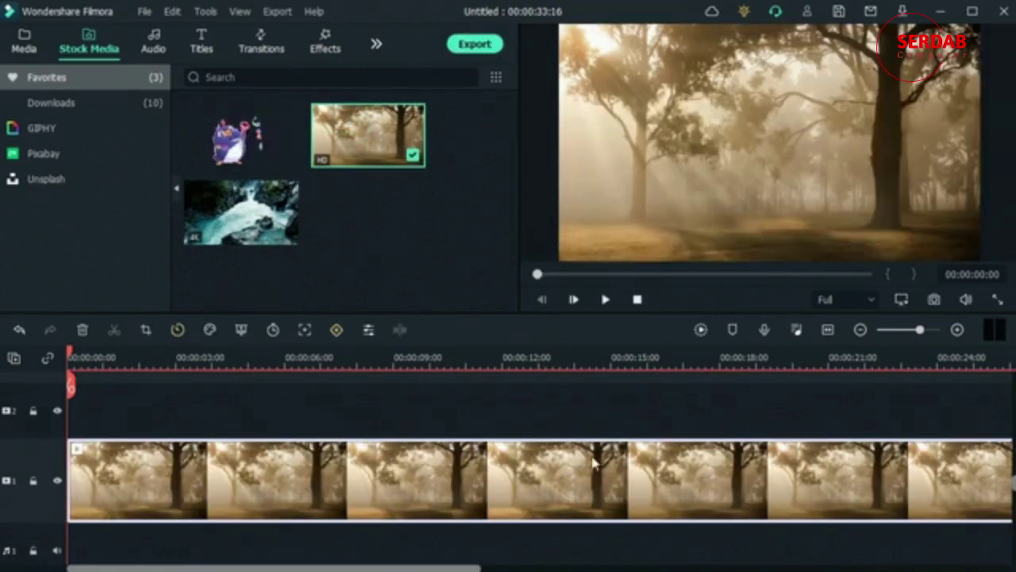
click(861, 330)
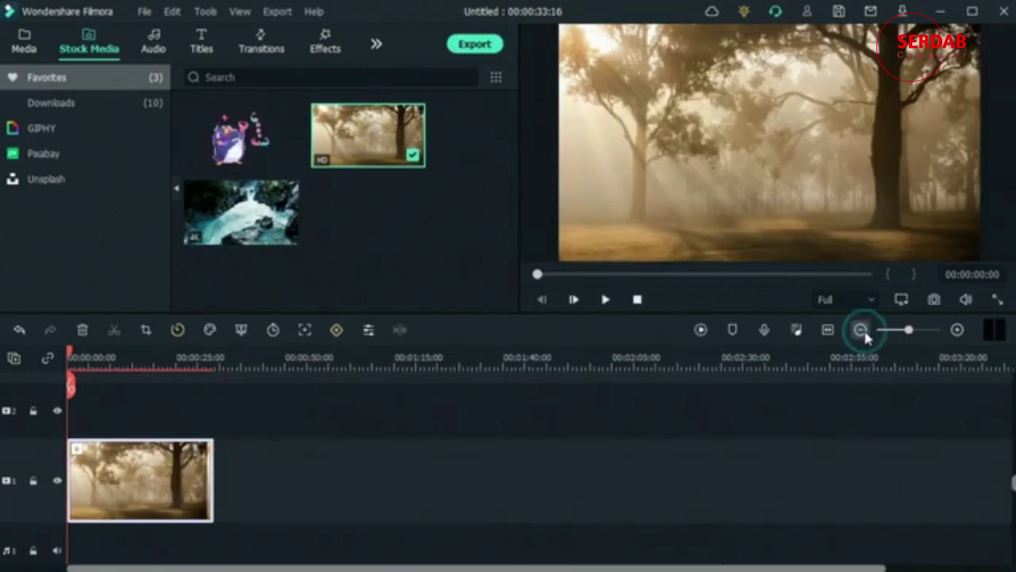
drag(214, 470, 133, 481)
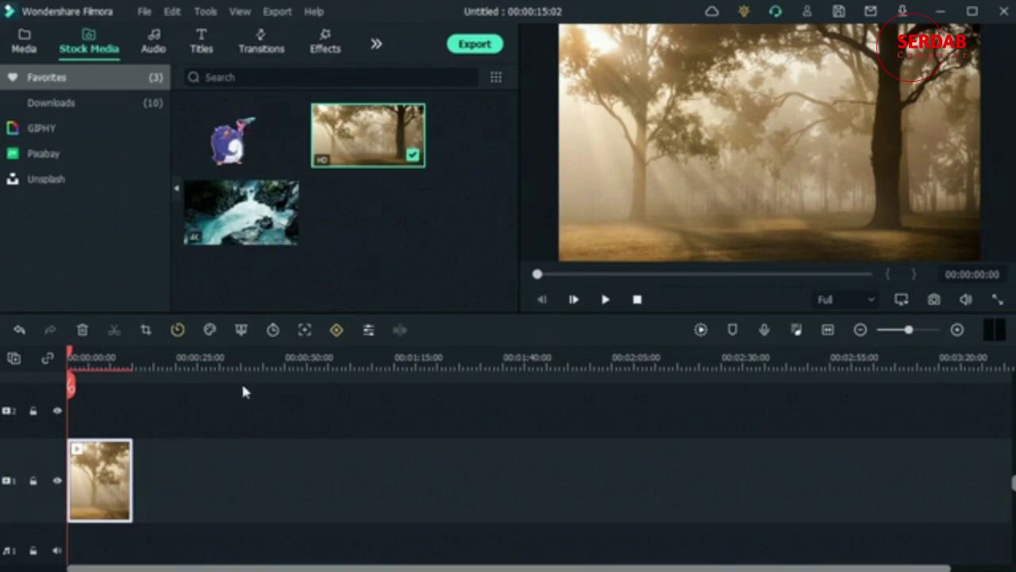
Step: Add the waterfall clip directly after the forest clip, split it at 00:00:37:03 and delete the part after the split
mouse_move(223, 195)
drag(210, 208, 128, 523)
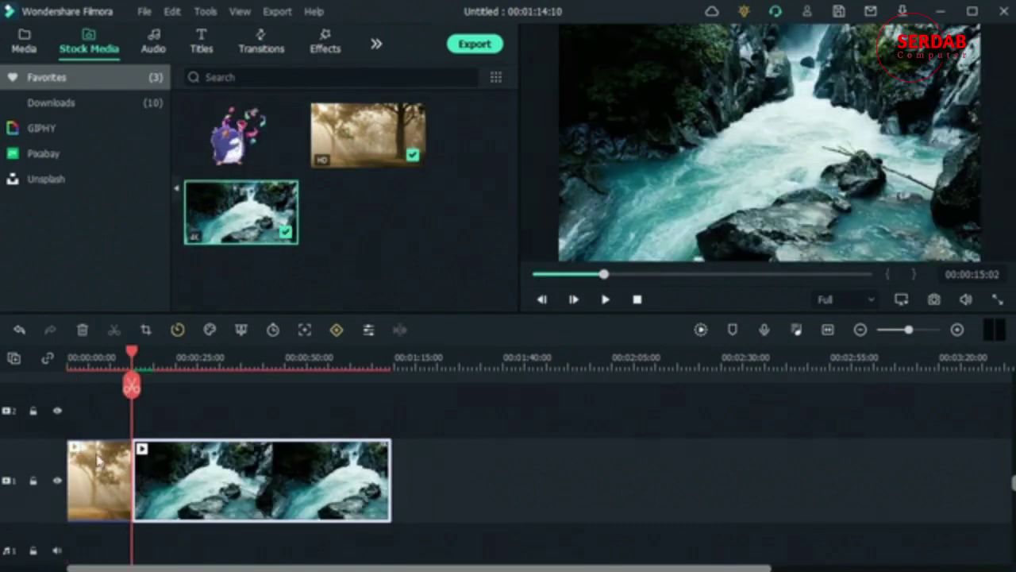
drag(133, 356, 231, 385)
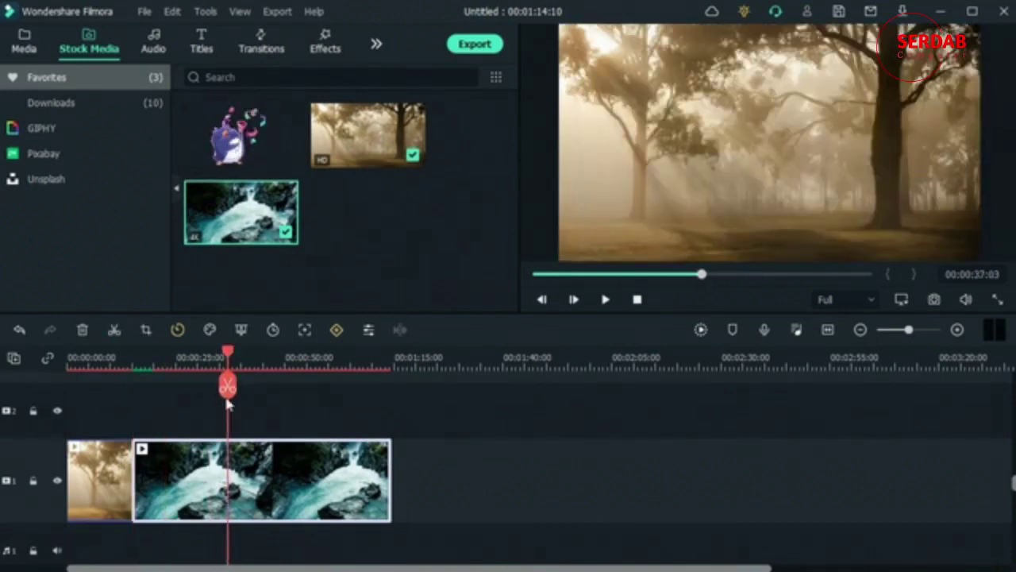
click(227, 387)
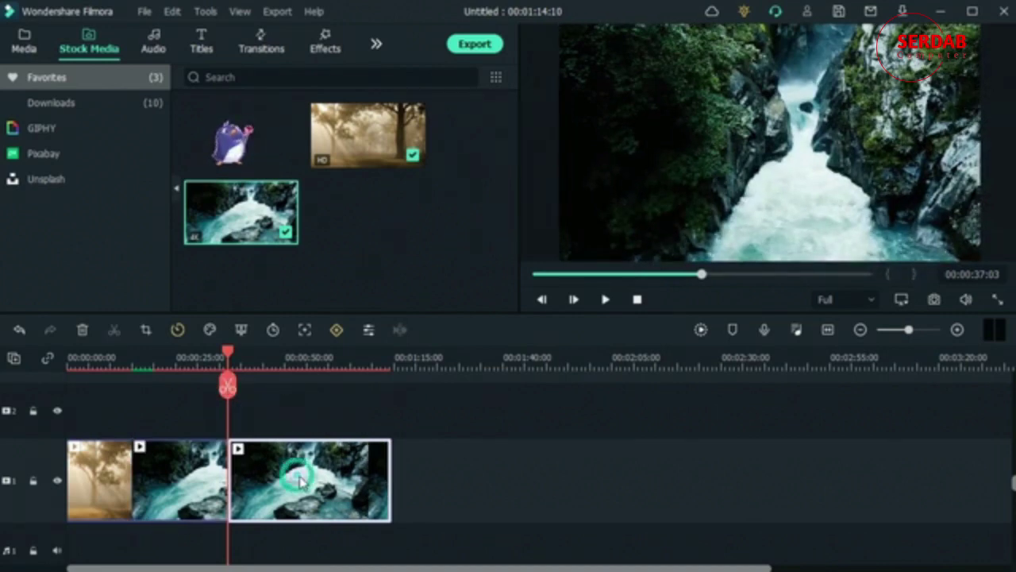
key(Delete)
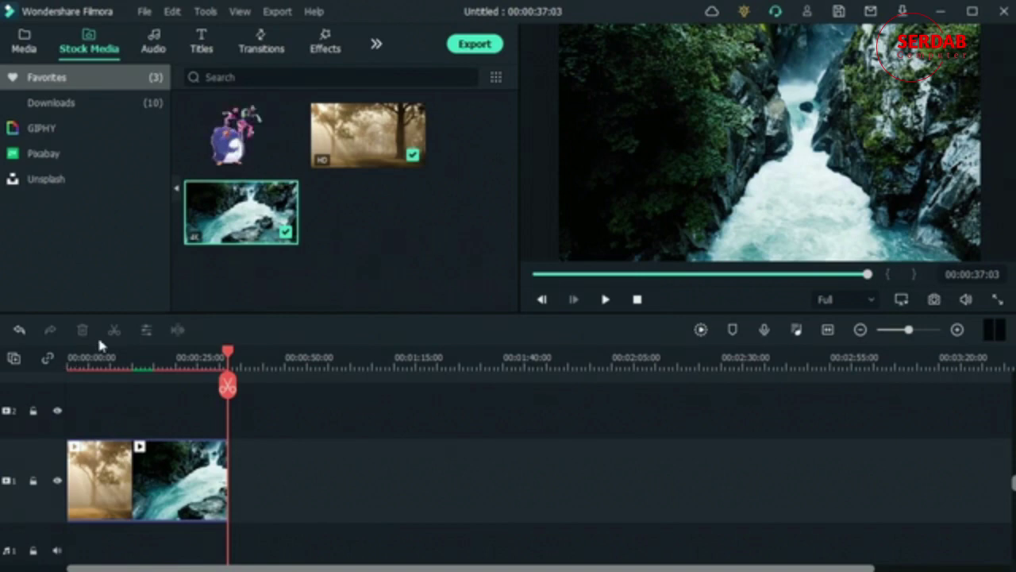
Step: Play back the cut between the forest and waterfall clips, starting from about 14 seconds
drag(228, 355, 185, 389)
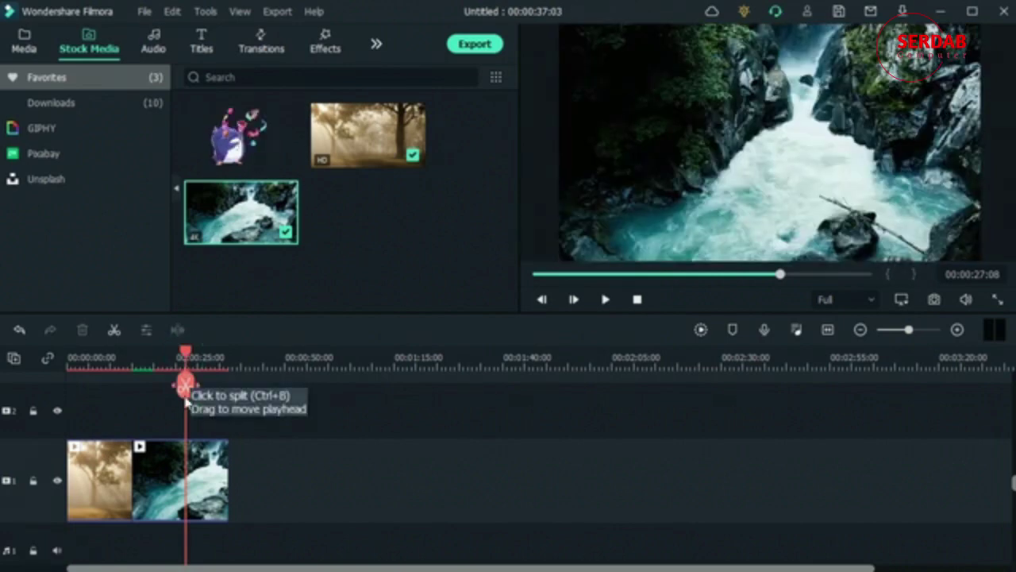
drag(163, 362, 131, 379)
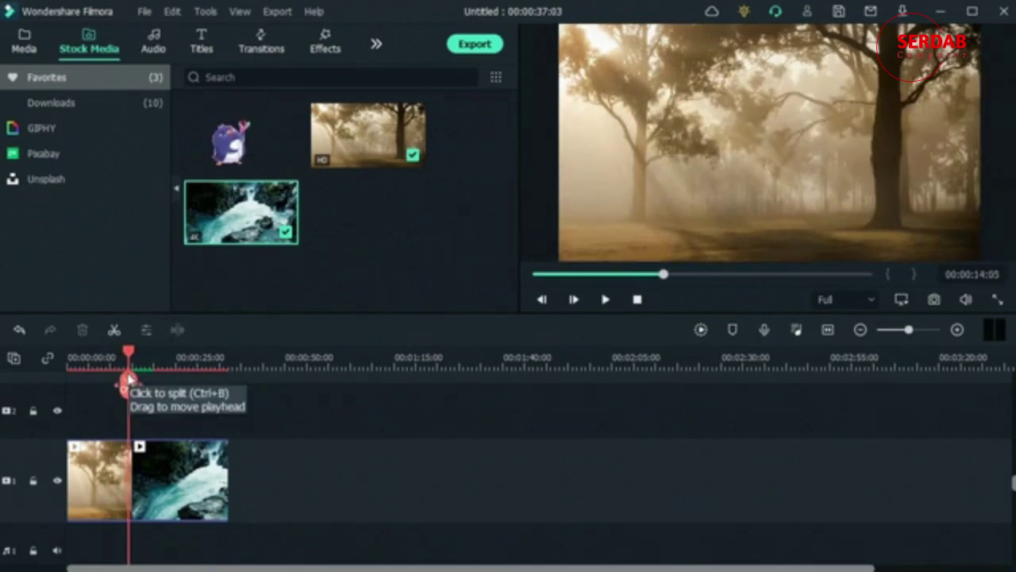
key(space)
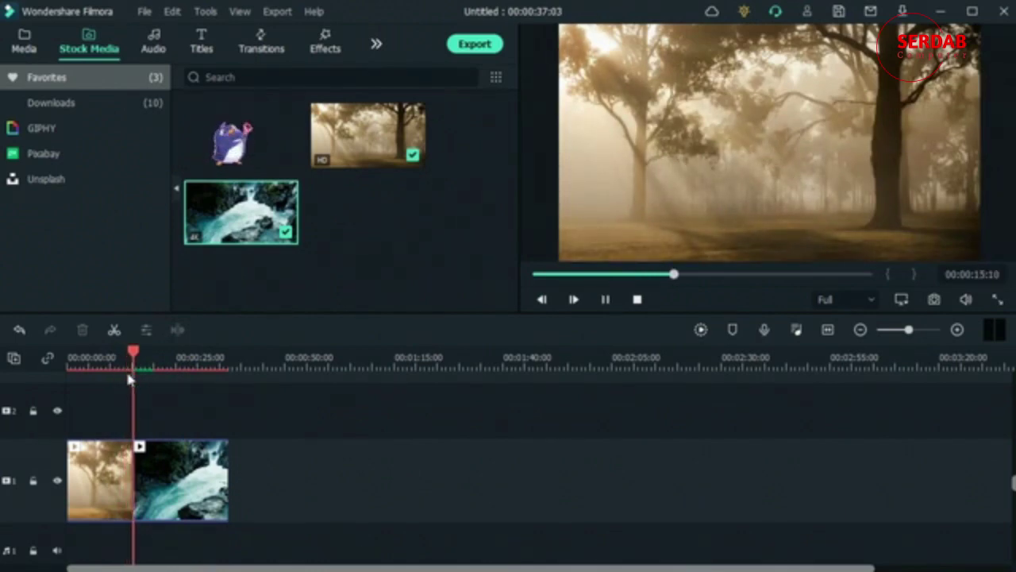
key(space)
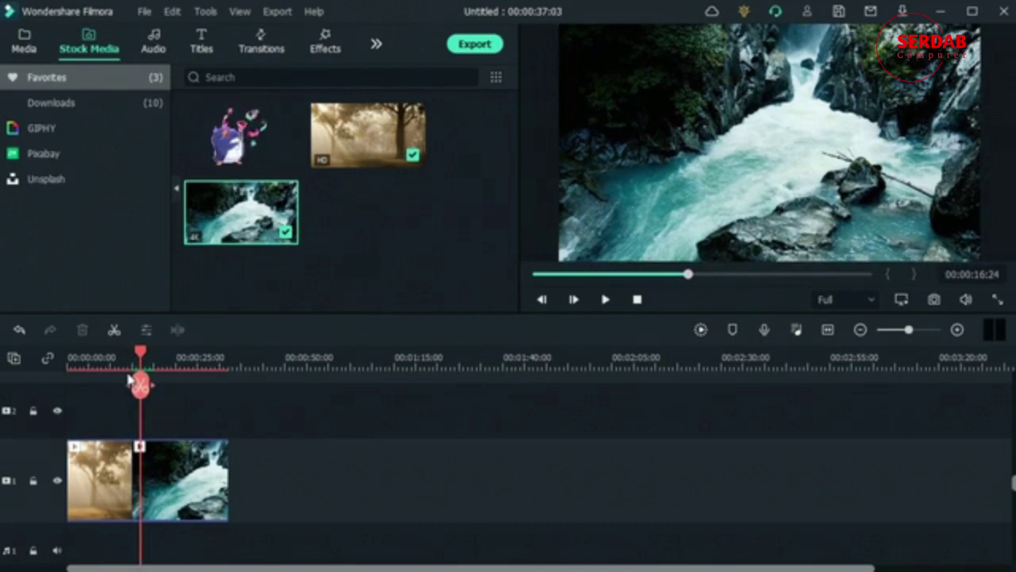
Step: Browse the Basic transitions and apply the Travel Memories transition at the cut between the forest and waterfall clips
click(260, 39)
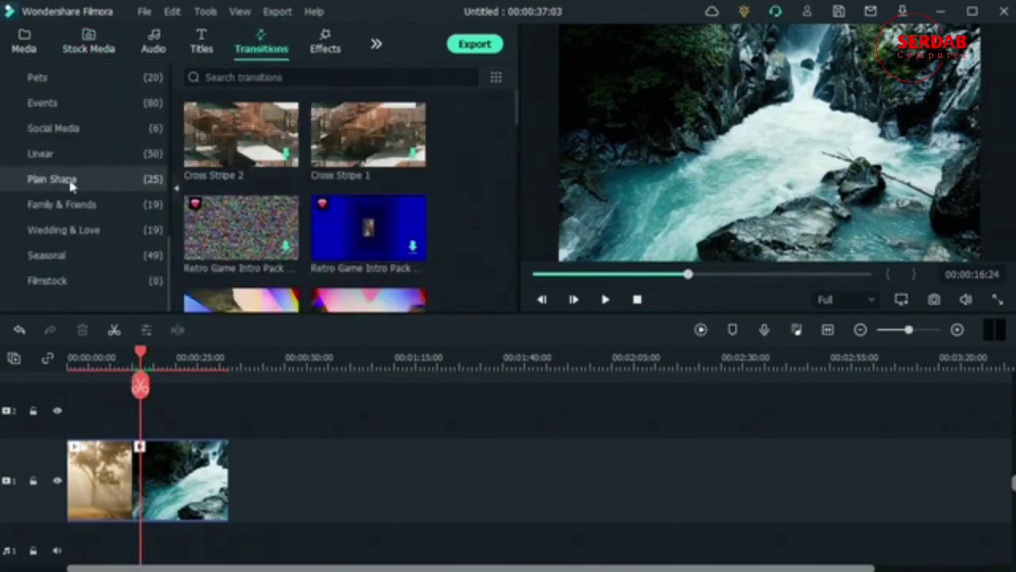
scroll(80, 141, up, 10)
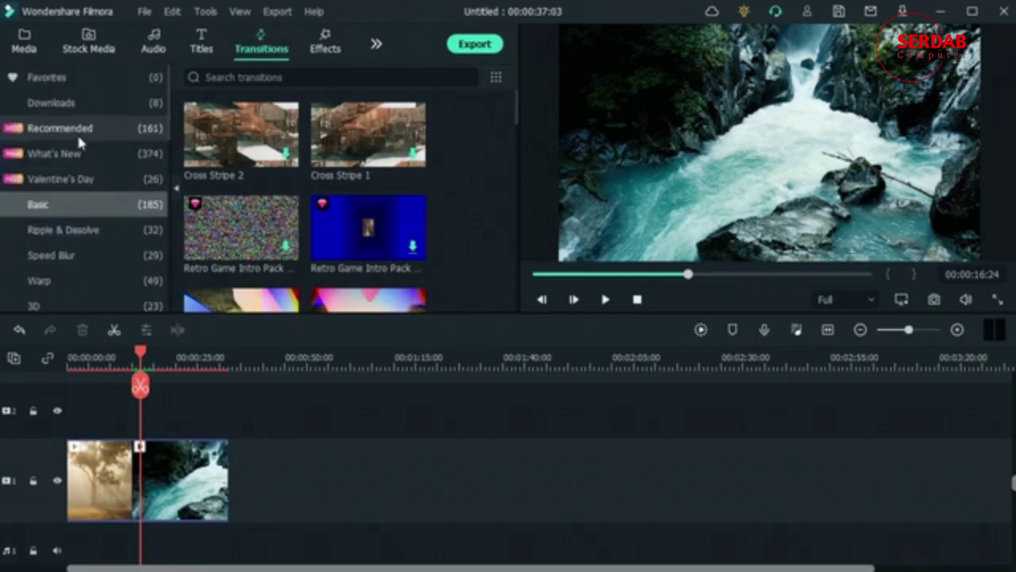
click(84, 211)
scroll(257, 143, down, 5)
scroll(257, 143, down, 6)
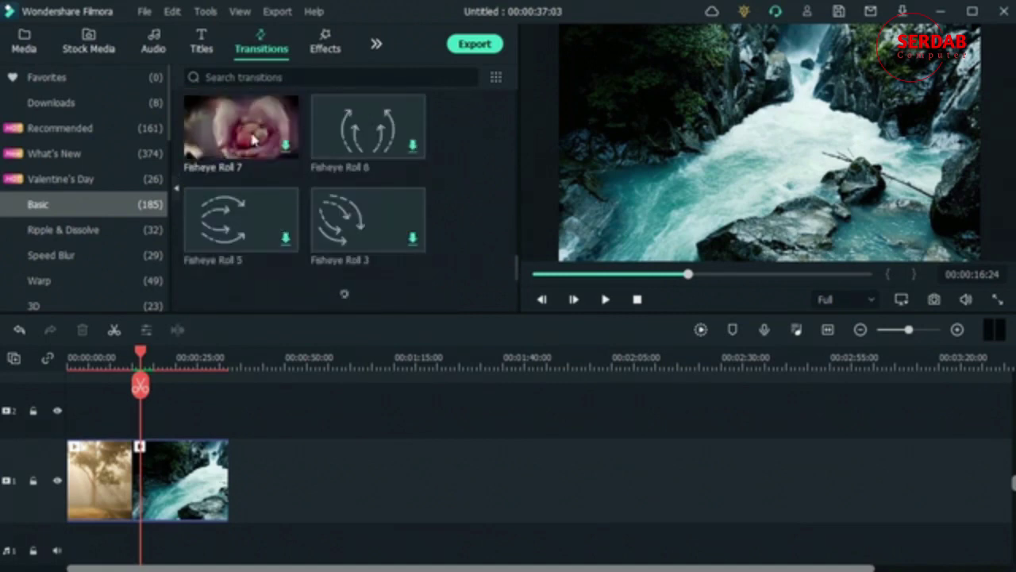
scroll(300, 238, down, 4)
scroll(299, 238, down, 3)
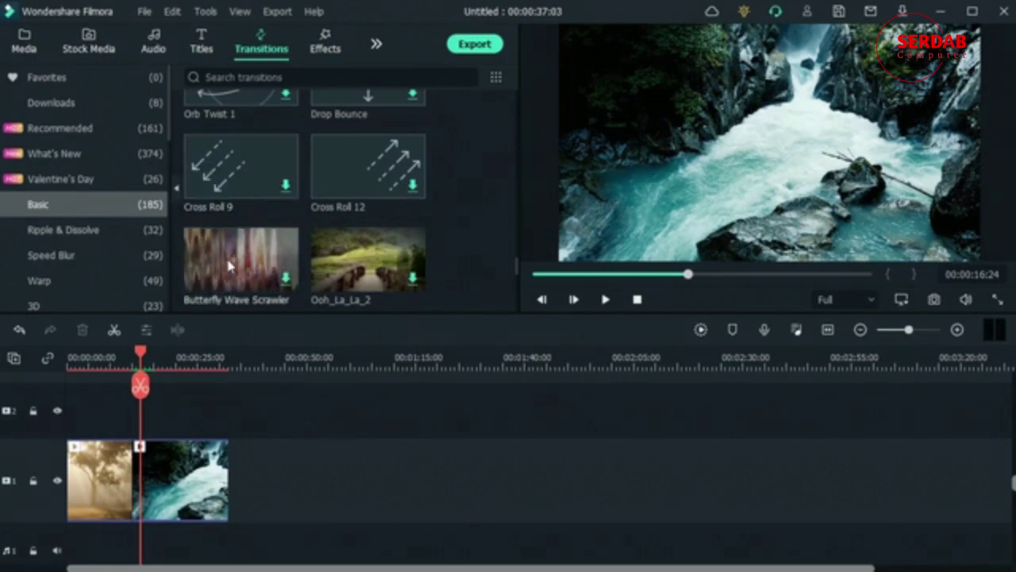
scroll(231, 262, down, 3)
scroll(241, 234, down, 3)
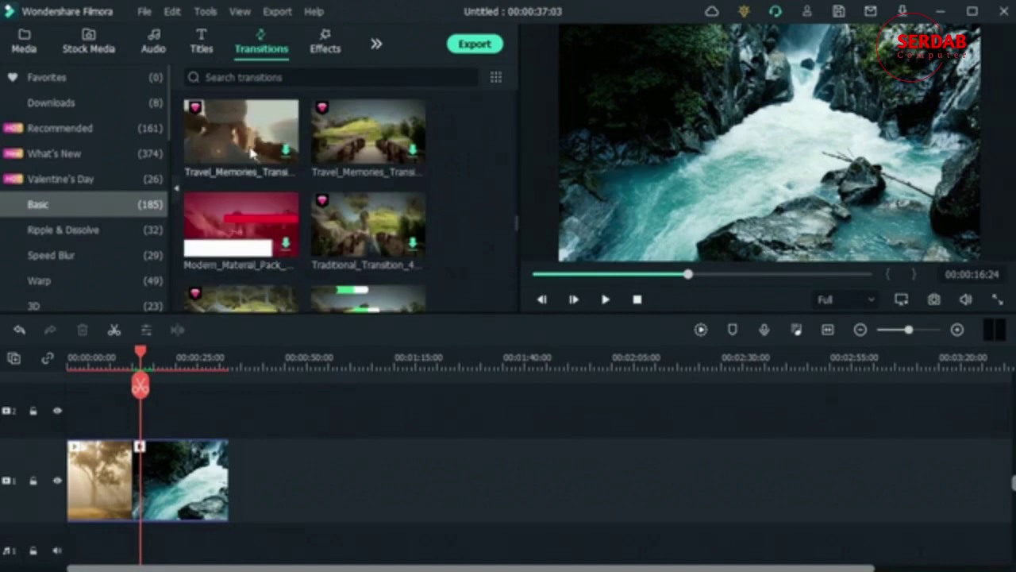
drag(258, 135, 134, 482)
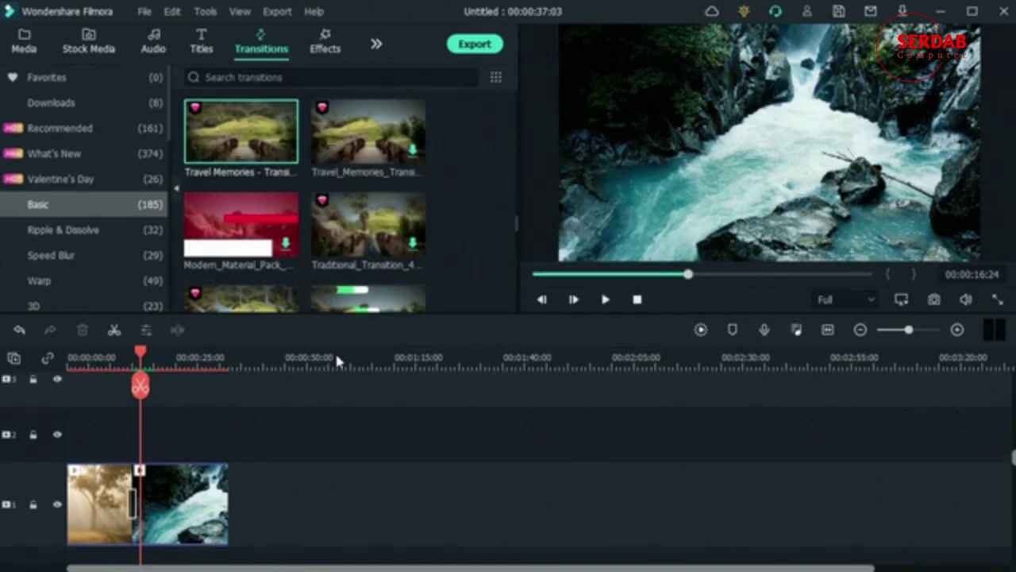
Step: Search the transitions for "fade" and apply Fade to the start of the forest clip and the end of the waterfall clip
drag(141, 352, 52, 383)
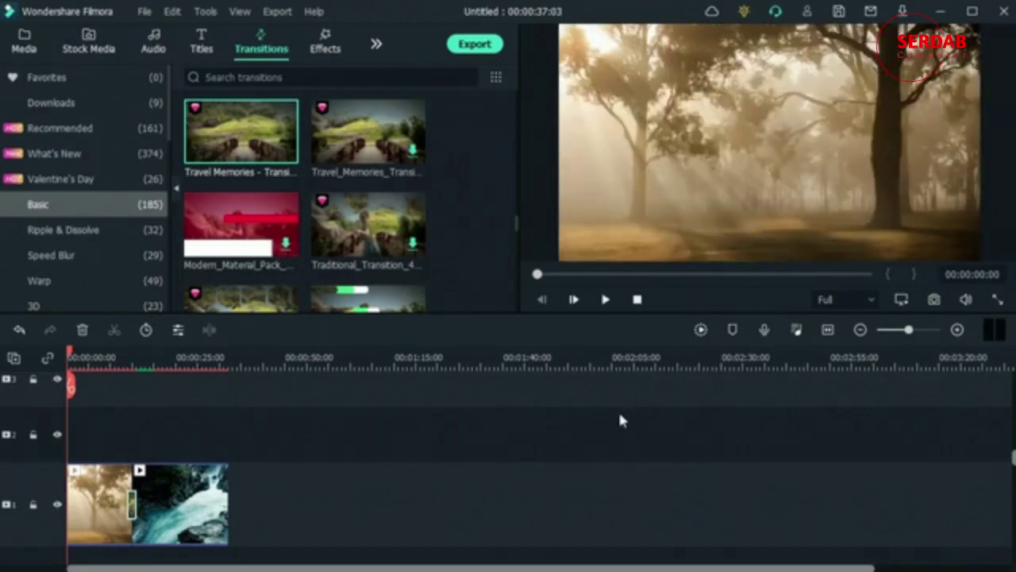
scroll(622, 421, down, 1)
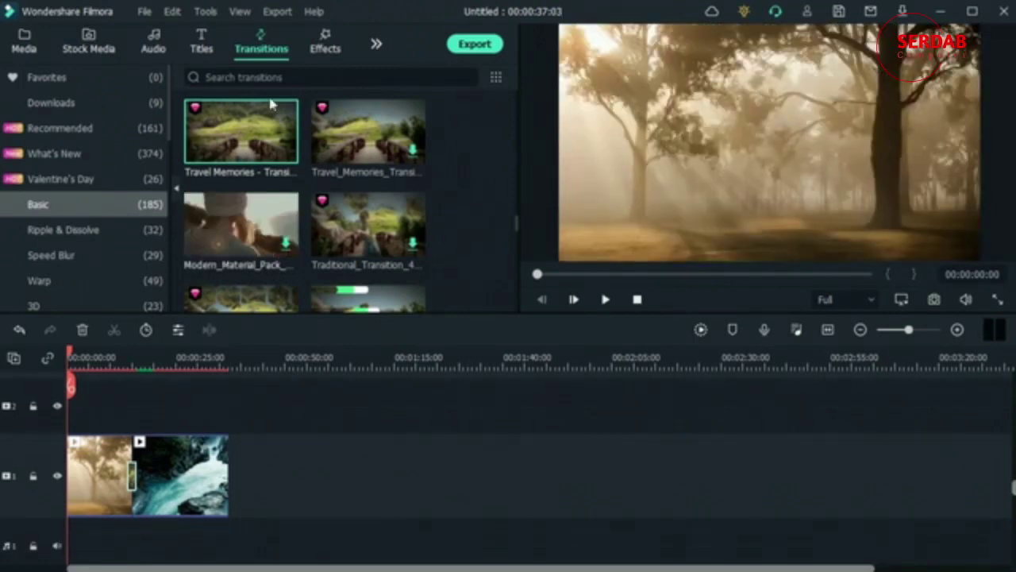
click(238, 77)
click(268, 73)
text(fa)
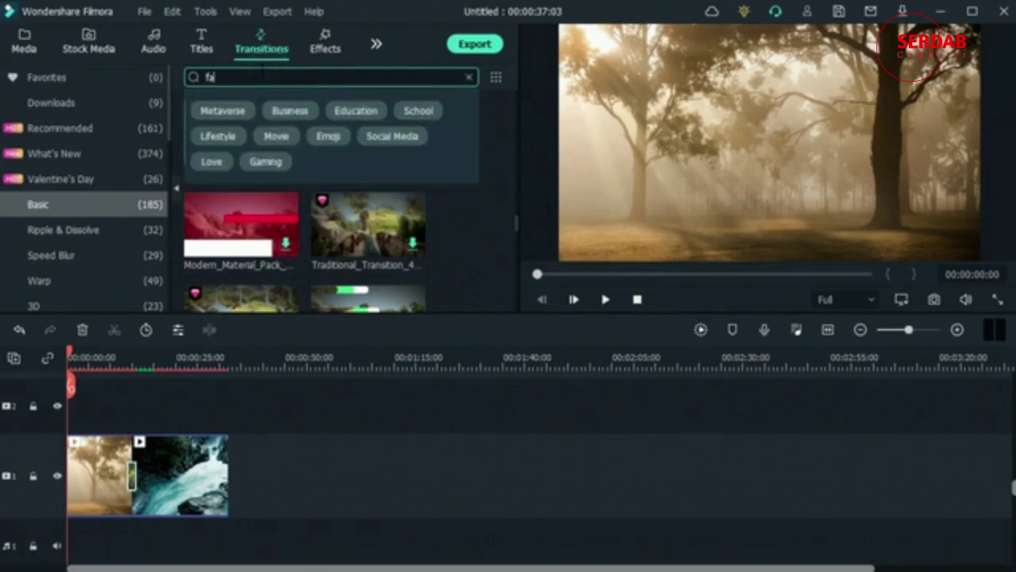
text(de)
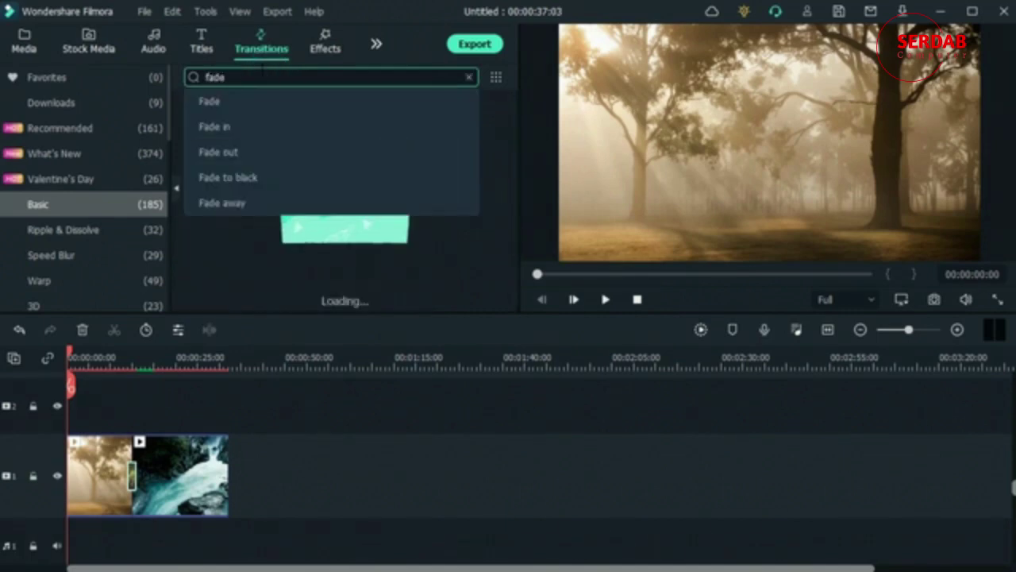
click(494, 239)
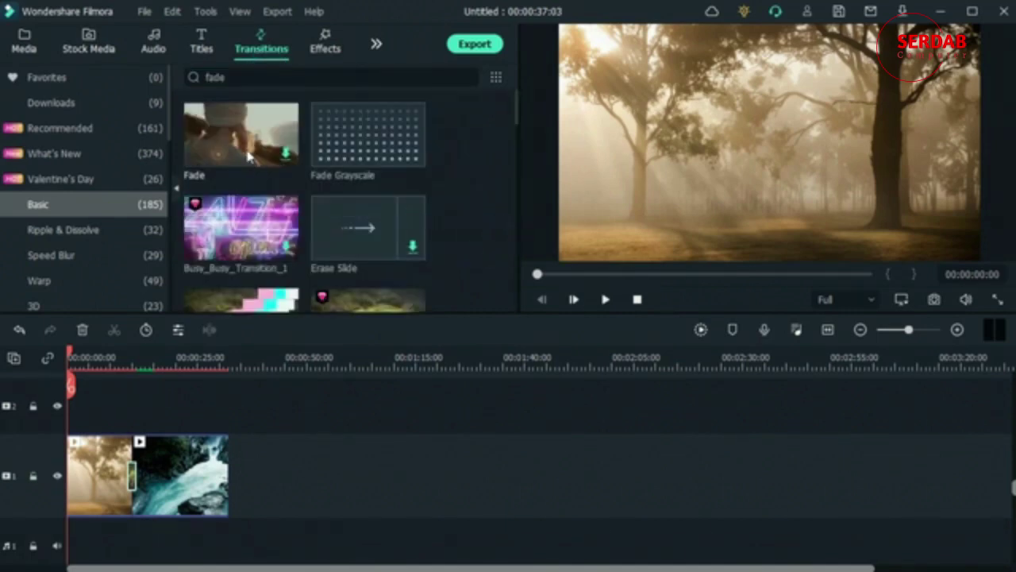
drag(244, 129, 69, 456)
click(219, 129)
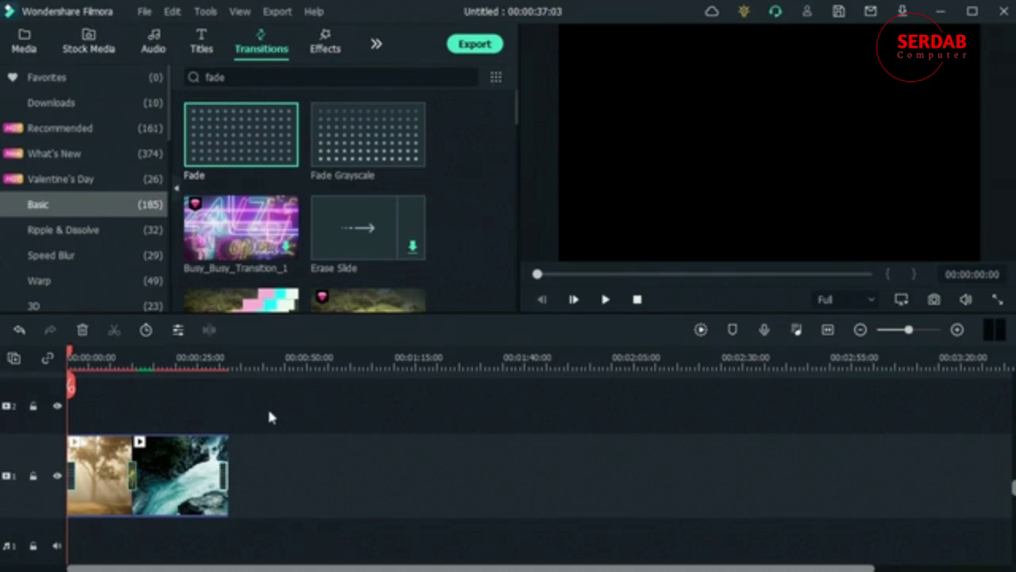
Step: Set the duration of the transition between the two clips to 00:00:05:00 and apply it to all transitions
double_click(134, 477)
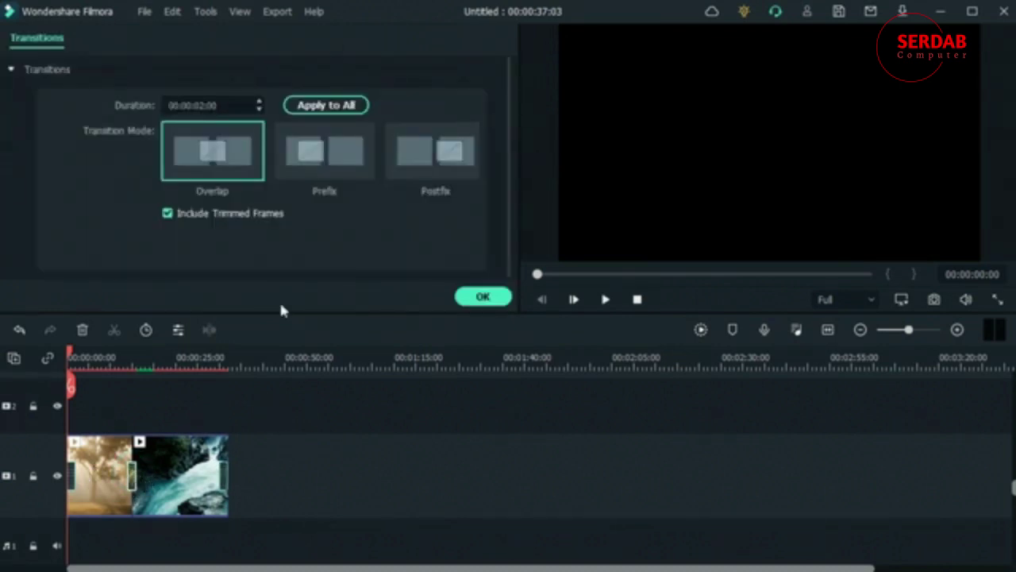
click(195, 104)
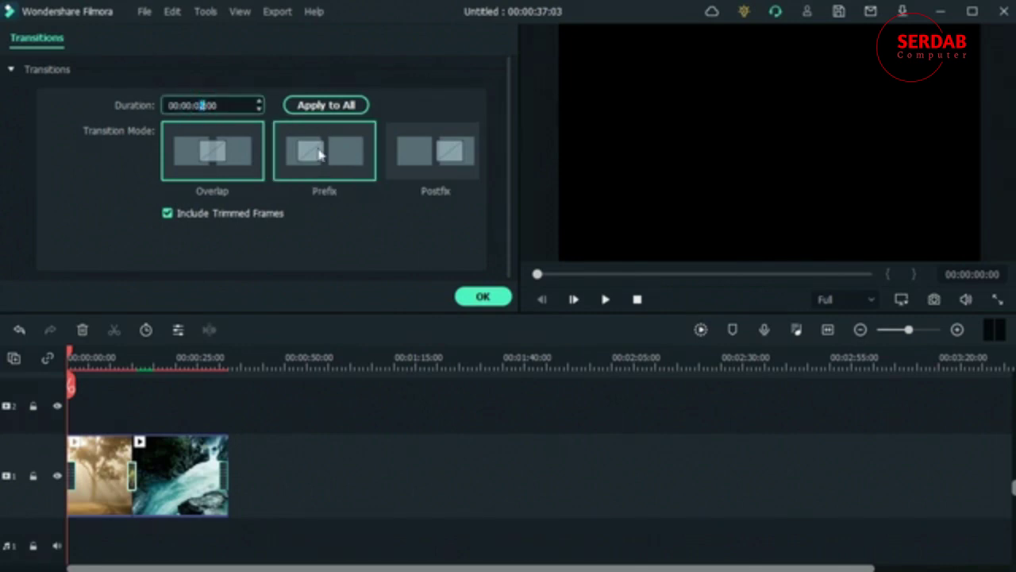
click(399, 102)
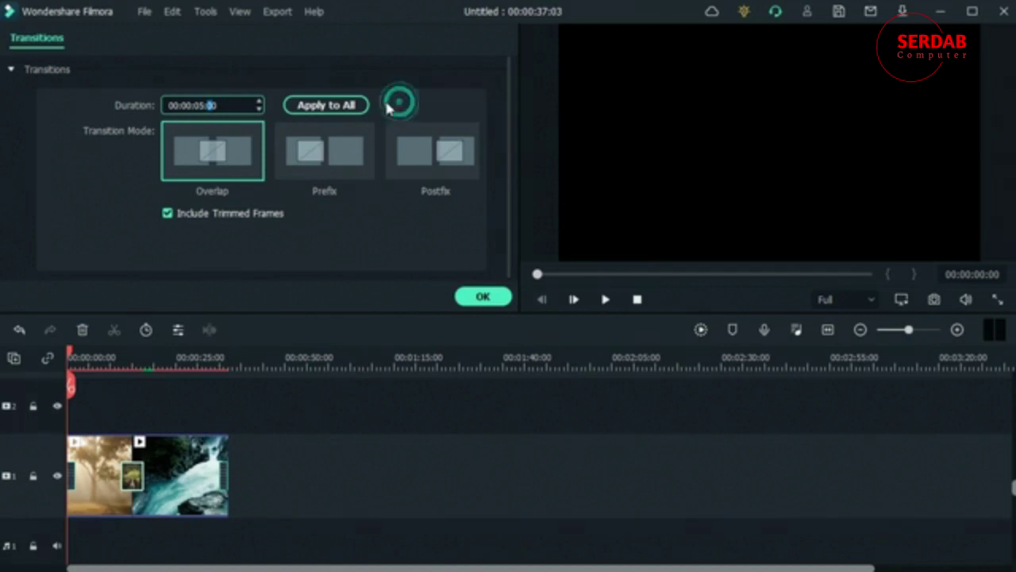
click(330, 111)
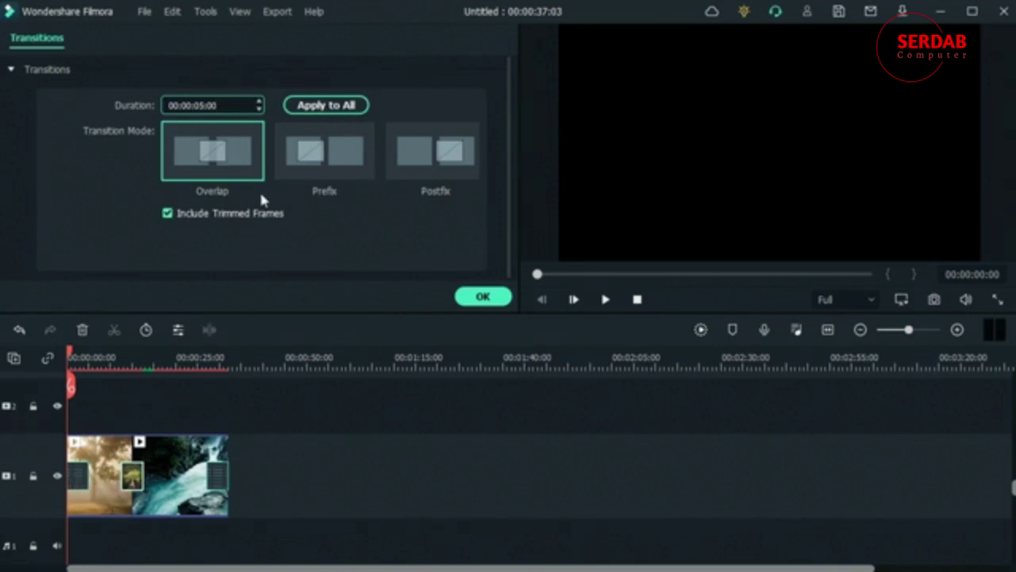
Step: Try the Prefix and Postfix modes for the middle transition, return it to Overlap and accept the settings
click(319, 150)
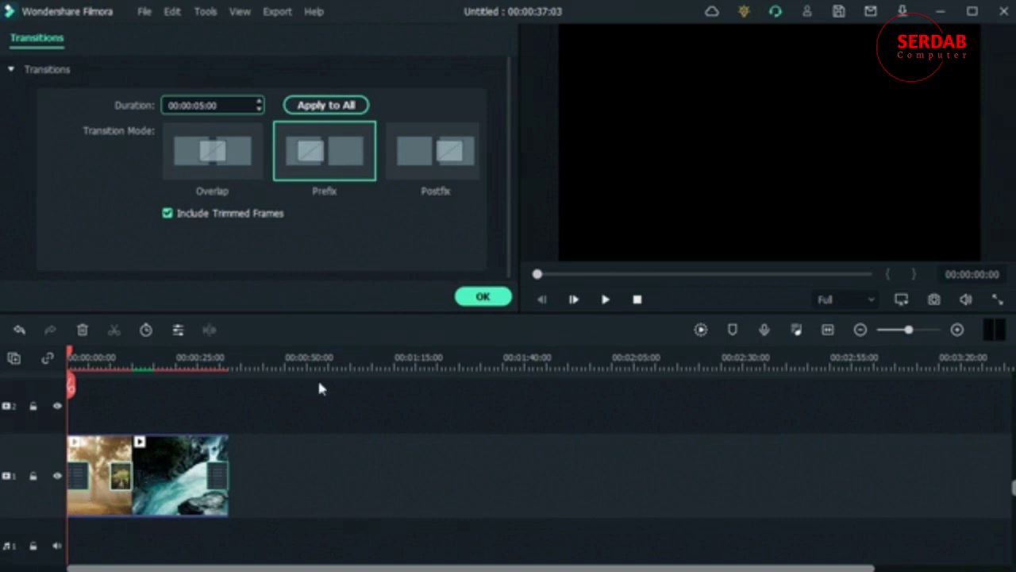
click(443, 176)
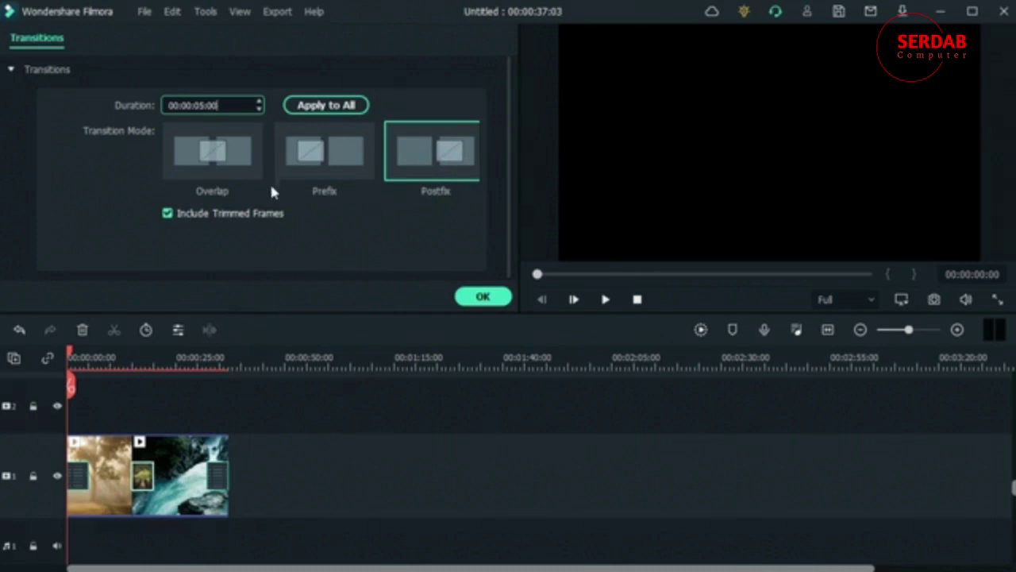
click(211, 151)
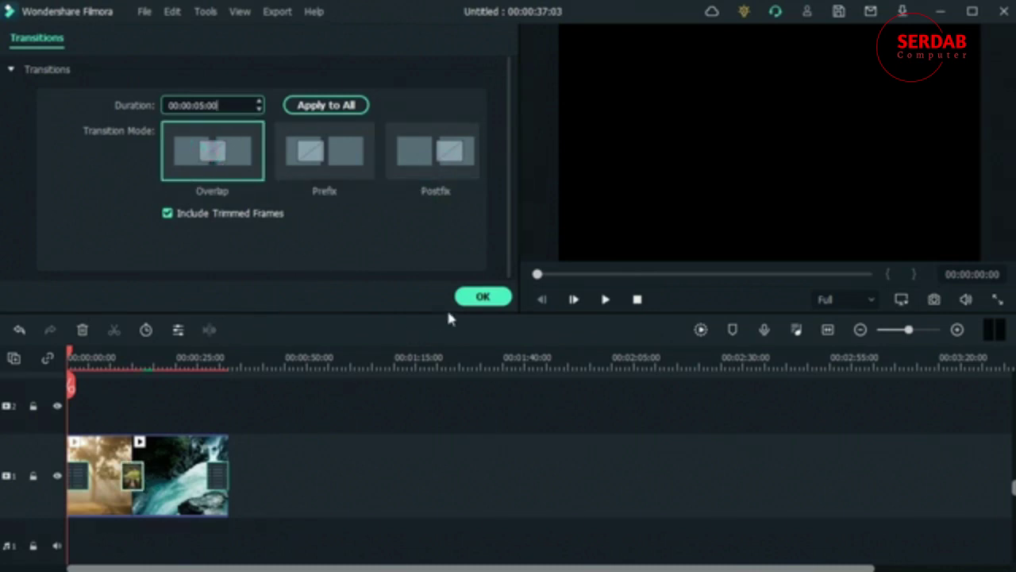
click(482, 297)
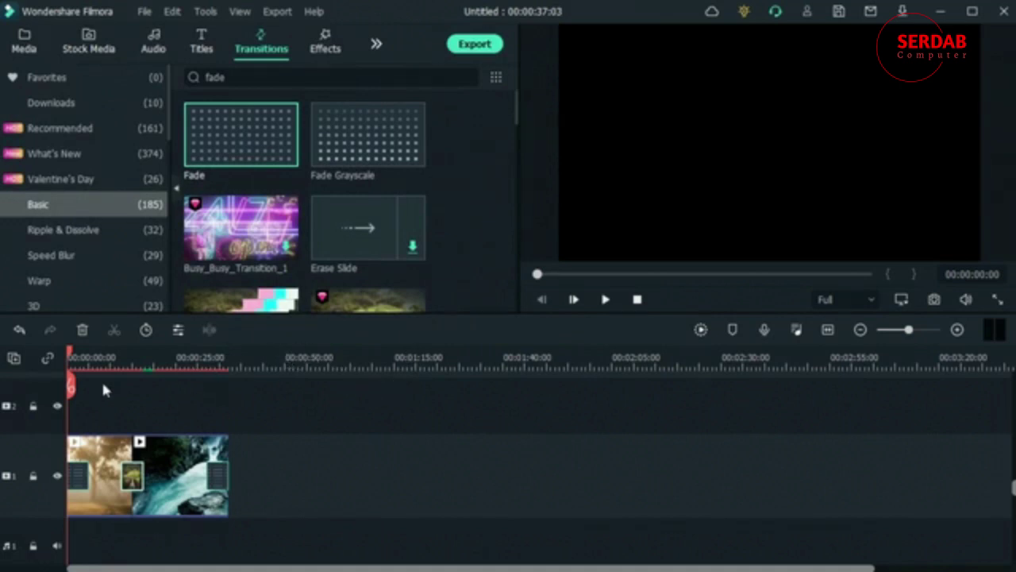
Step: Extend the forest clip's end to about 27 seconds and the waterfall clip's end to about 00:01:01 on the timeline
drag(70, 354, 111, 380)
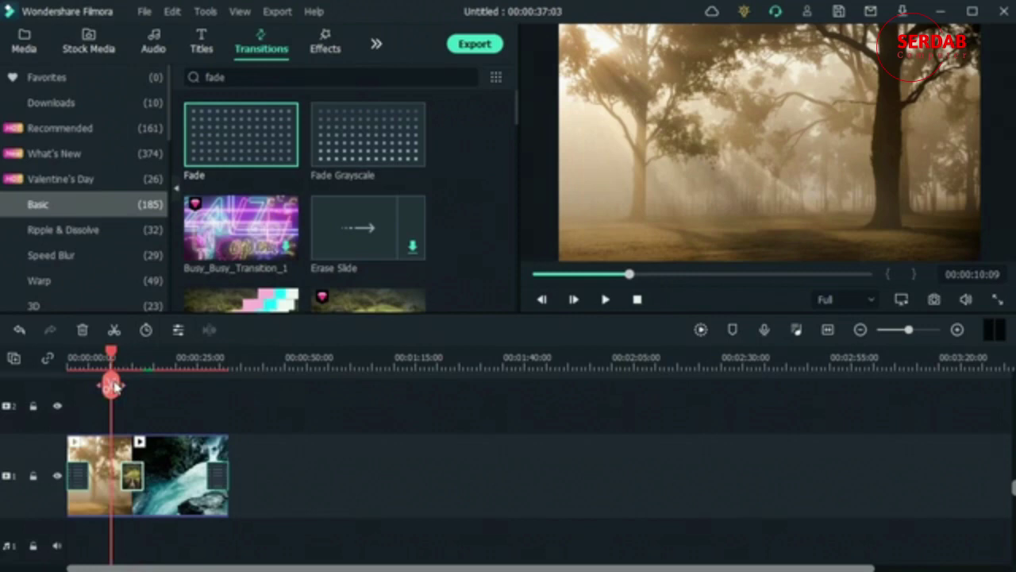
click(117, 470)
drag(127, 446, 187, 448)
click(200, 453)
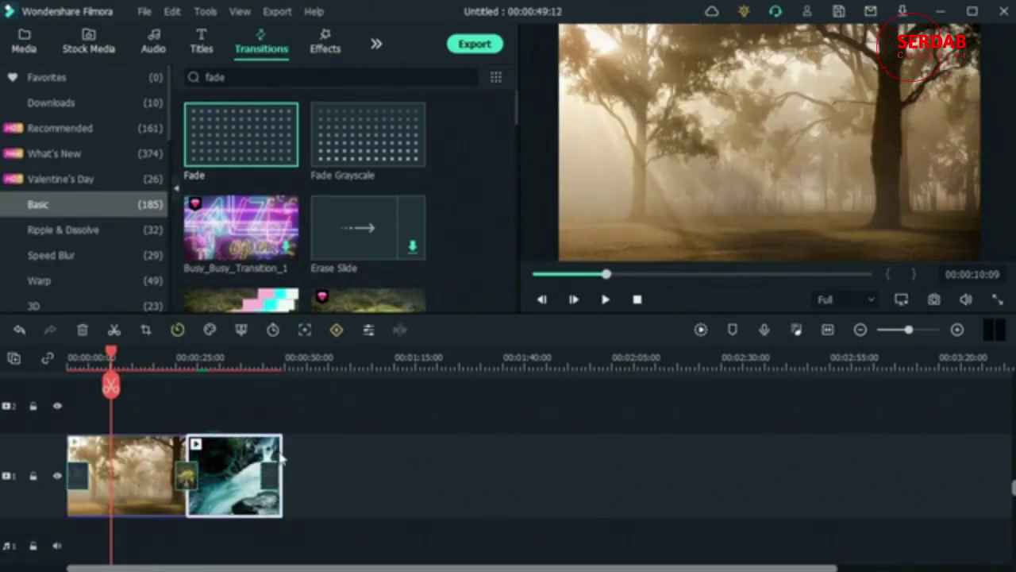
drag(283, 450, 335, 465)
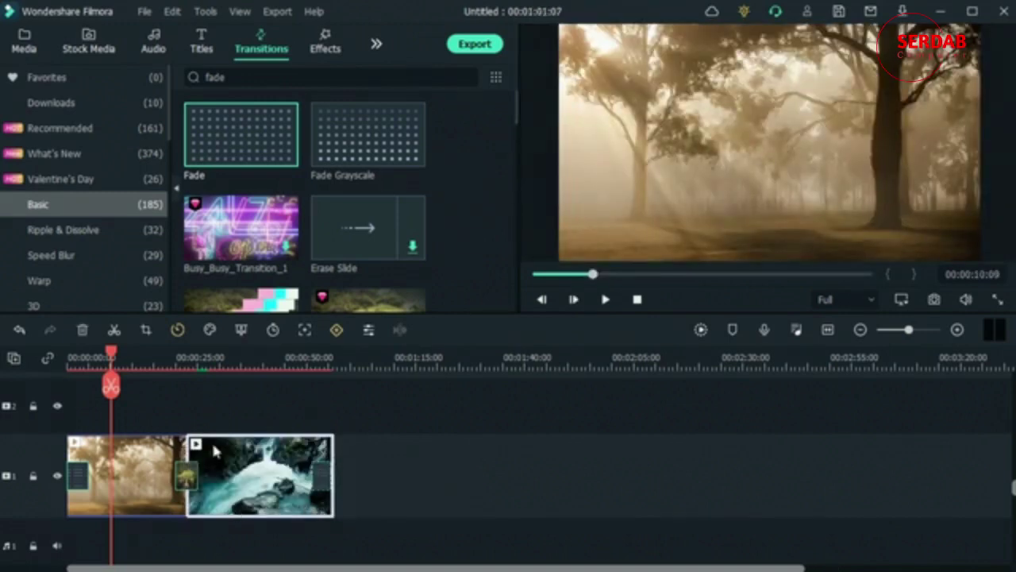
Step: Return the playhead to the start of the timeline and browse the effects to the LUT category
click(123, 358)
drag(127, 357, 48, 401)
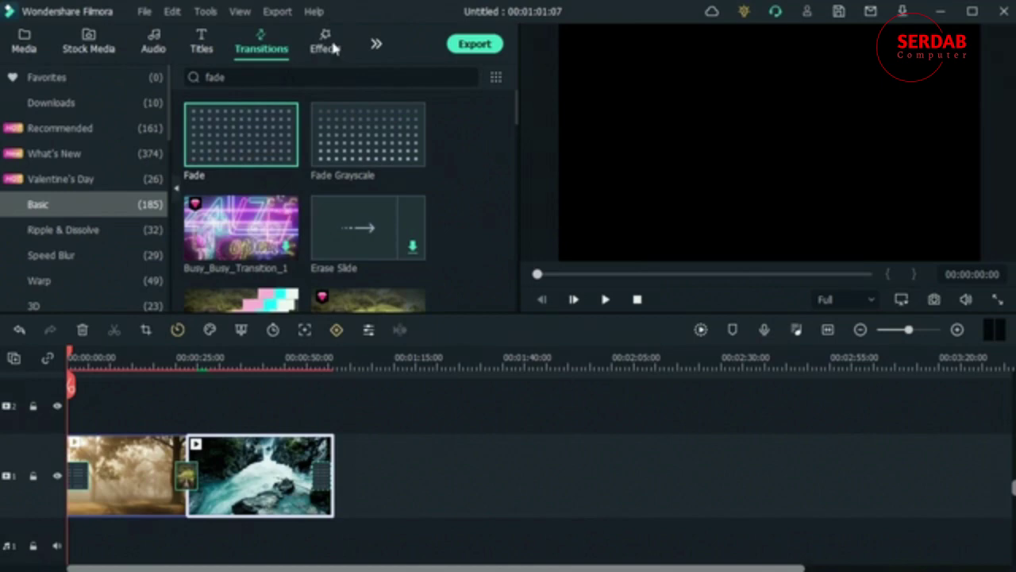
click(335, 50)
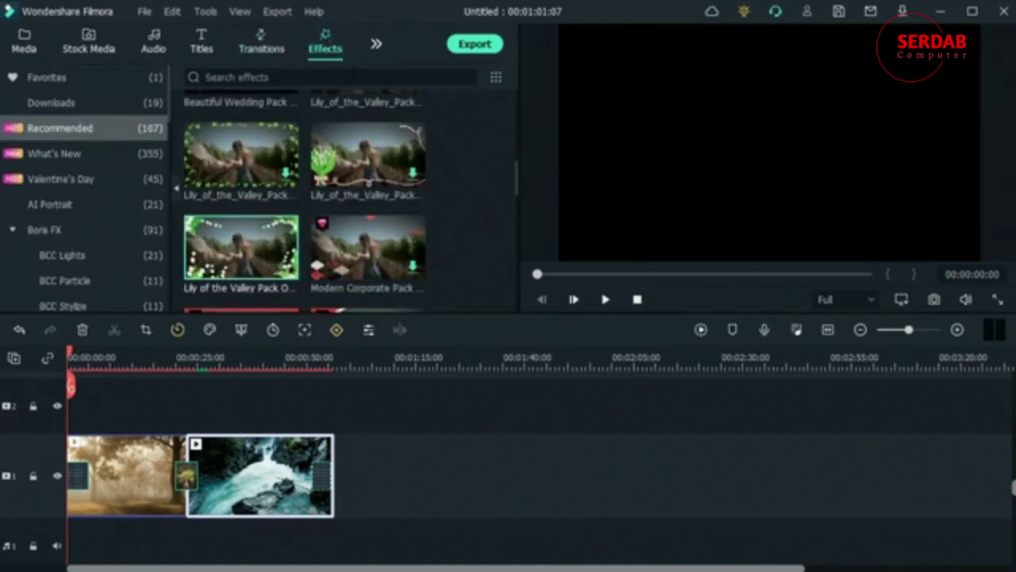
scroll(82, 249, down, 5)
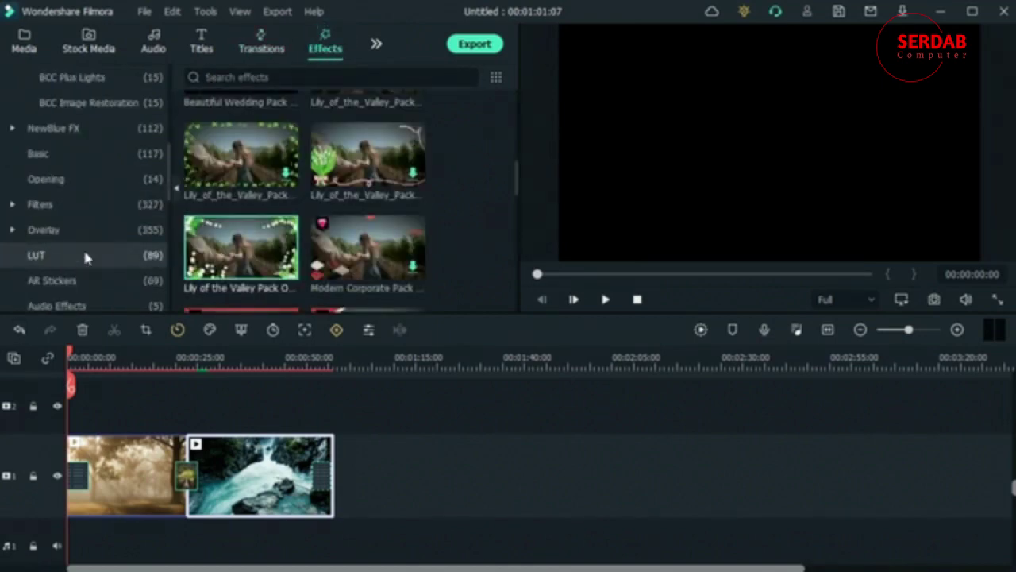
click(93, 233)
scroll(89, 226, down, 4)
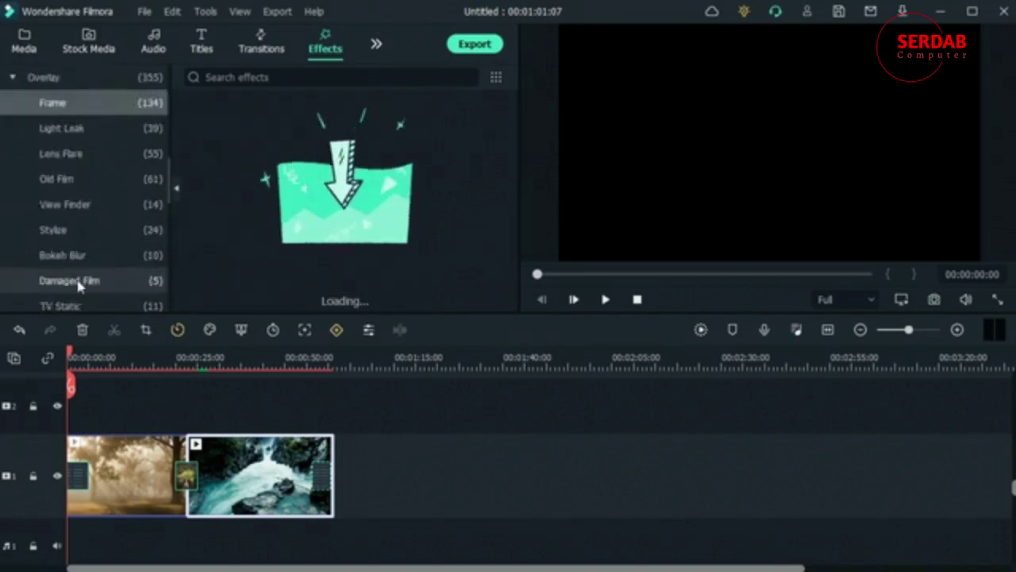
click(88, 209)
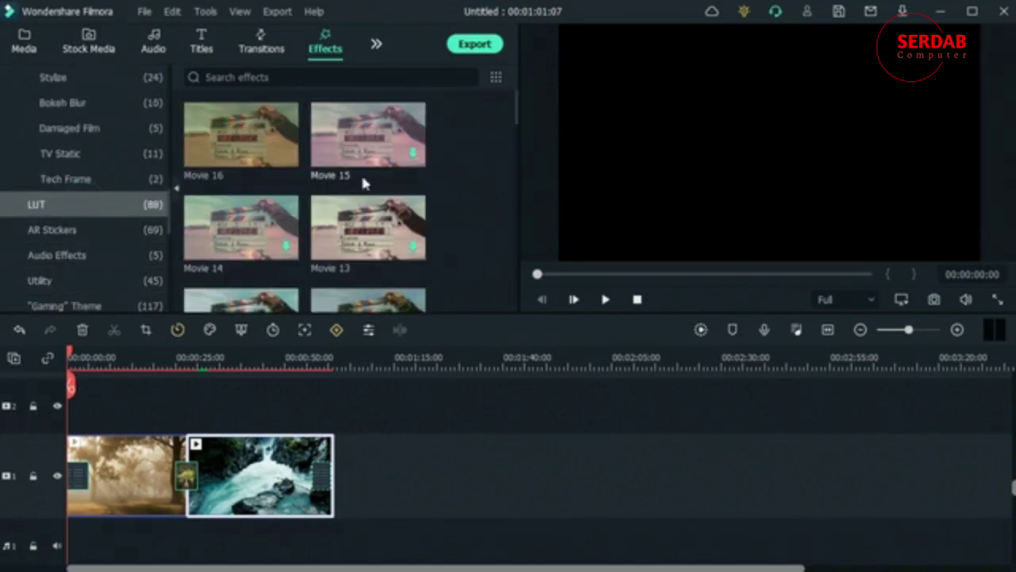
Step: Place the Beautifu Memories LUT at the start of track 2 and extend it over both clips
scroll(238, 247, down, 3)
scroll(294, 244, up, 3)
scroll(254, 248, down, 10)
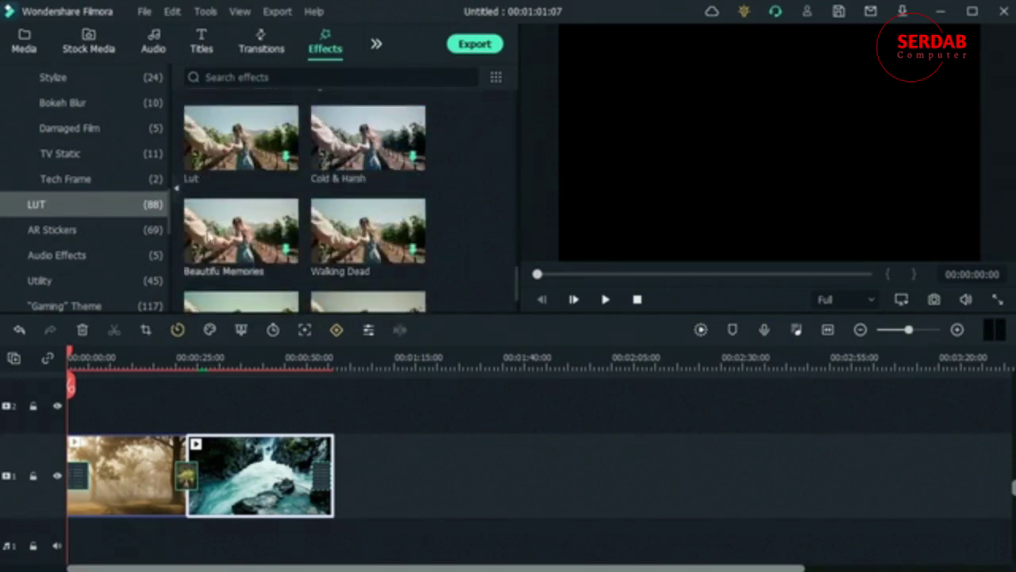
drag(163, 429, 73, 408)
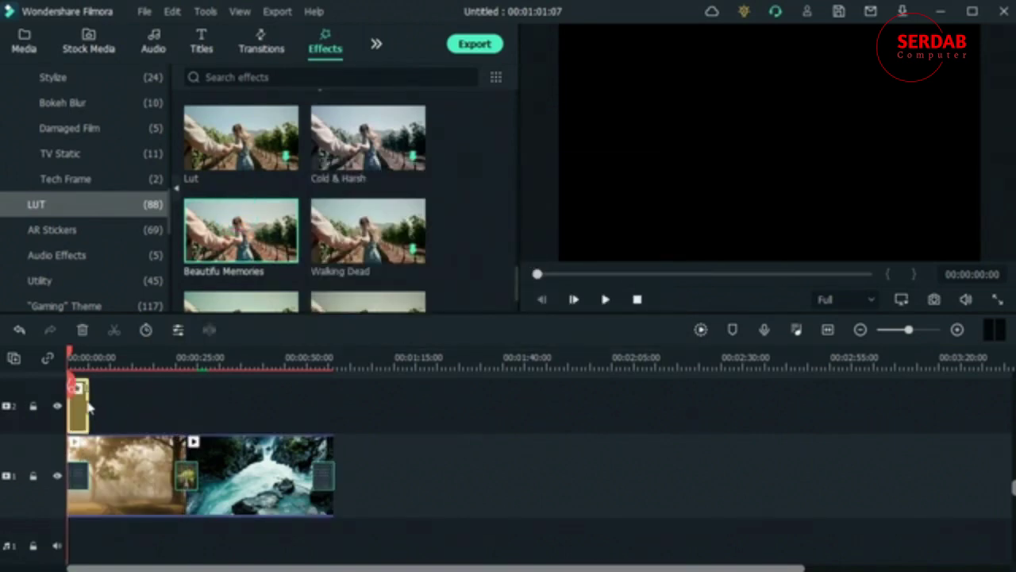
drag(91, 408, 335, 410)
Step: Compare the forest clip with track 2 hidden and shown at 00:00:19:07, and preview the waterfall clip at 00:00:48:20
drag(102, 358, 135, 397)
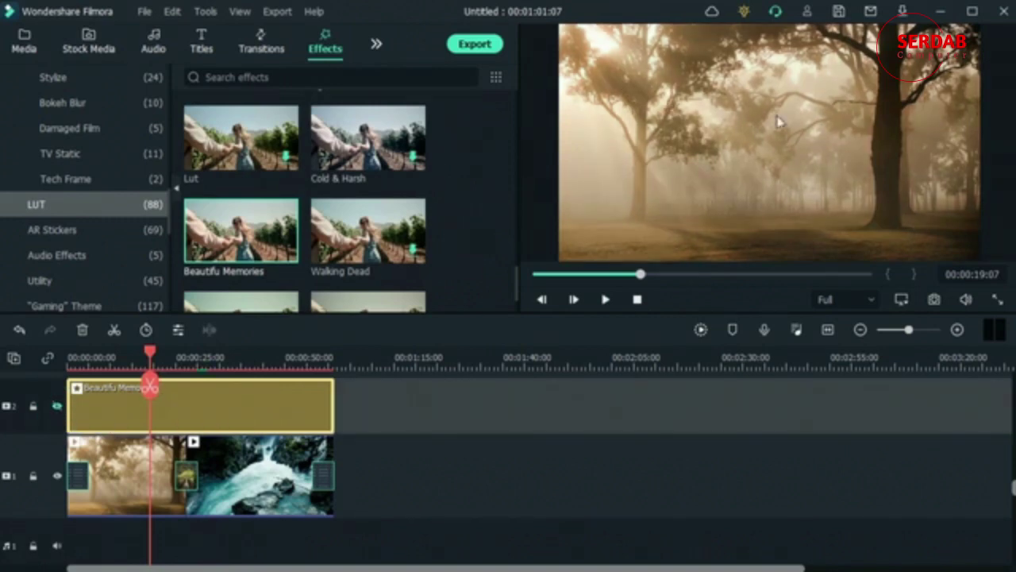
click(58, 407)
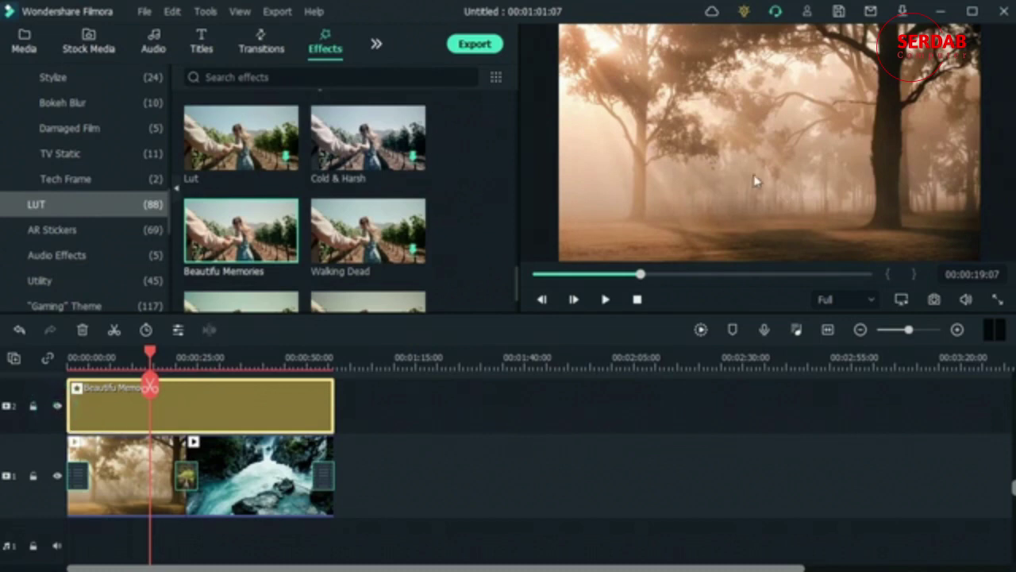
click(57, 407)
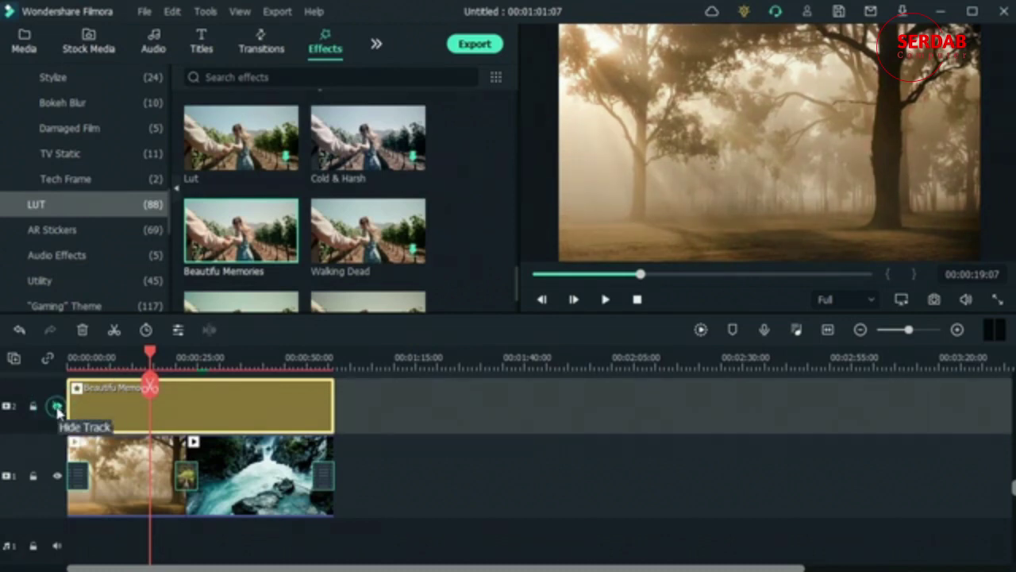
click(57, 407)
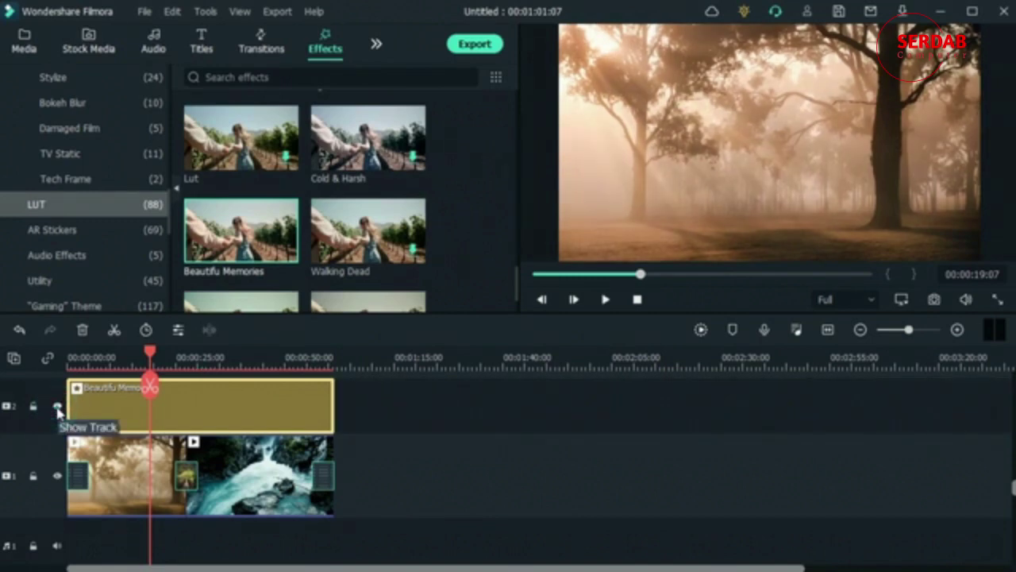
click(57, 407)
click(58, 408)
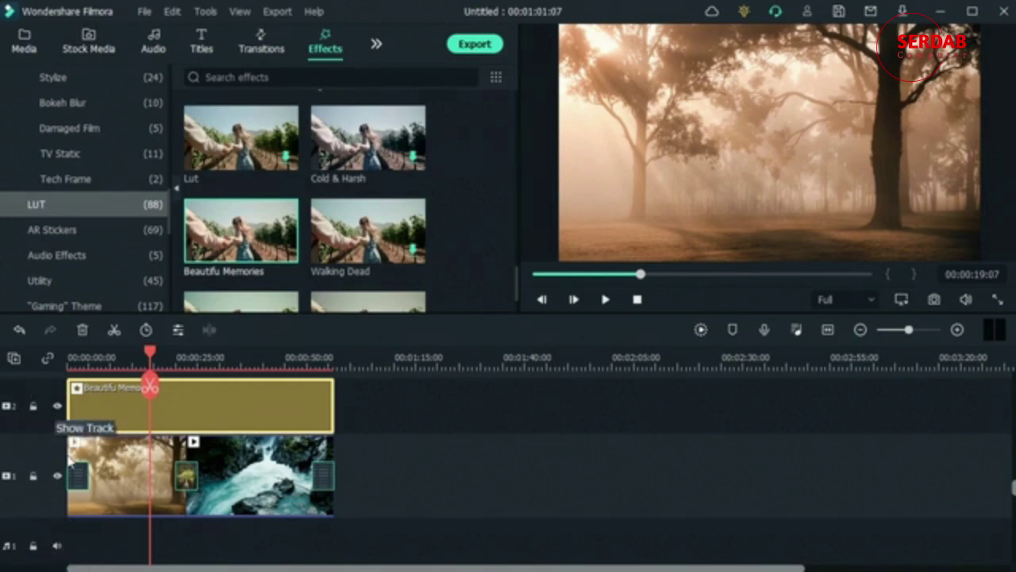
drag(151, 353, 280, 378)
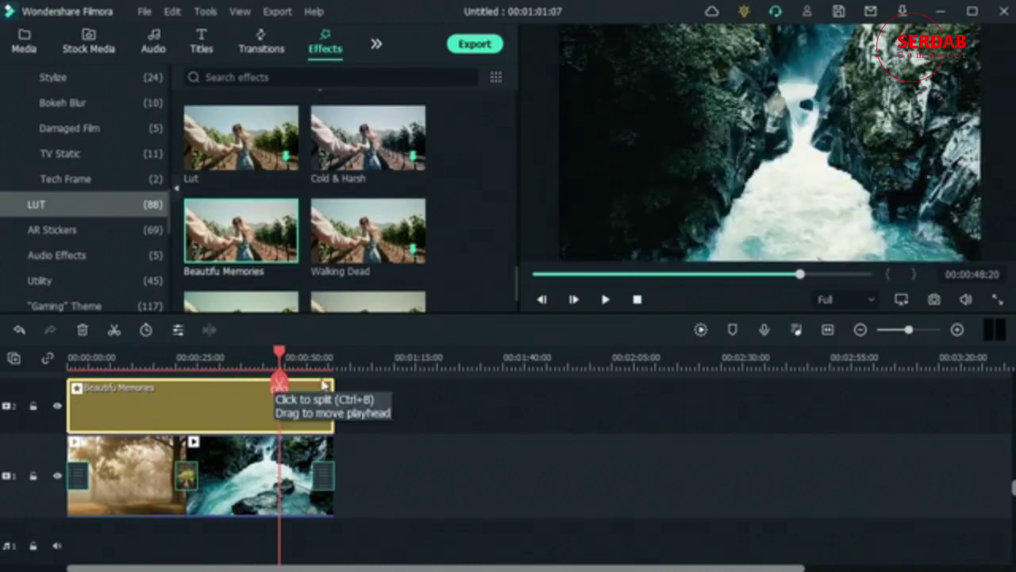
Step: Lower the opacity of the Beautifu Memories effect and accept the setting
double_click(178, 409)
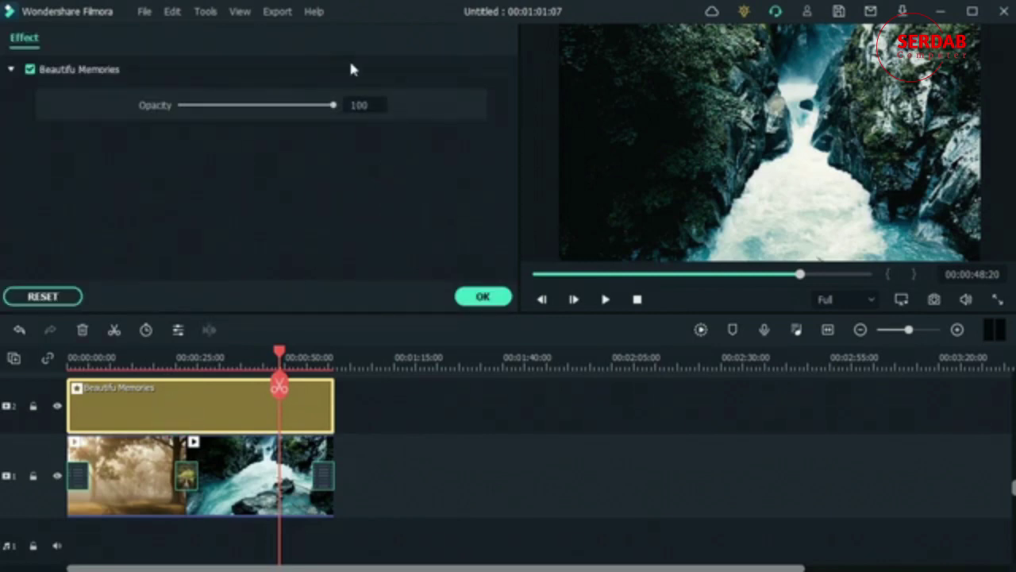
drag(332, 105, 264, 136)
click(479, 299)
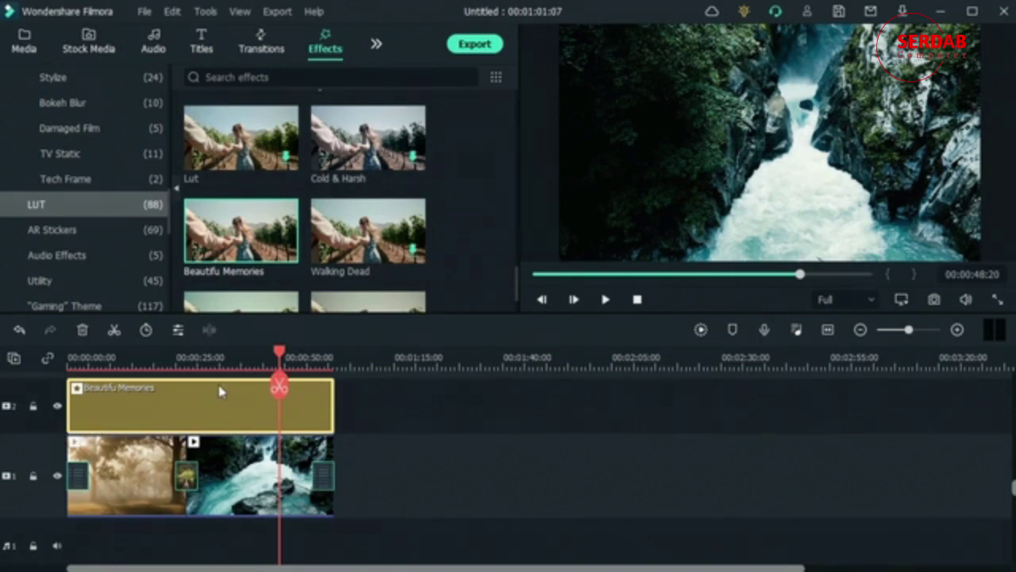
Step: Lock track 2, try to select the Beautifu Memories effect on it, and select the forest clip instead
click(33, 406)
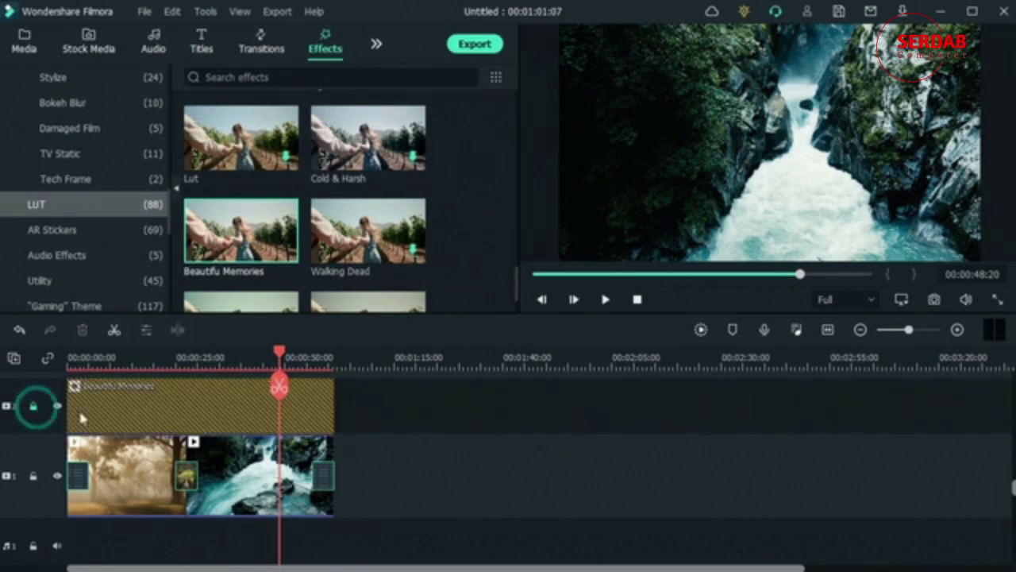
mouse_move(279, 351)
mouse_down()
mouse_move(249, 351)
mouse_move(281, 352)
mouse_move(264, 352)
mouse_up()
click(230, 397)
click(318, 406)
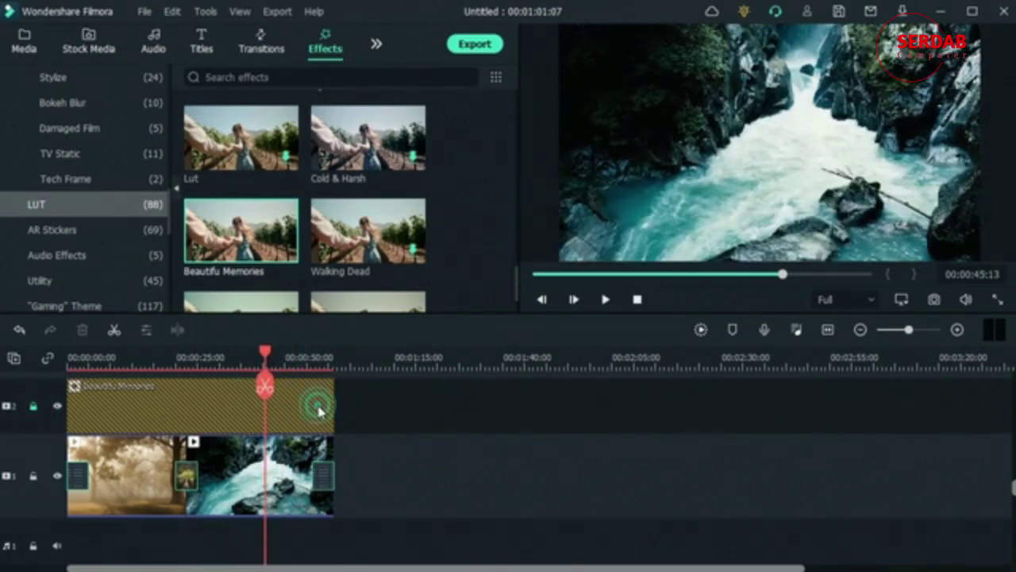
click(114, 404)
right_click(295, 397)
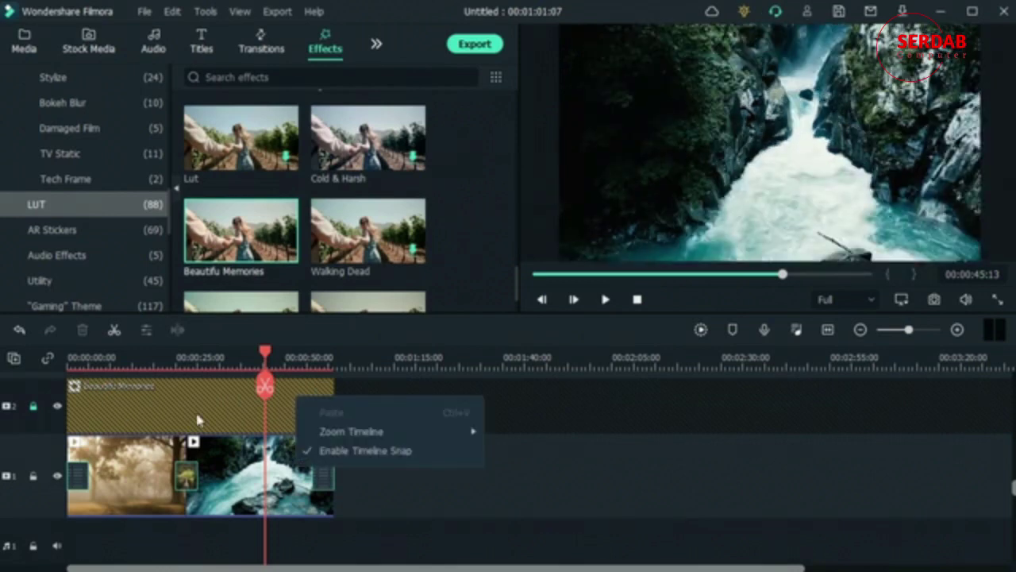
right_click(205, 399)
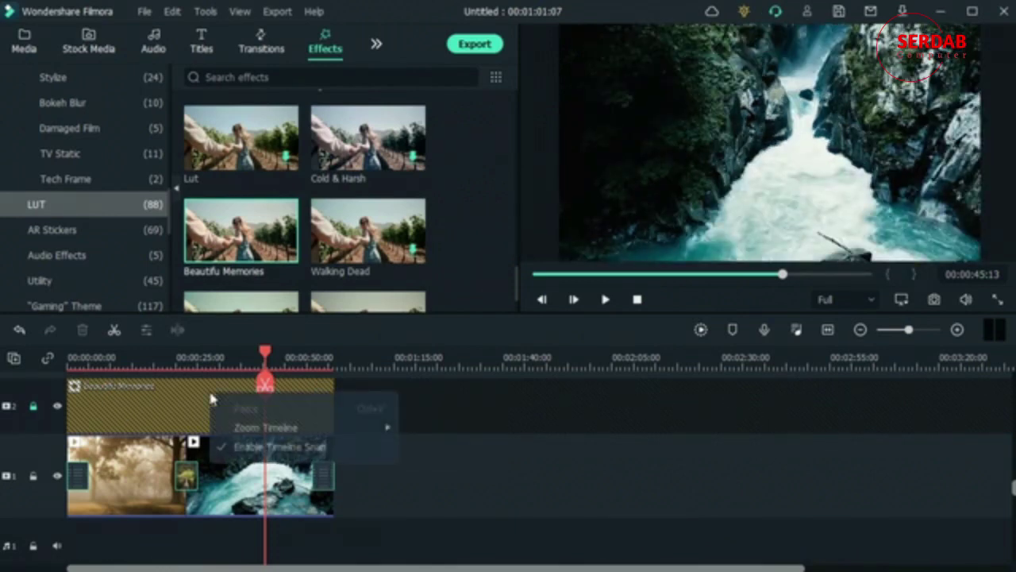
click(476, 445)
click(135, 472)
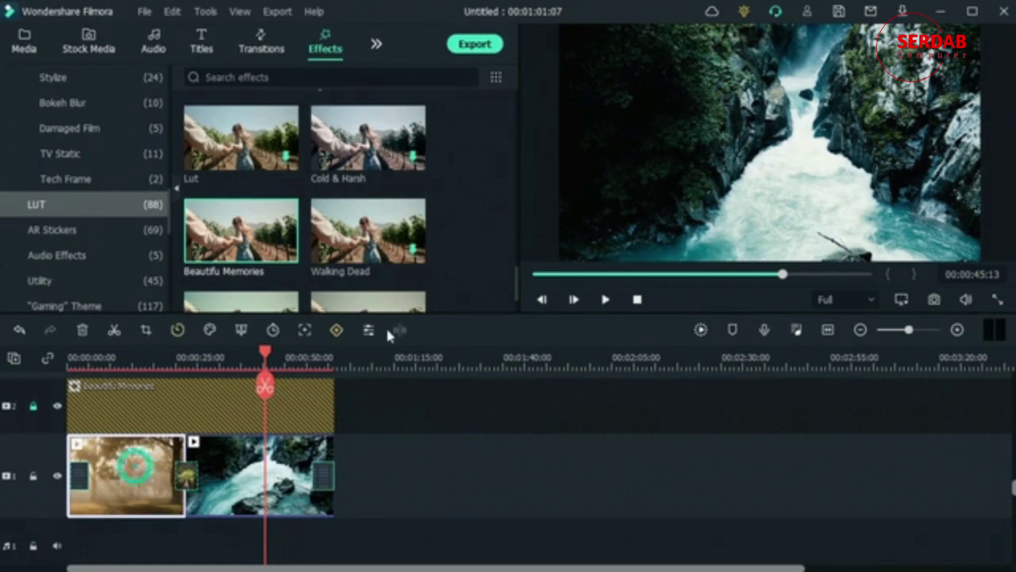
Step: Add the Bokeh Blur 2 overlay effect on track 3 from the timeline's start and extend it across both clips
drag(268, 359, 68, 373)
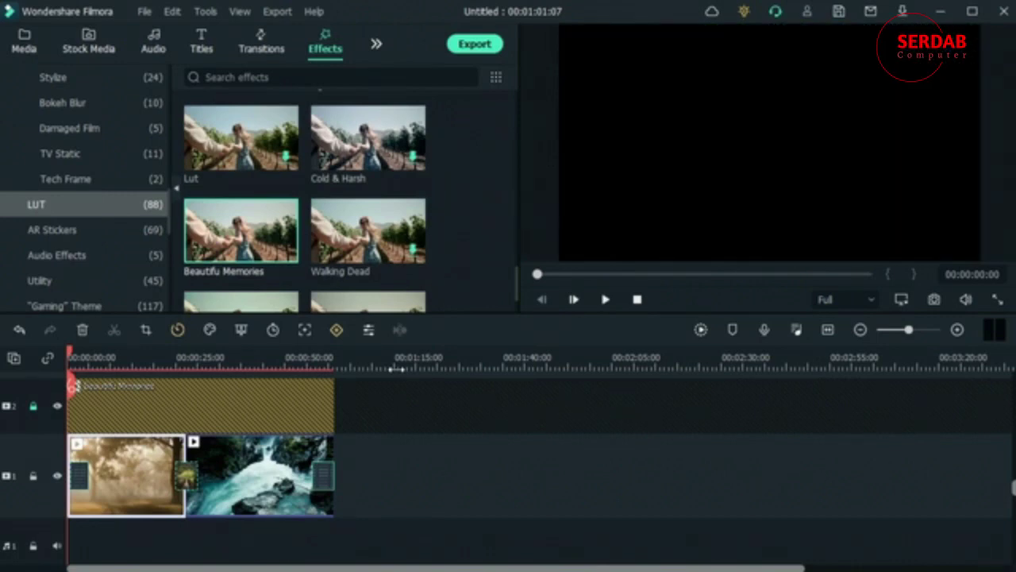
drag(103, 388, 68, 386)
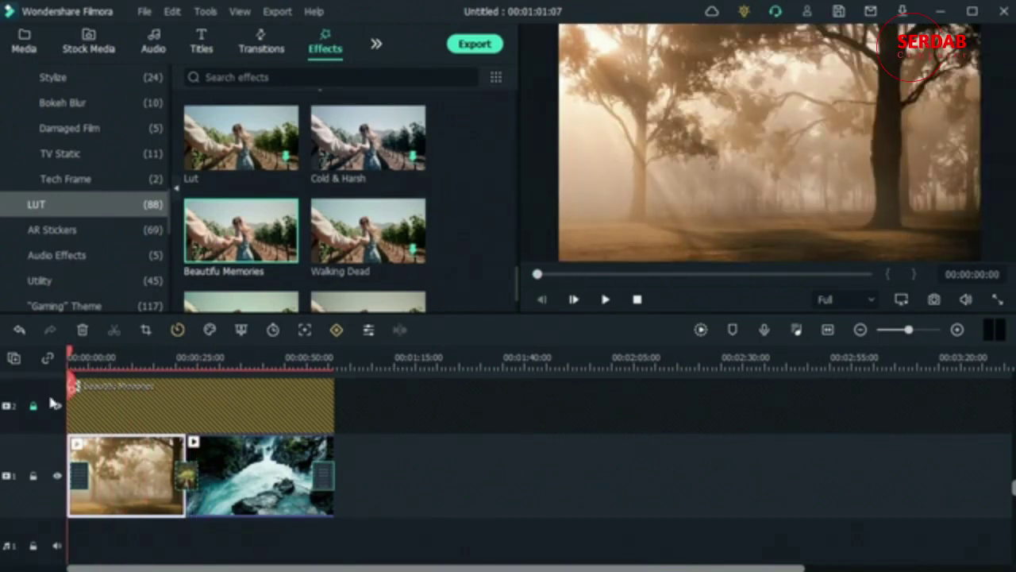
click(201, 42)
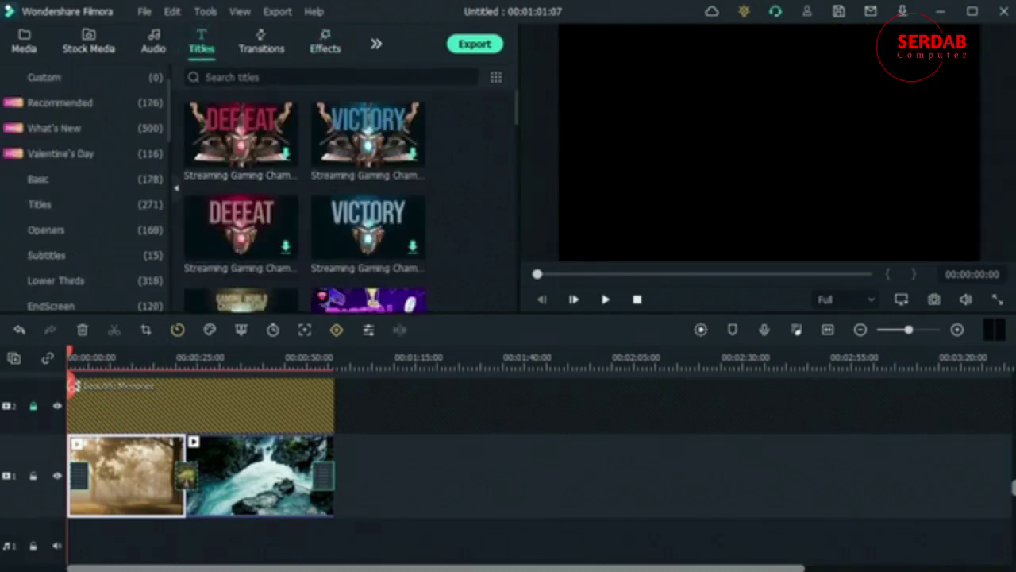
click(327, 40)
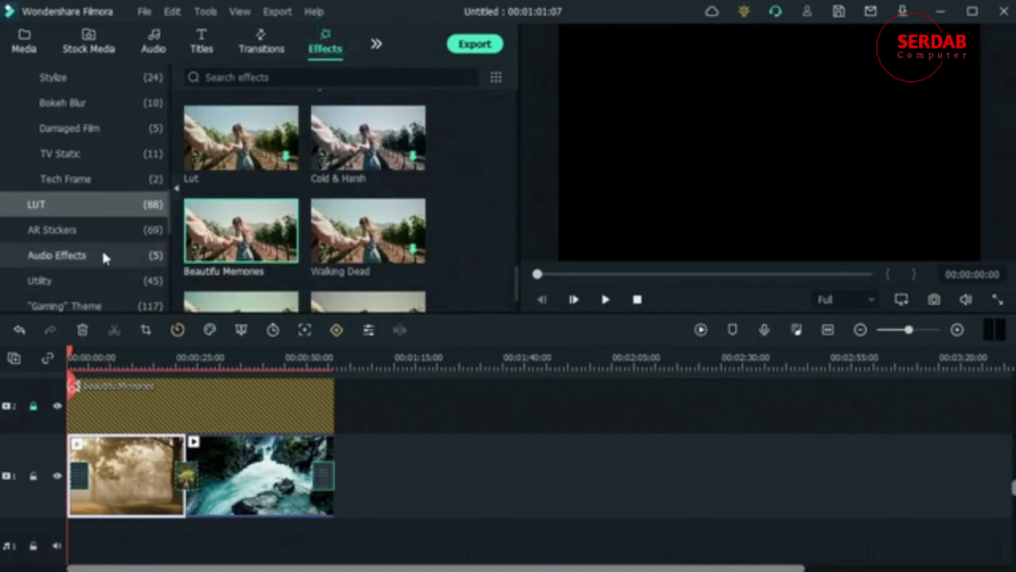
click(83, 103)
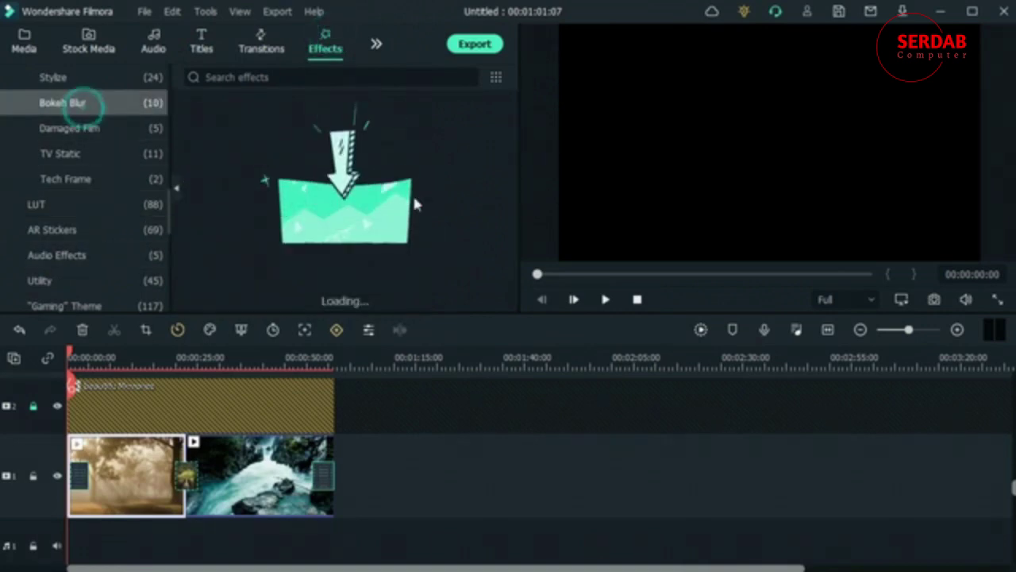
scroll(401, 205, down, 2)
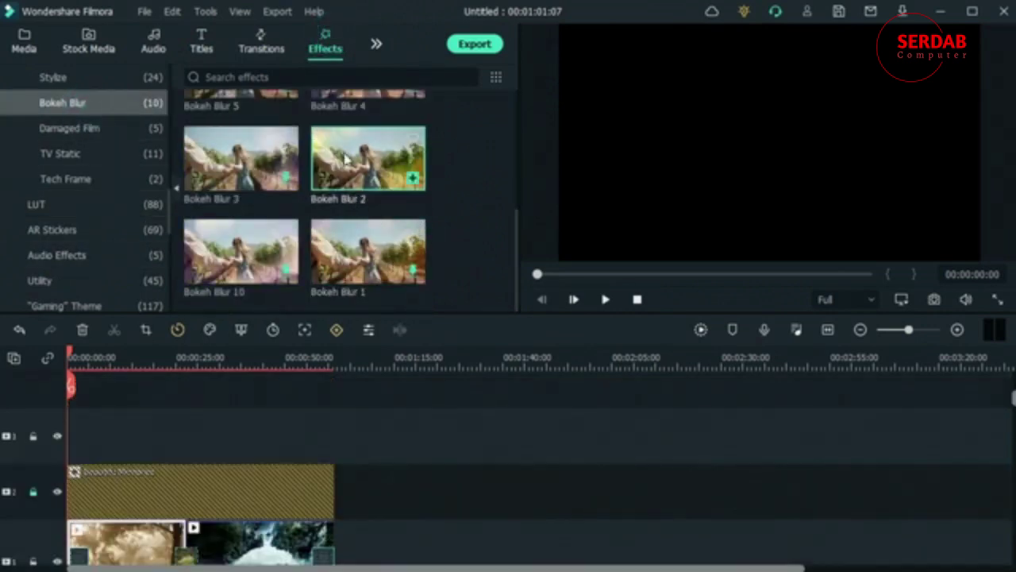
drag(368, 159, 333, 413)
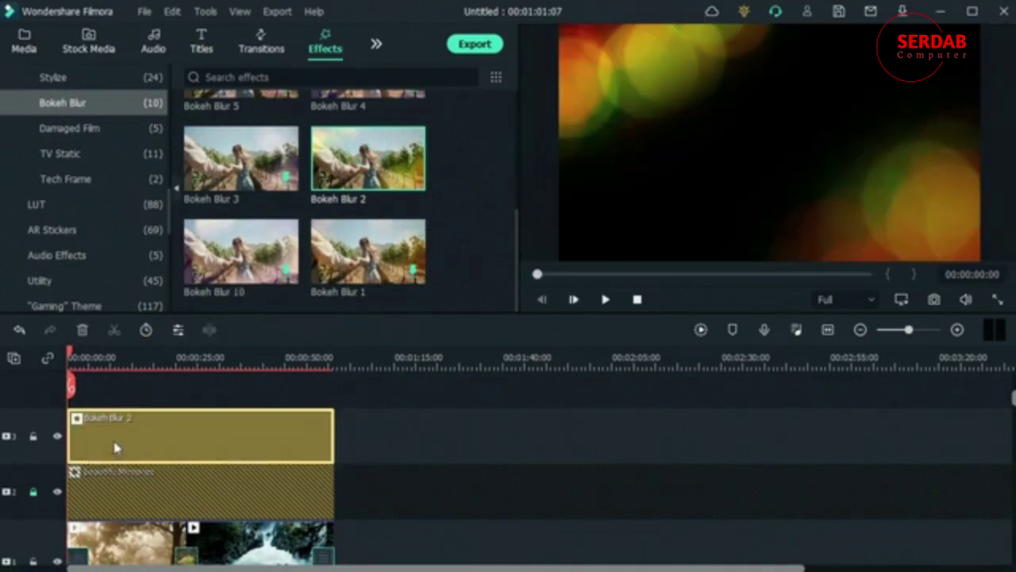
Step: Move the Fade transitions from the outer ends of the two clips to the start and end of Bokeh Blur 2
scroll(74, 442, down, 3)
scroll(76, 429, up, 2)
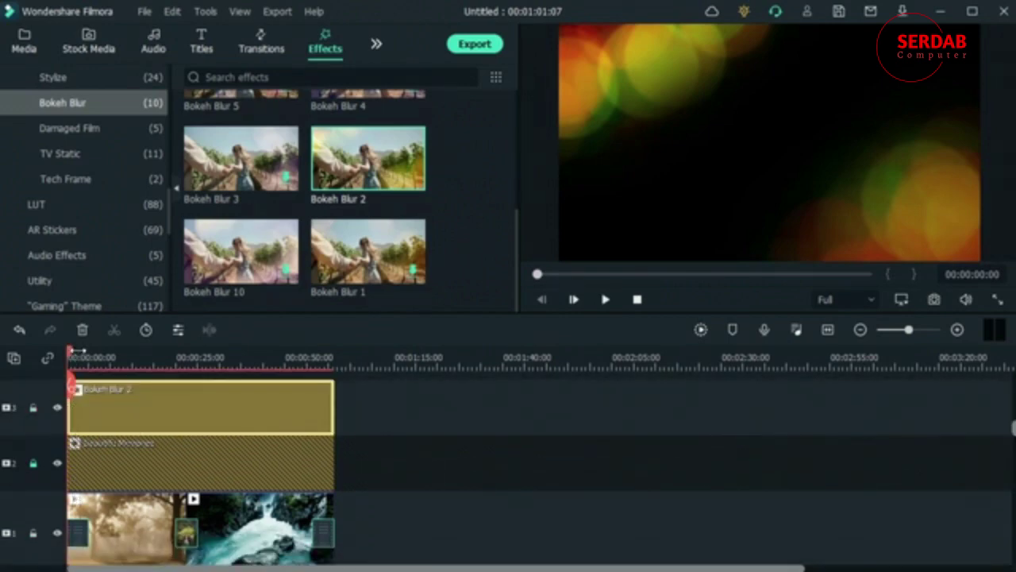
click(76, 535)
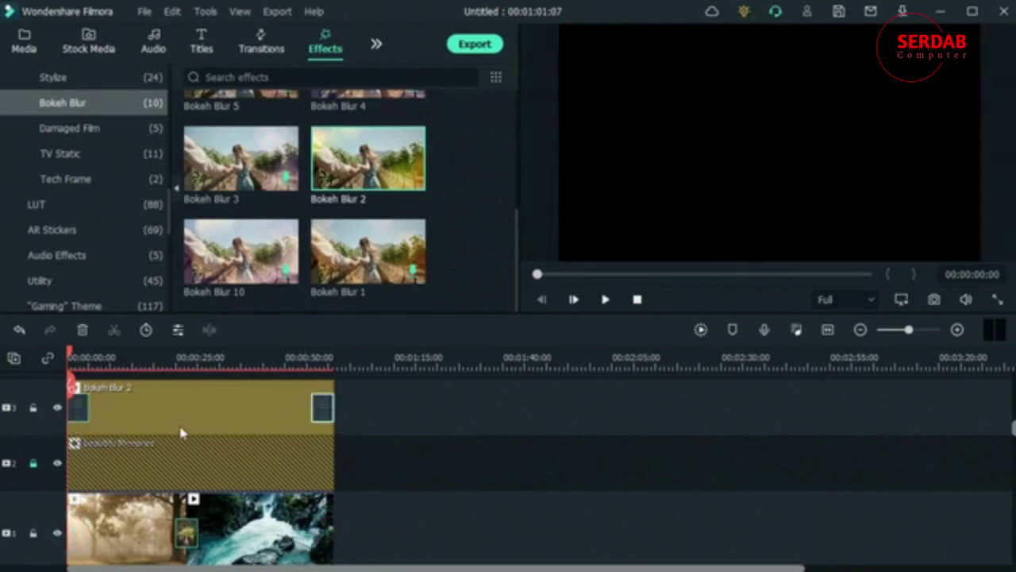
Step: Play back the opening of the timeline to preview the combined fade, LUT and bokeh effects
key(space)
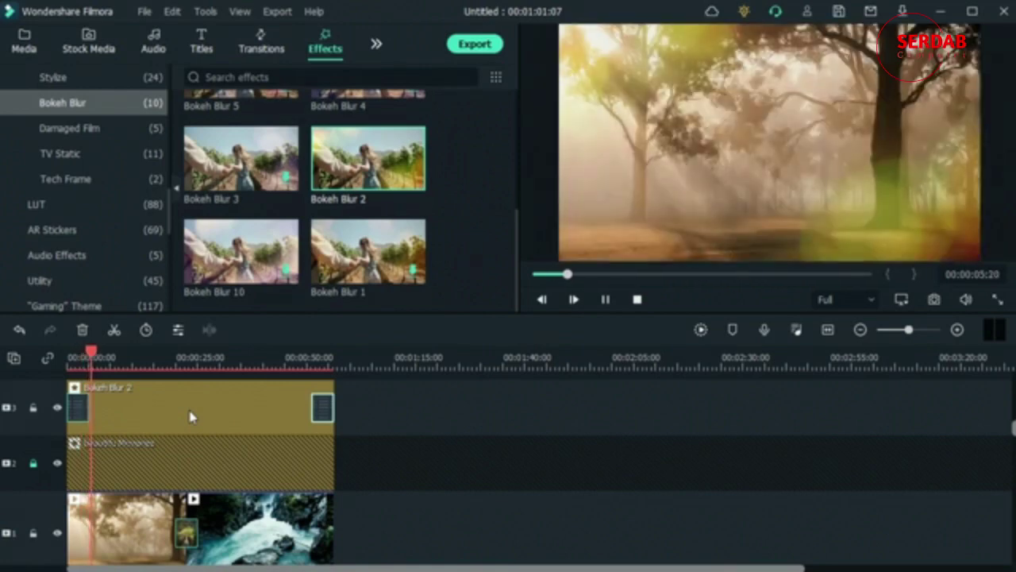
key(space)
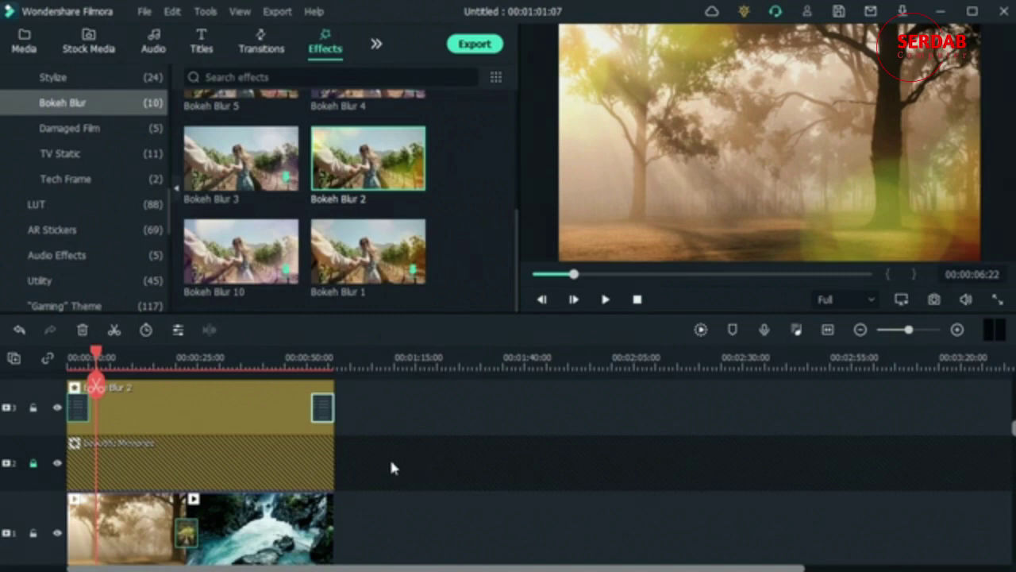
key(space)
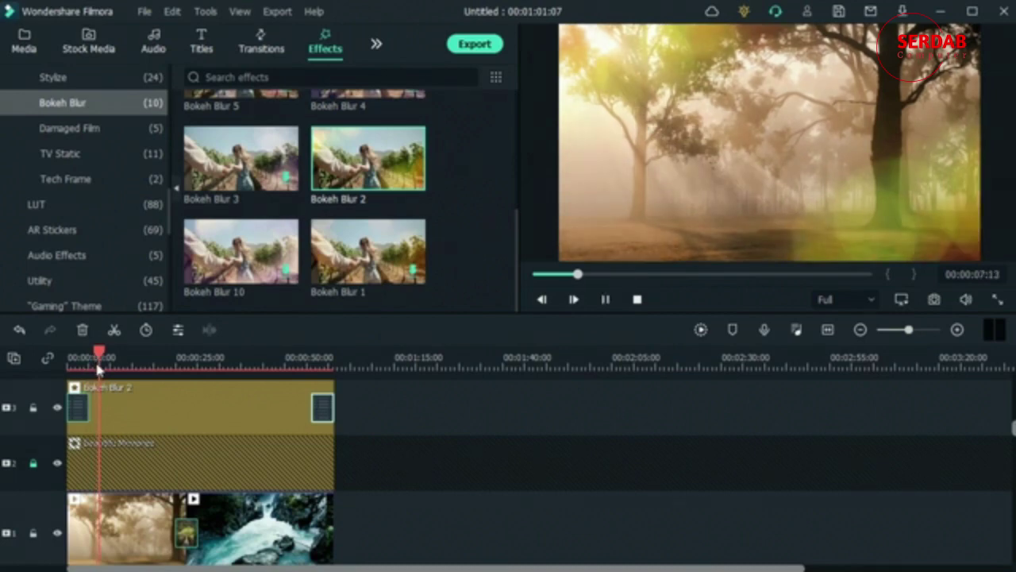
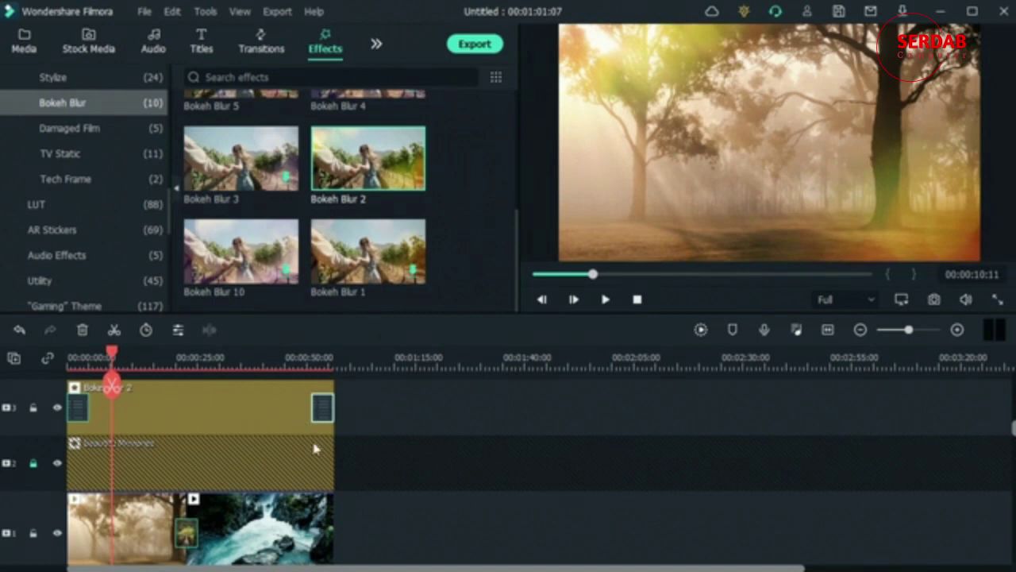
Step: Set the opacity of the Bokeh Blur 2 effect to 37 and lock track 3
double_click(222, 414)
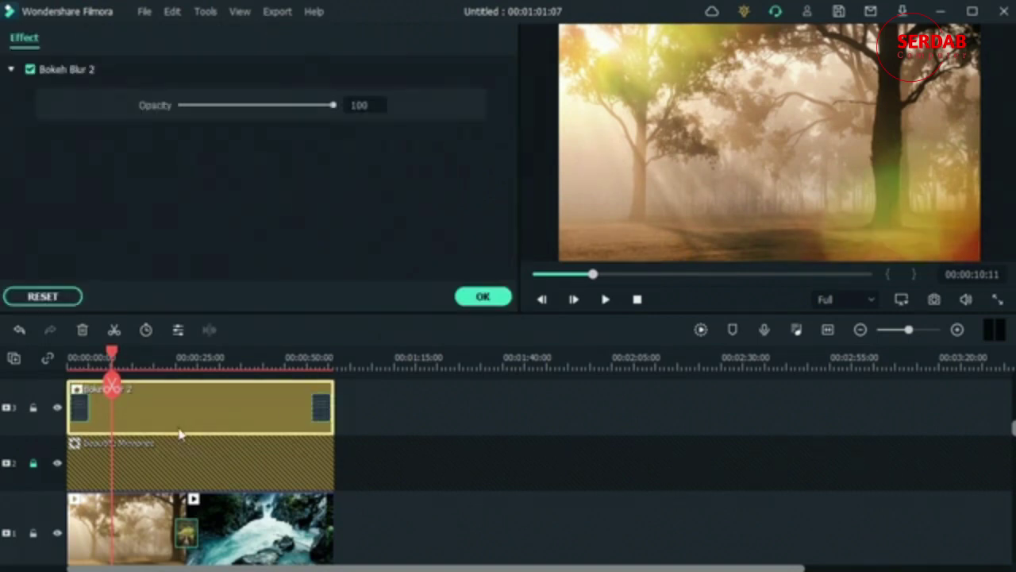
drag(331, 108, 237, 134)
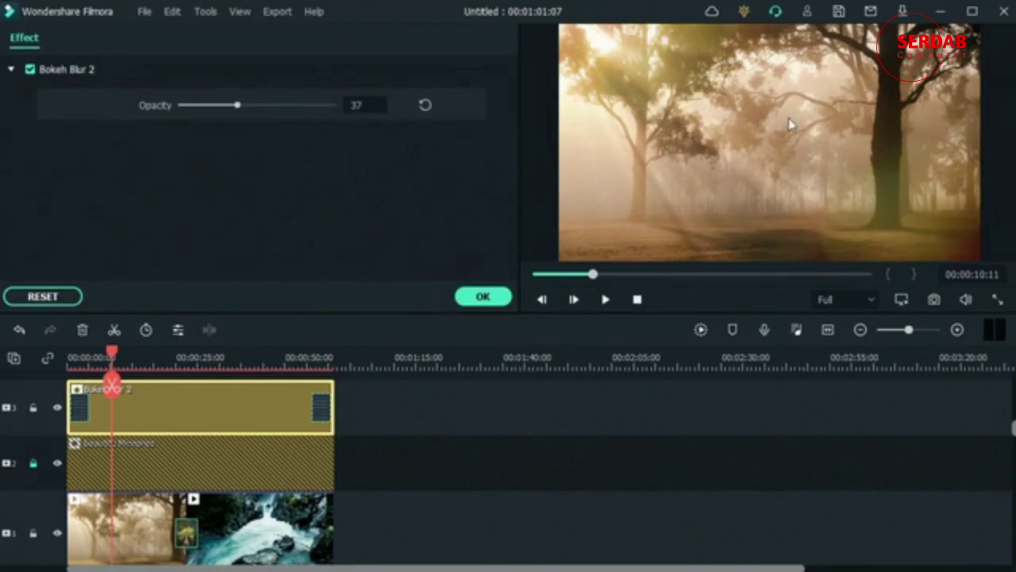
click(482, 296)
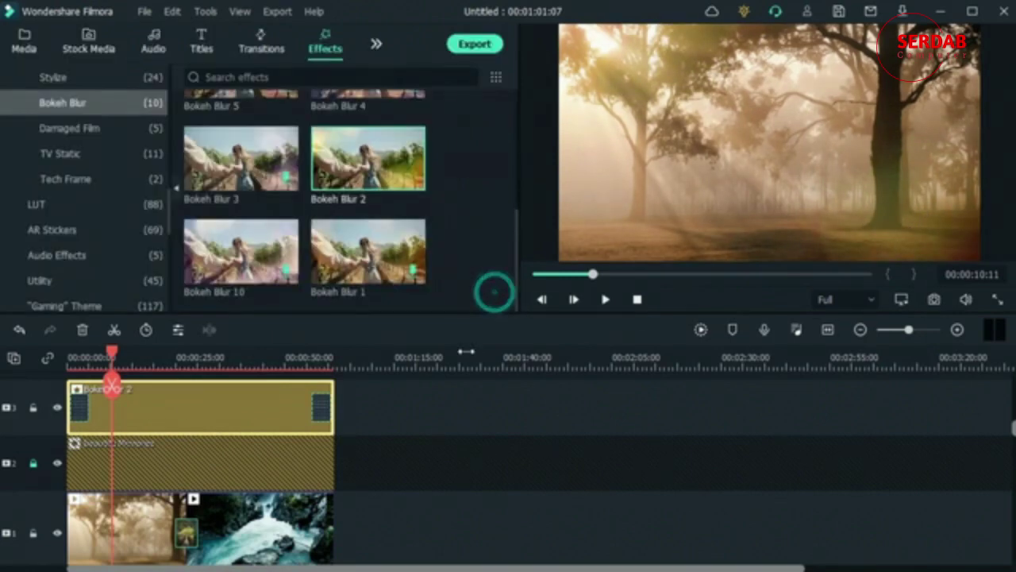
click(33, 406)
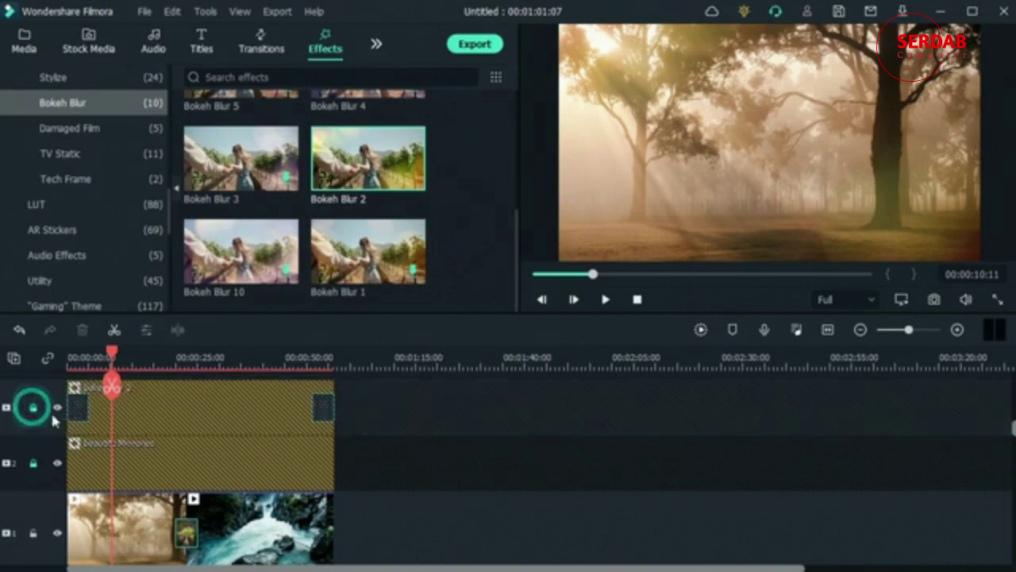
Step: Preview the layered effects over the waterfall clip at 00:00:37:21
scroll(243, 460, up, 1)
scroll(246, 459, up, 1)
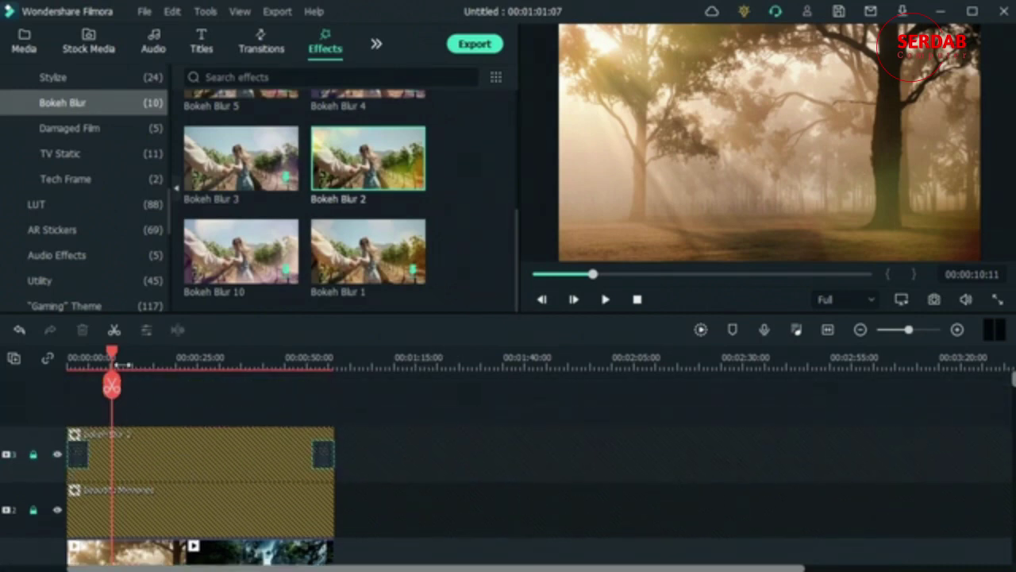
drag(113, 356, 231, 356)
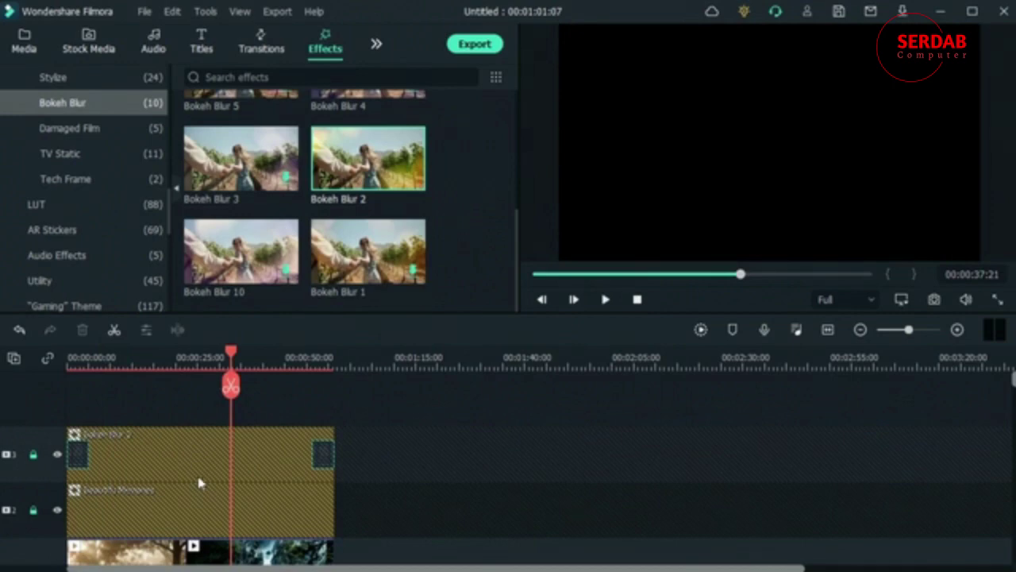
scroll(268, 460, down, 2)
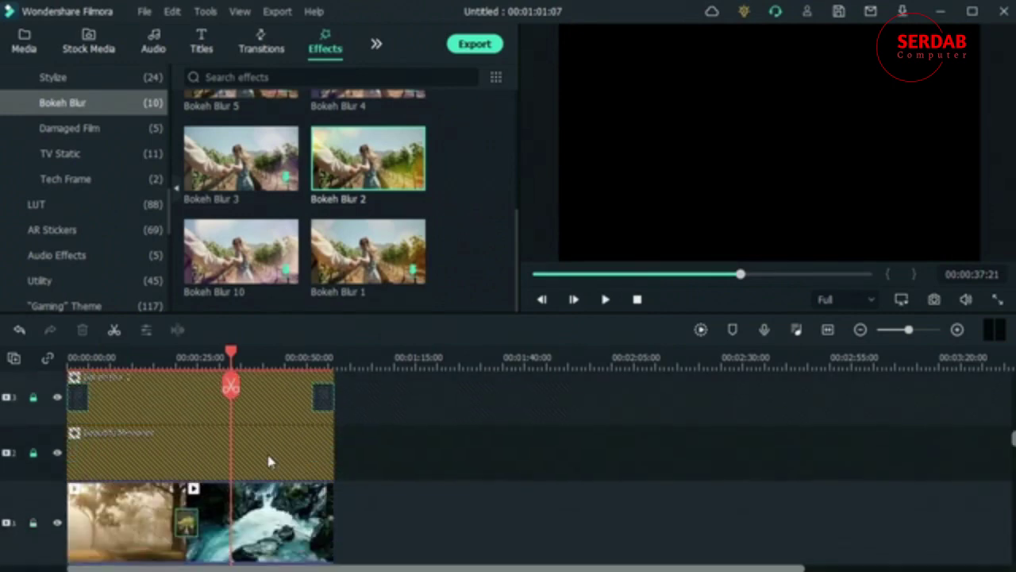
scroll(93, 470, up, 1)
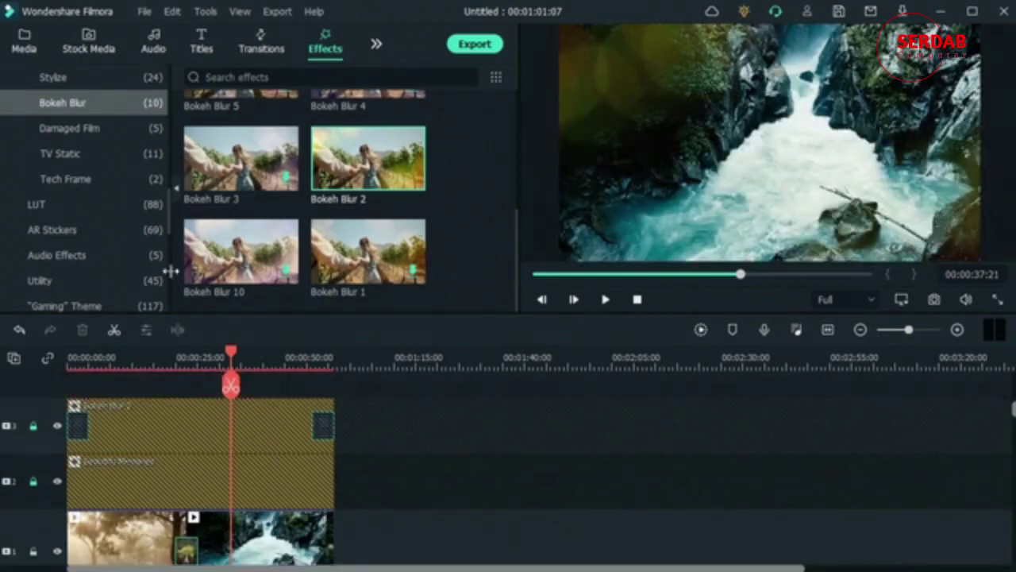
Step: Add Retro Sample Title 06 on track 4 at 00:00:09:08 and extend it to the end of the forest clip
click(198, 46)
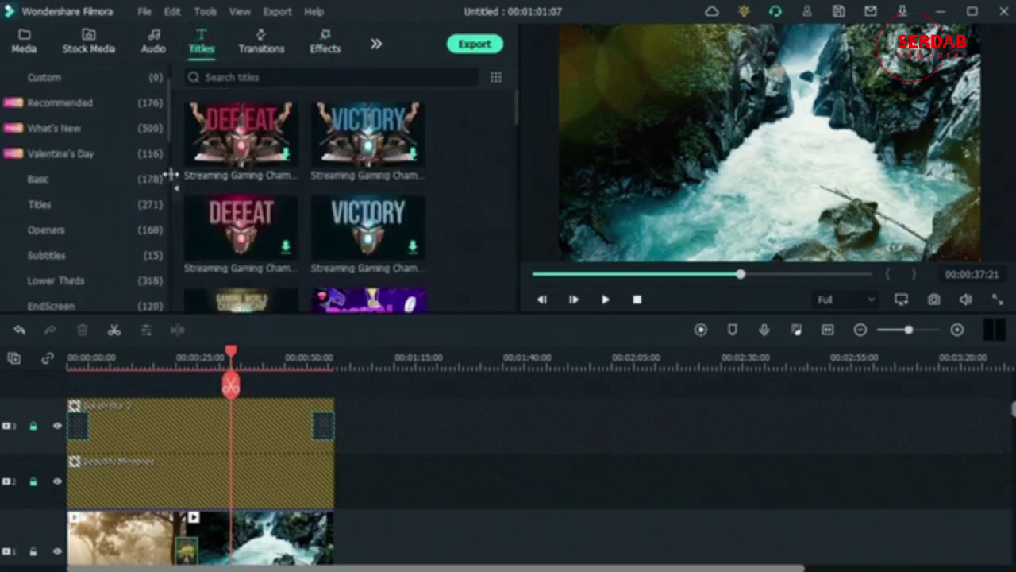
click(87, 230)
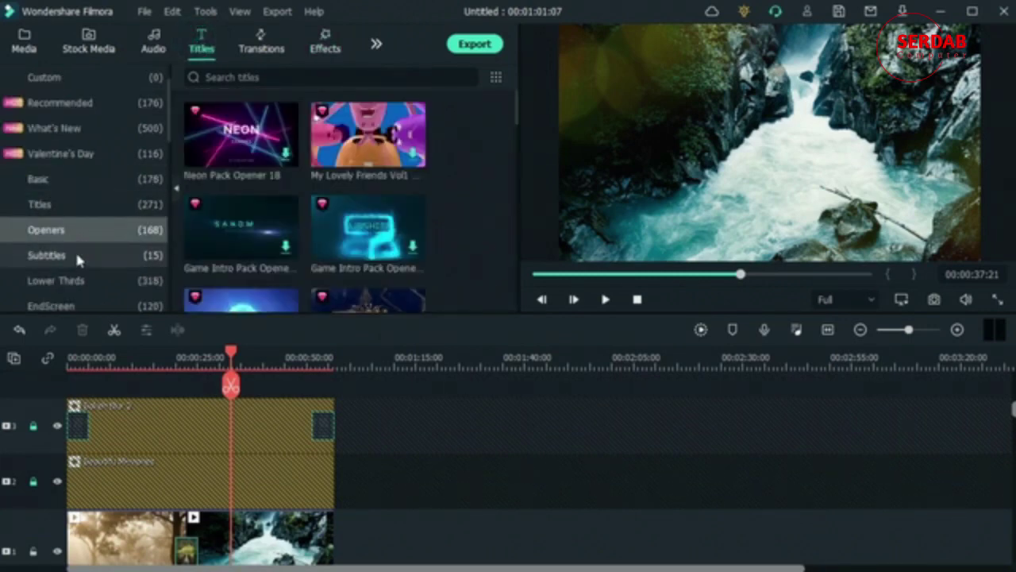
scroll(75, 255, down, 3)
click(67, 137)
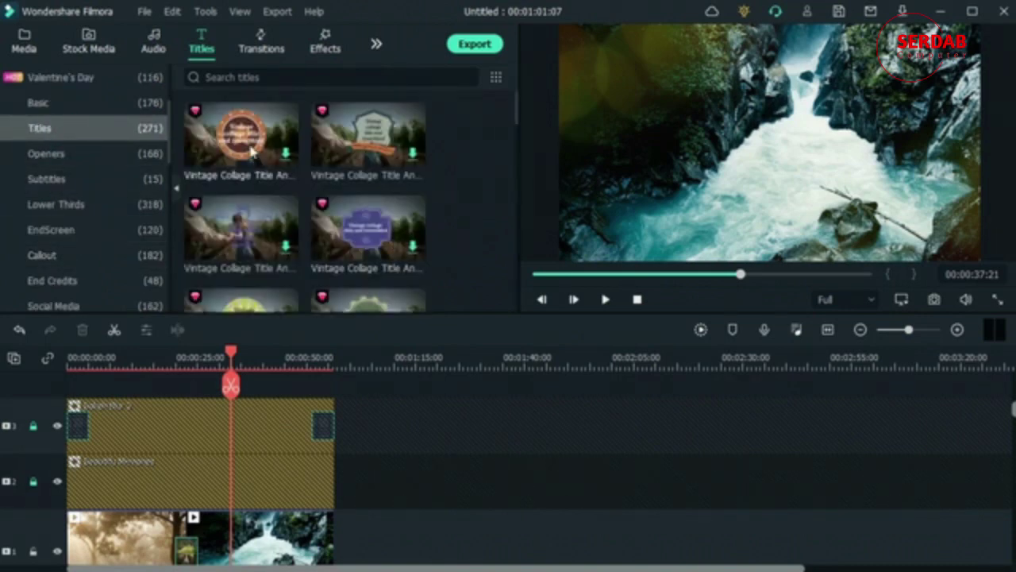
scroll(274, 238, down, 3)
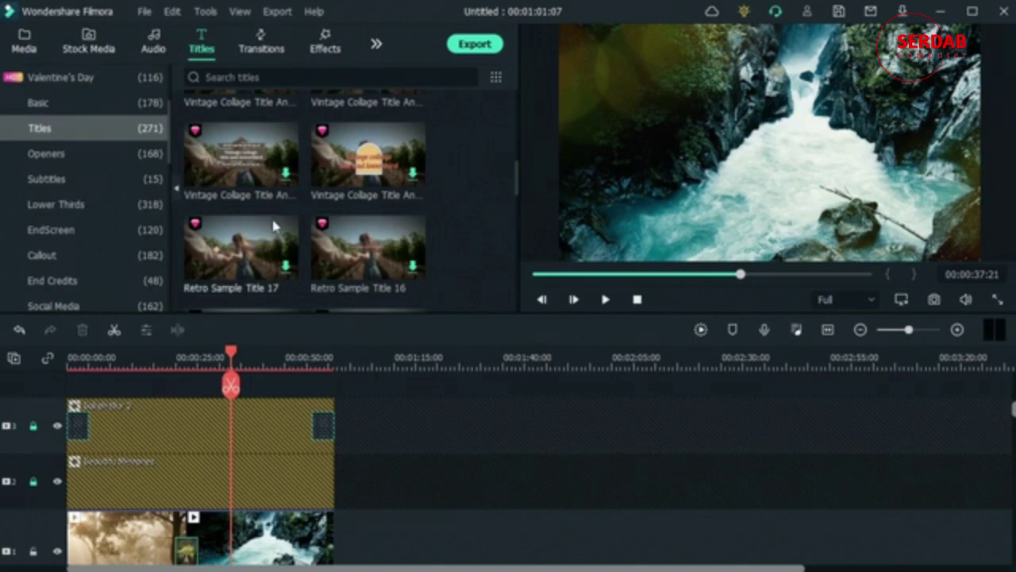
scroll(273, 227, down, 5)
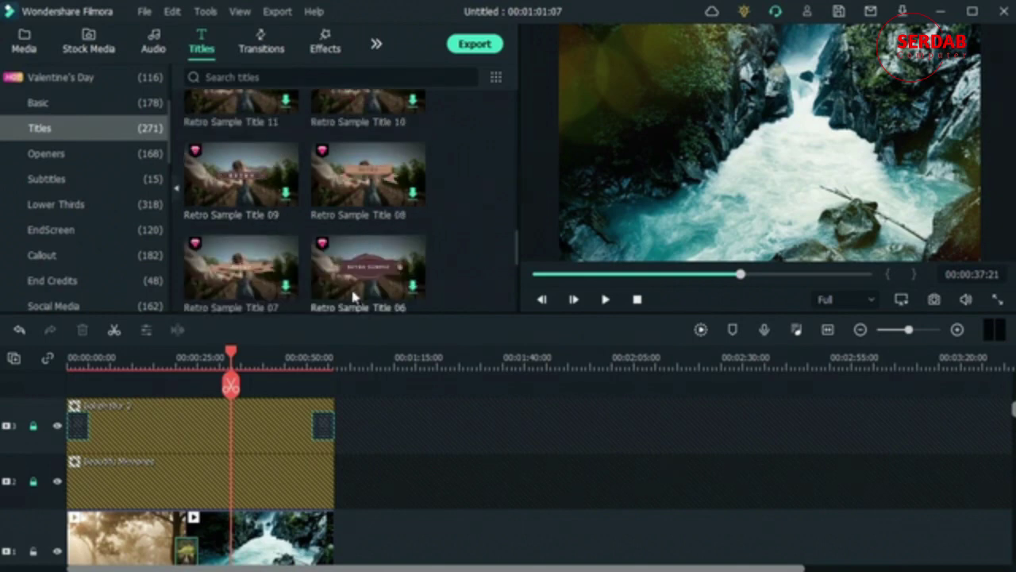
scroll(367, 271, down, 3)
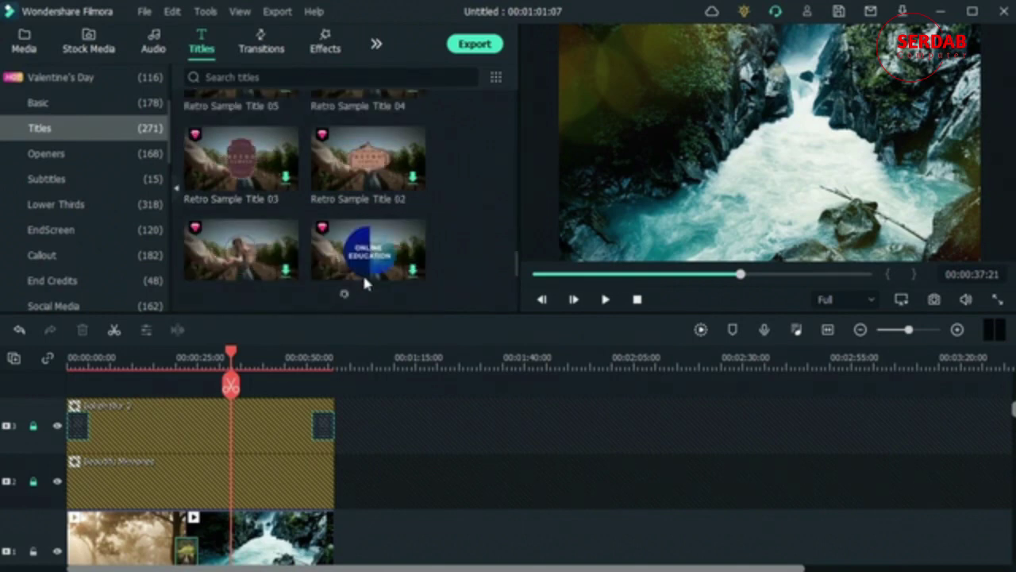
scroll(362, 272, up, 2)
drag(372, 108, 82, 425)
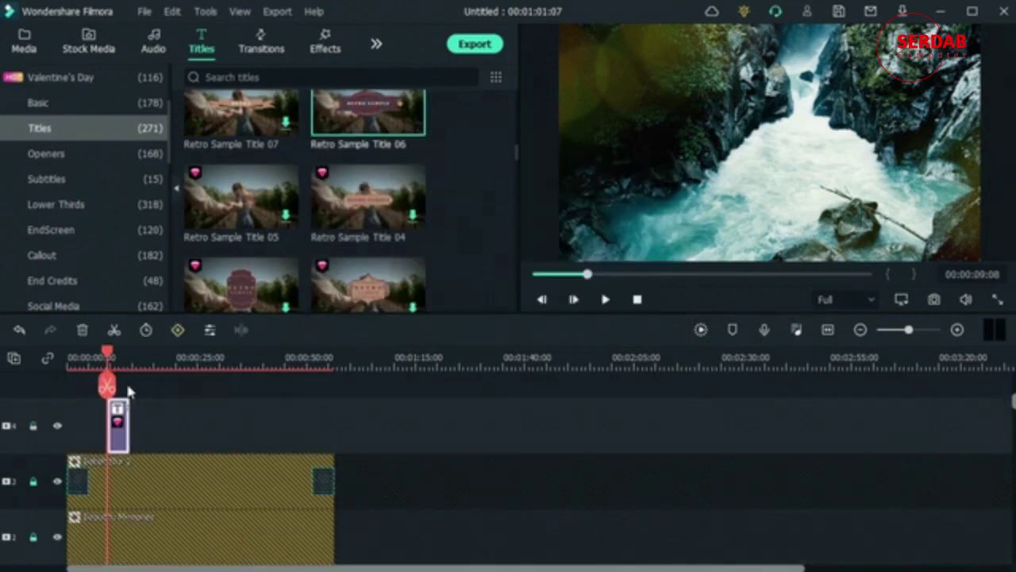
drag(127, 423, 186, 426)
Step: Replace the retro title's text with "Travel"
click(140, 359)
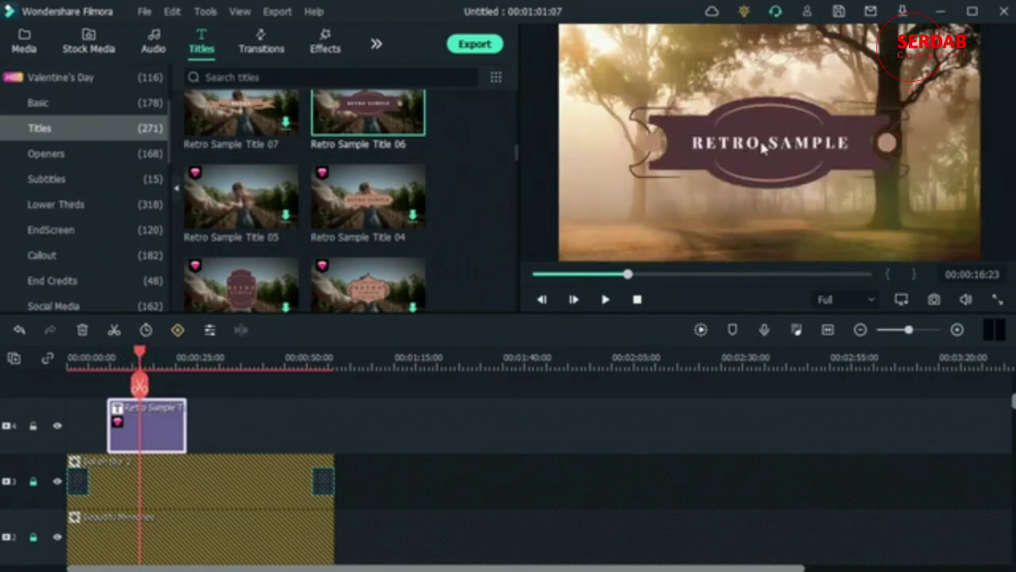
double_click(762, 147)
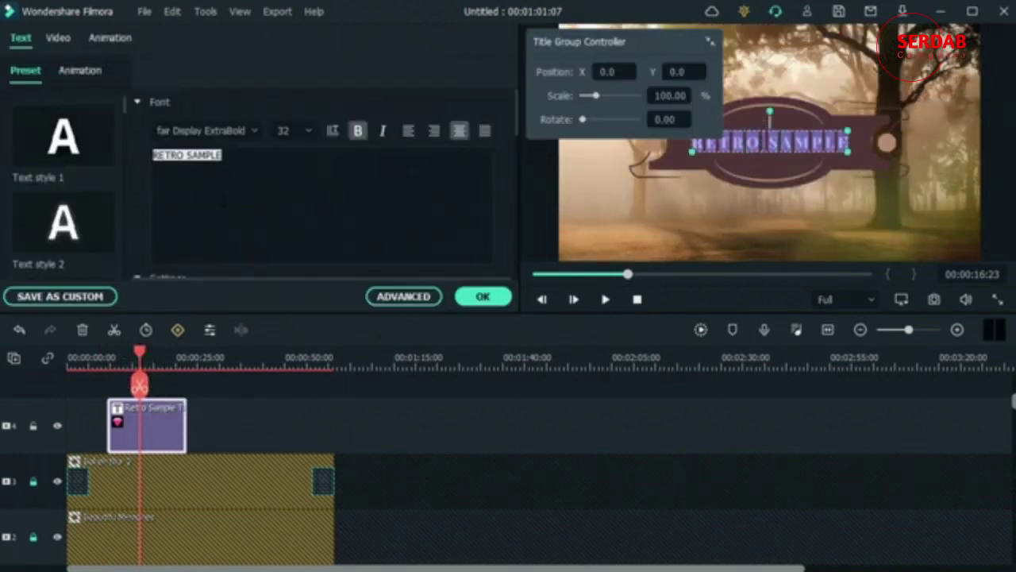
key(BackSpace)
text(Travel)
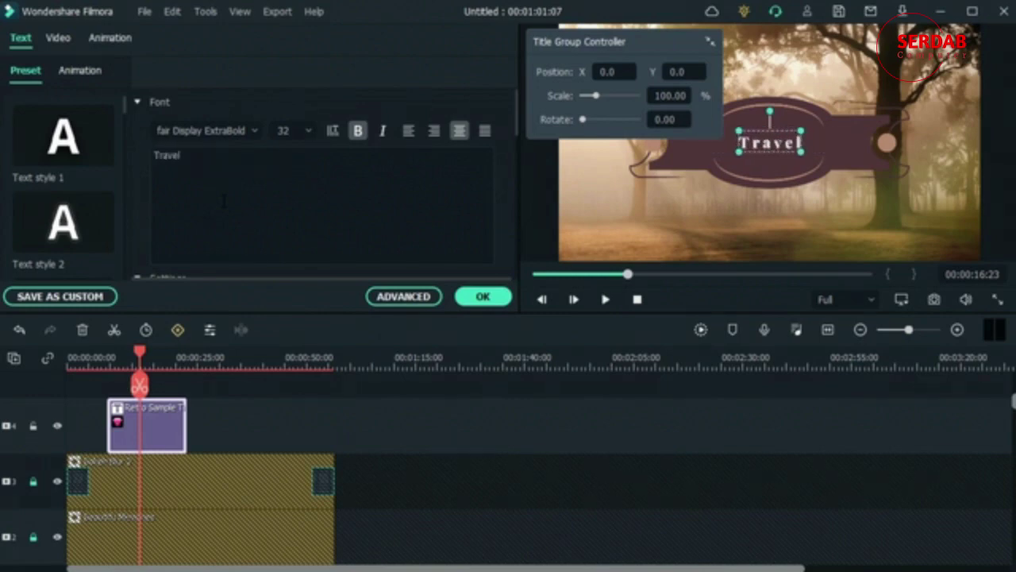
Step: Format the "Travel" title text in Perpetua Negreta at size 40 and apply the changes
double_click(233, 170)
click(253, 130)
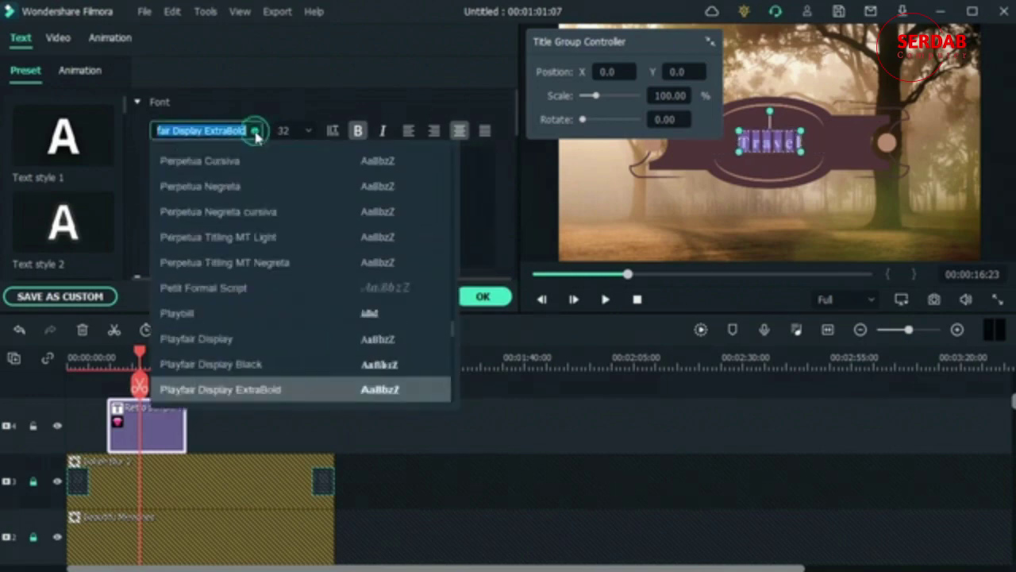
click(243, 189)
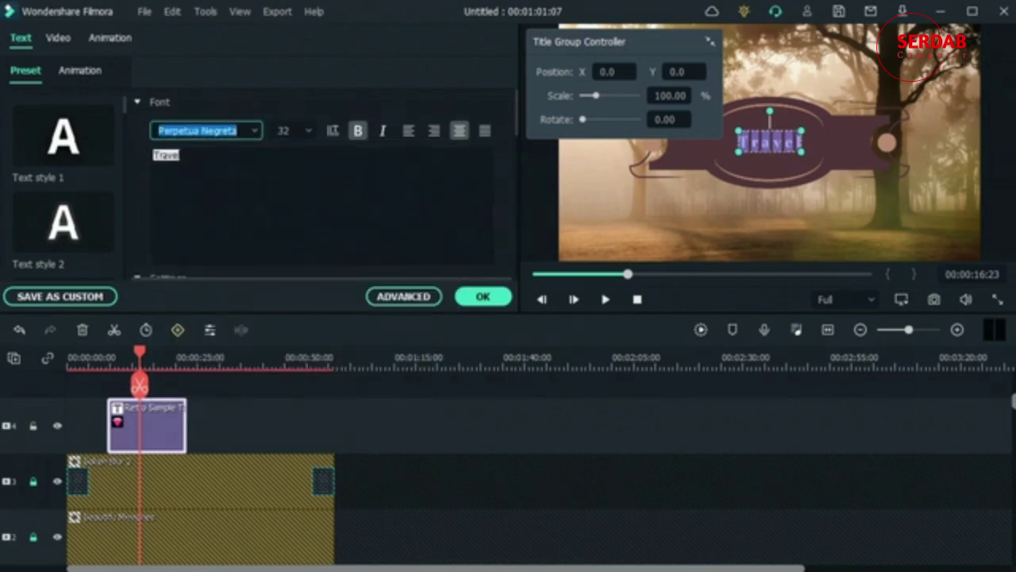
click(306, 130)
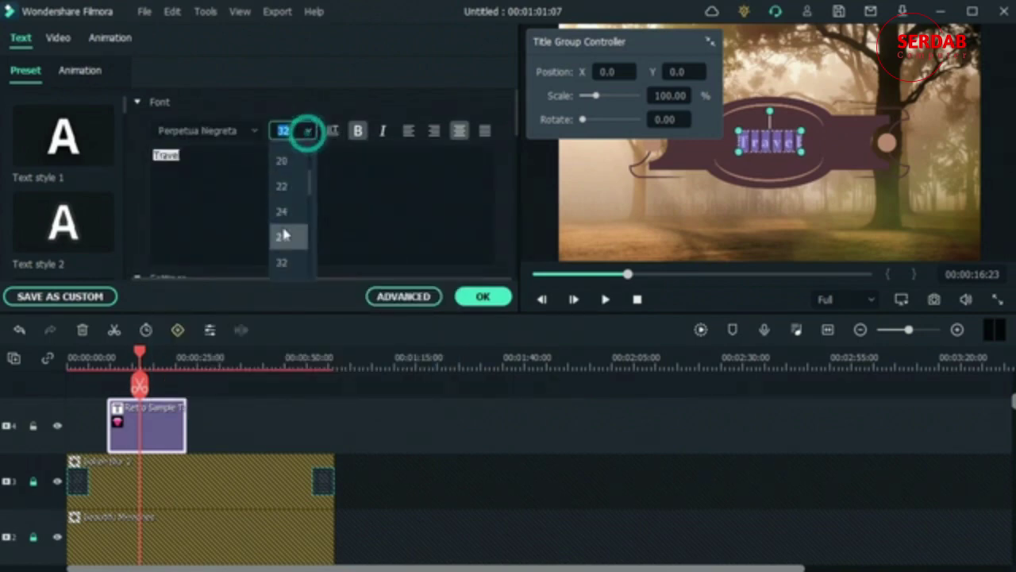
scroll(291, 254, down, 2)
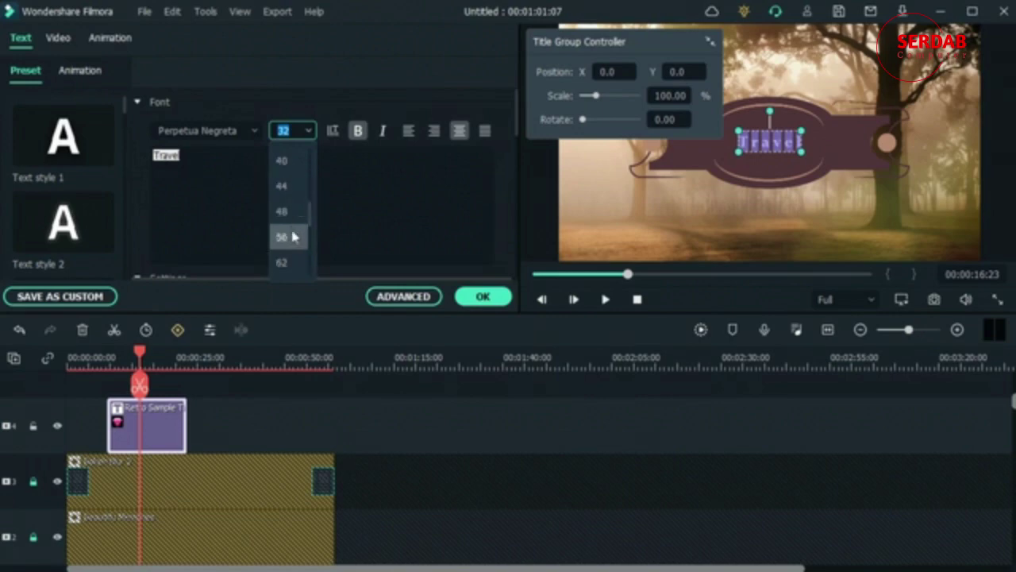
click(294, 165)
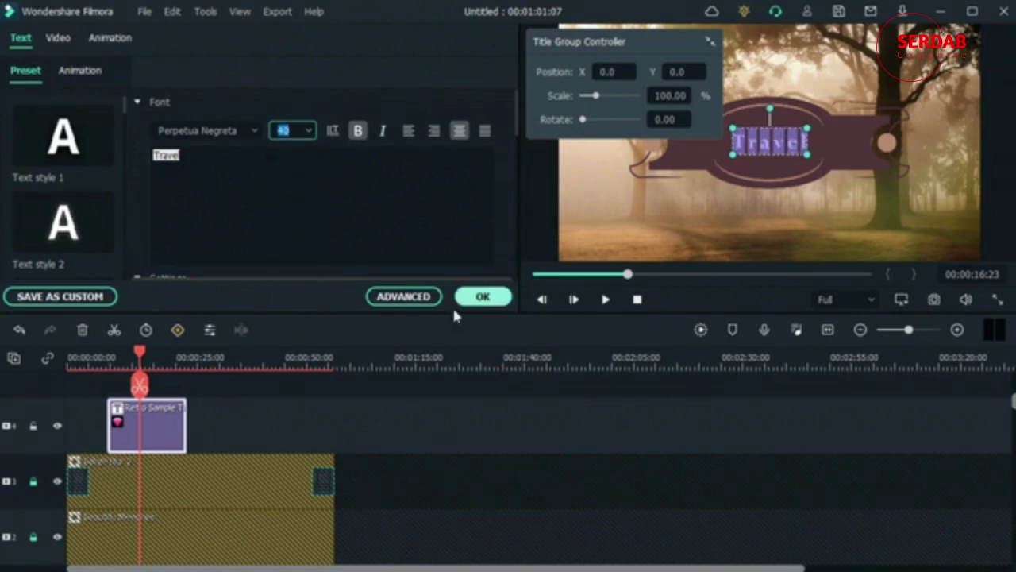
click(482, 301)
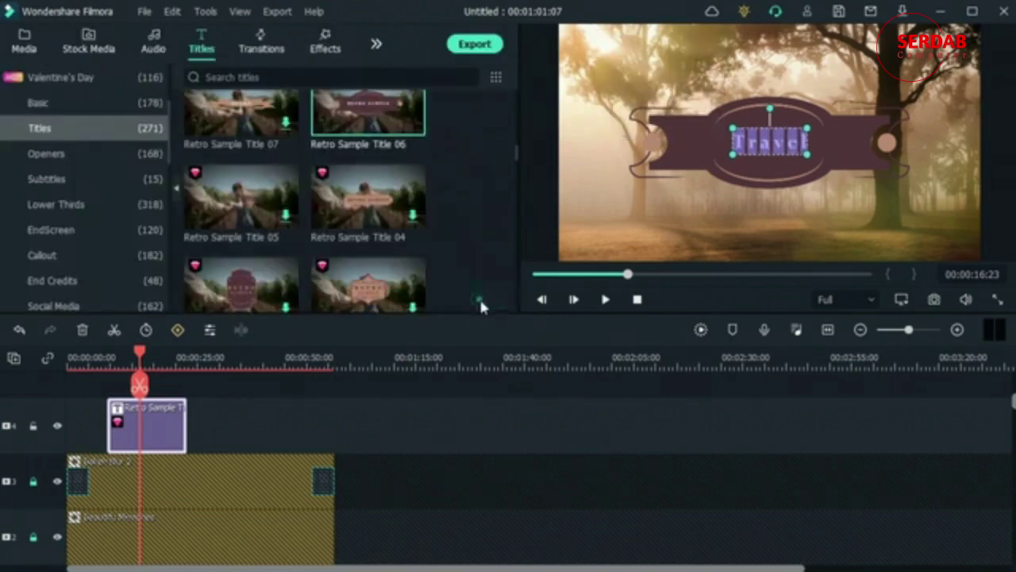
Step: Check the frames before the title and around its end, up to 00:00:28:05, where it meets the clip transition
click(139, 350)
click(95, 359)
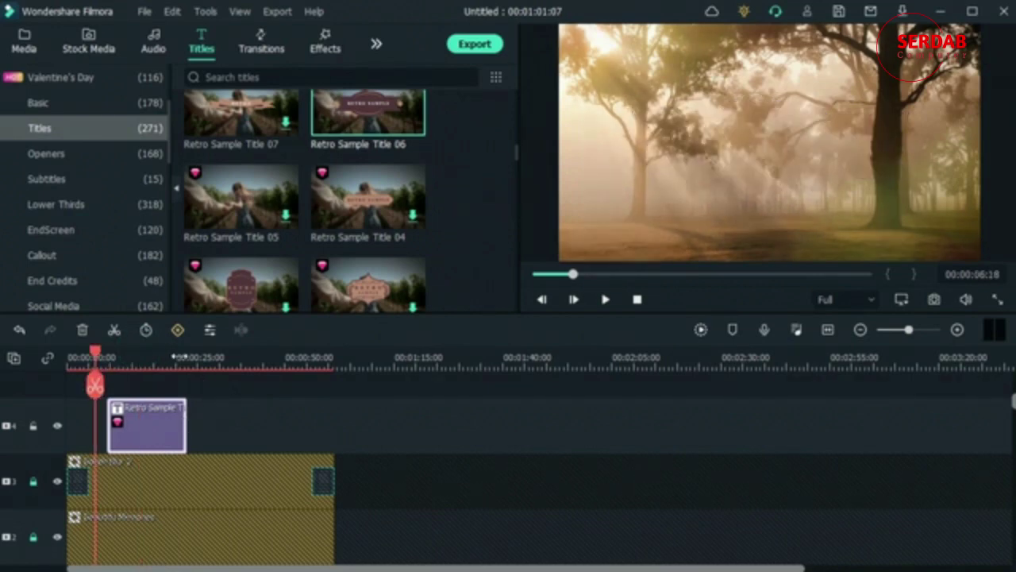
click(177, 358)
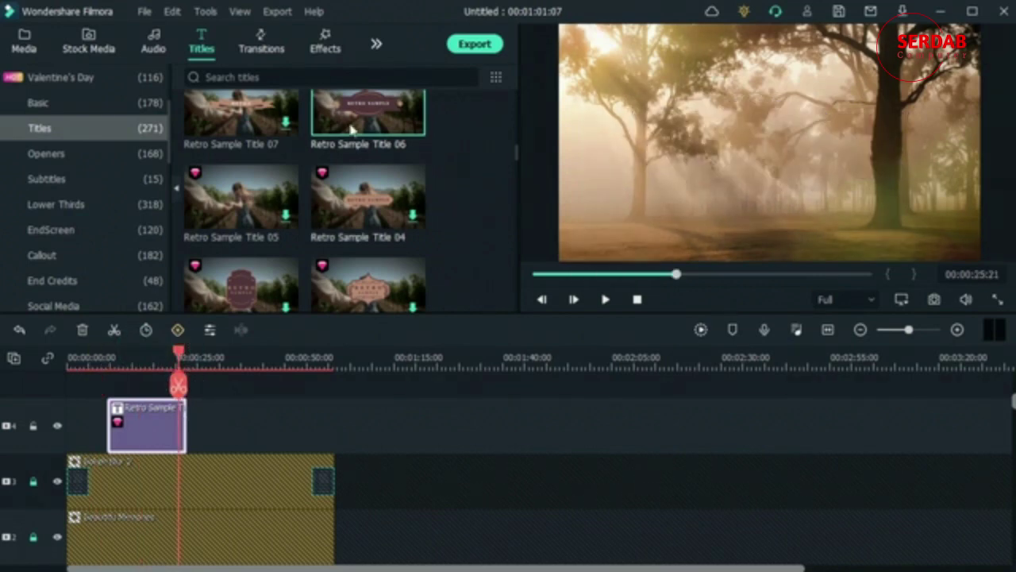
drag(178, 359, 189, 443)
scroll(189, 443, down, 1)
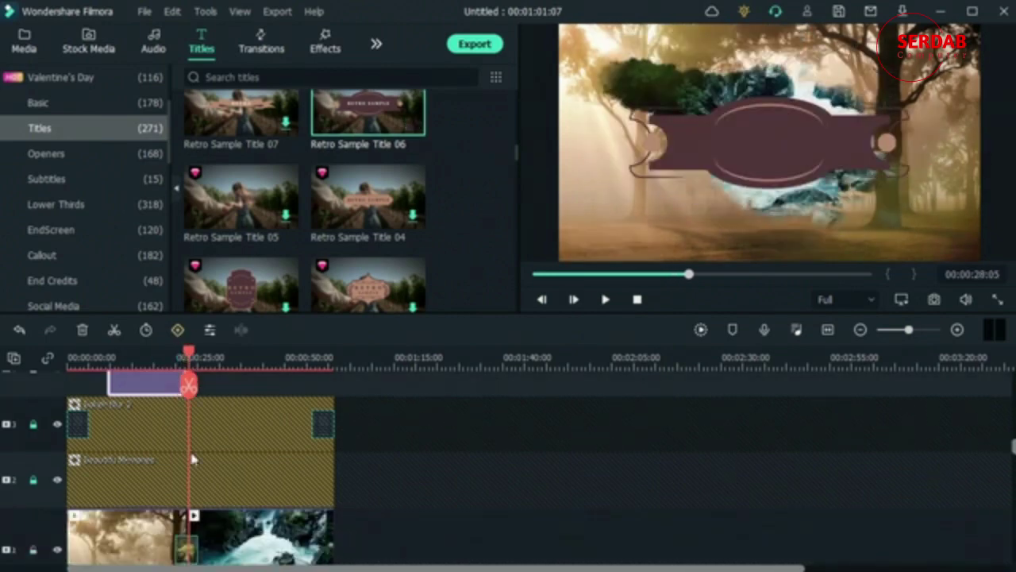
Step: Extend the end of the forest clip on track 1 by about 6 seconds, past the end of the title
click(183, 517)
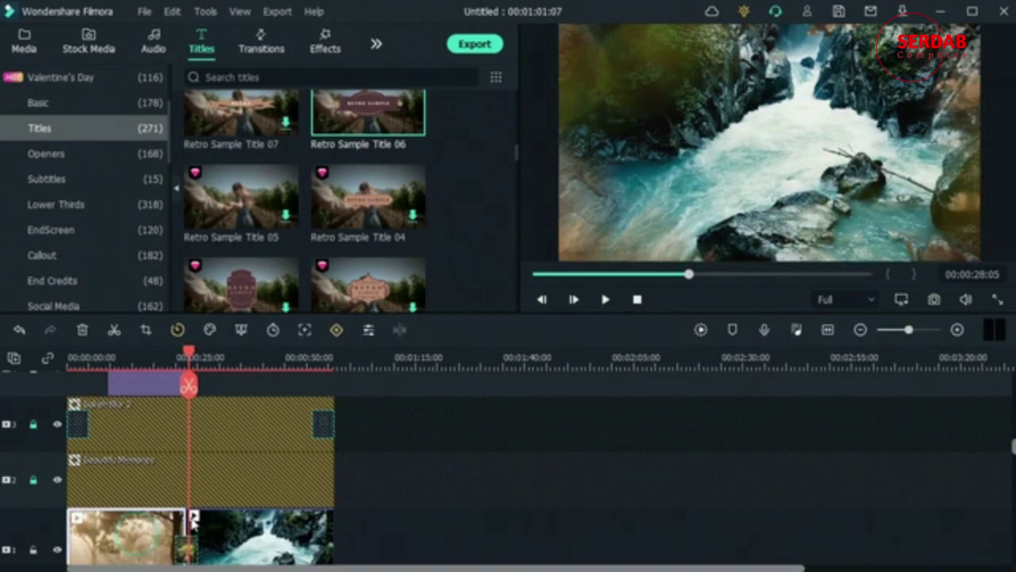
drag(193, 518, 212, 517)
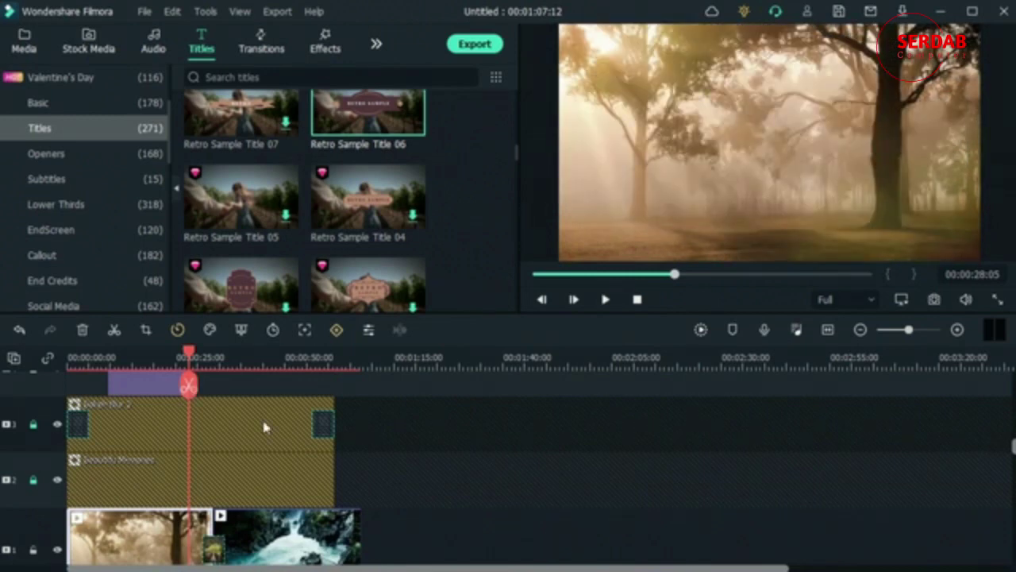
click(381, 491)
click(251, 406)
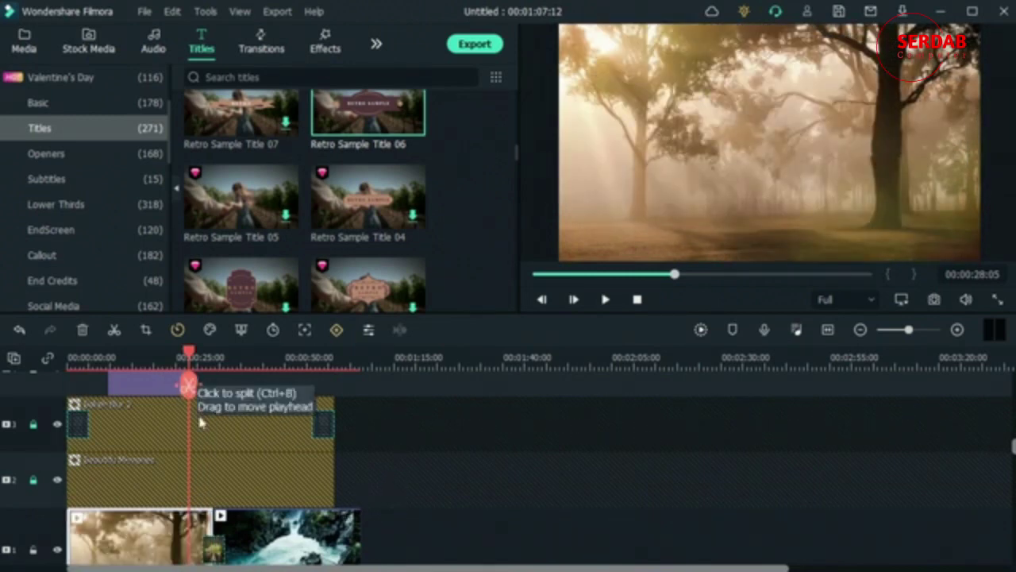
Step: Unlock tracks 2 and 3 and extend the LUT and Bokeh Blur 2 effects to the end of the waterfall clip
click(32, 424)
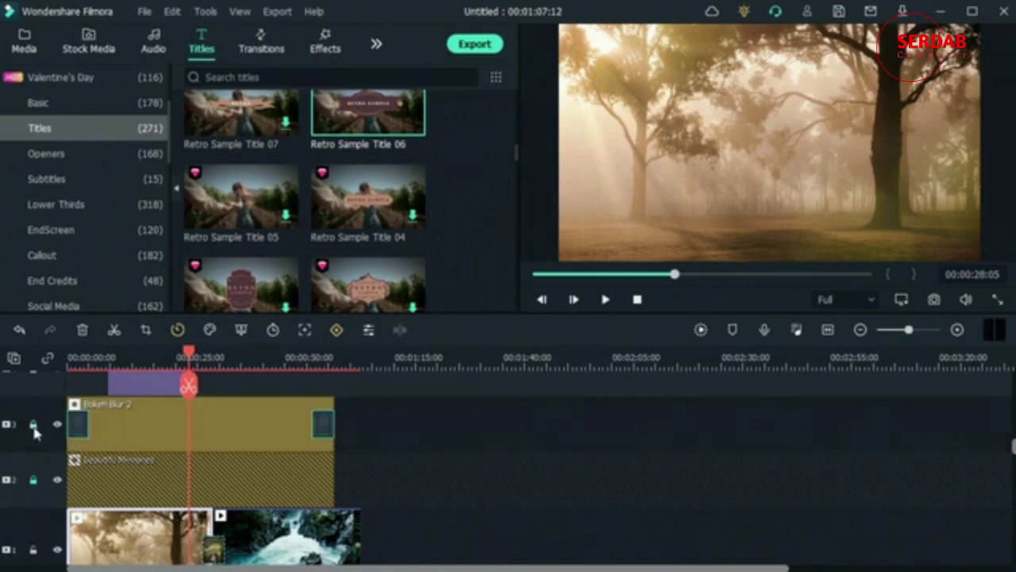
click(32, 479)
click(231, 430)
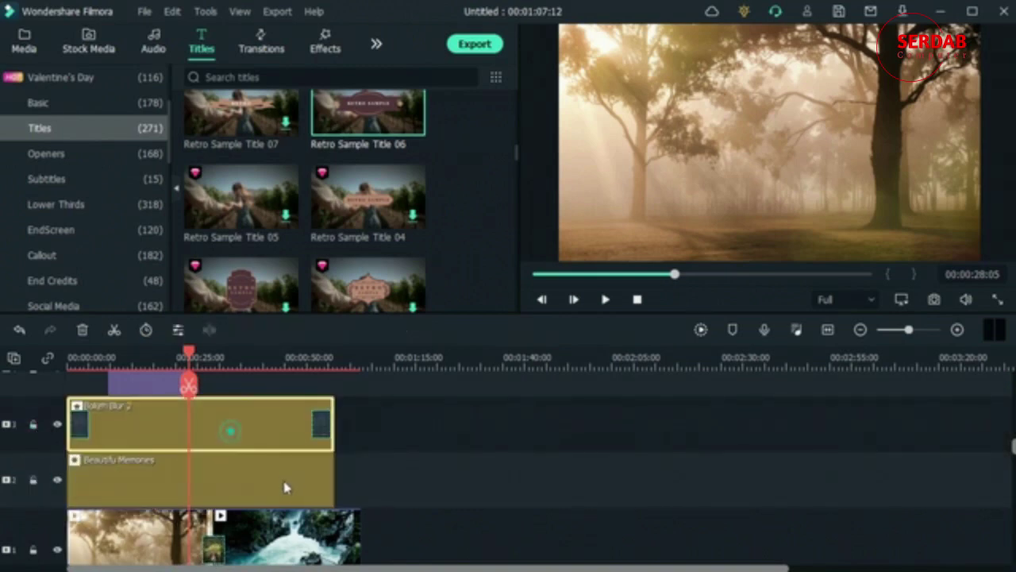
click(333, 433)
drag(337, 443, 361, 442)
click(333, 478)
drag(334, 478, 362, 480)
Step: Lock tracks 2 and 3 again and move the playhead to 00:00:11:07 near the title's start
click(33, 479)
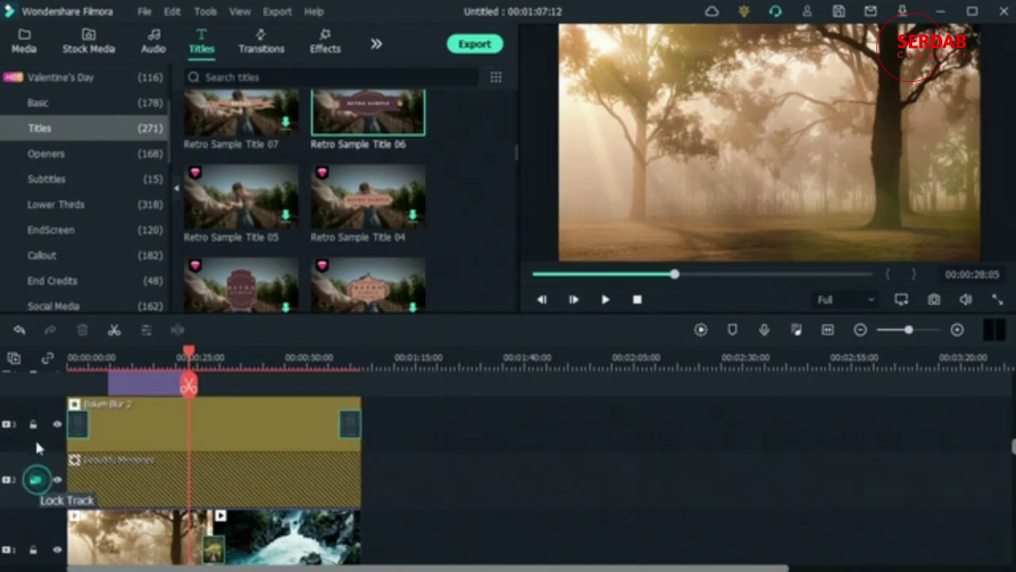
click(32, 424)
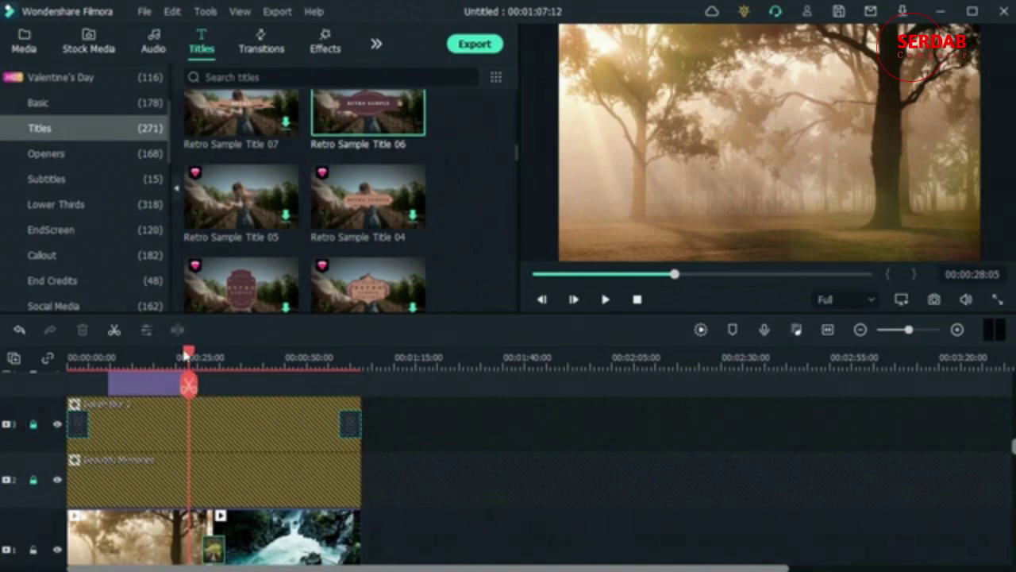
drag(186, 356, 115, 357)
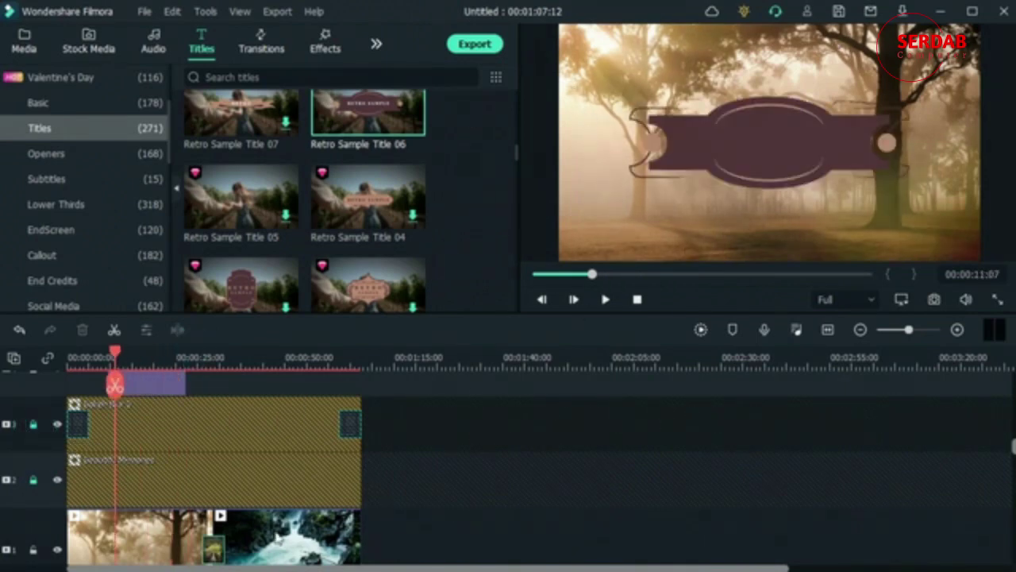
Step: Add the downloaded music "Around The Corner" to audio track 1 at the start of the timeline
key(Delete)
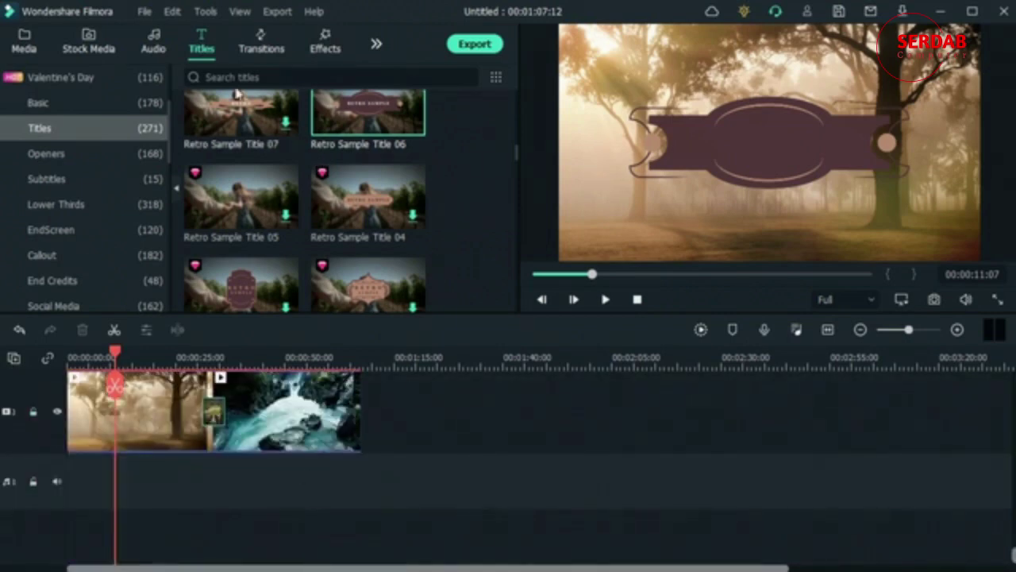
click(163, 37)
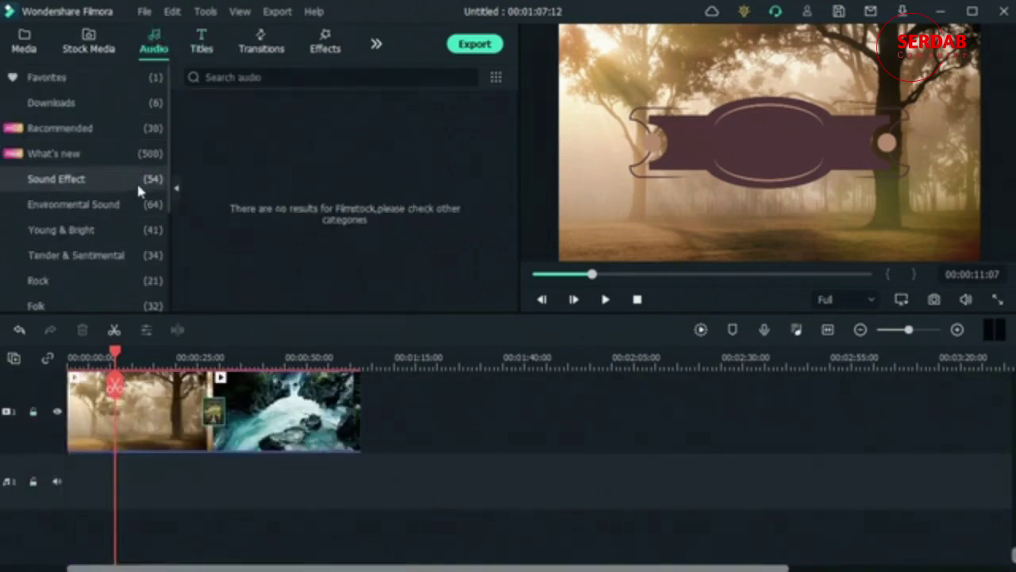
scroll(68, 230, down, 3)
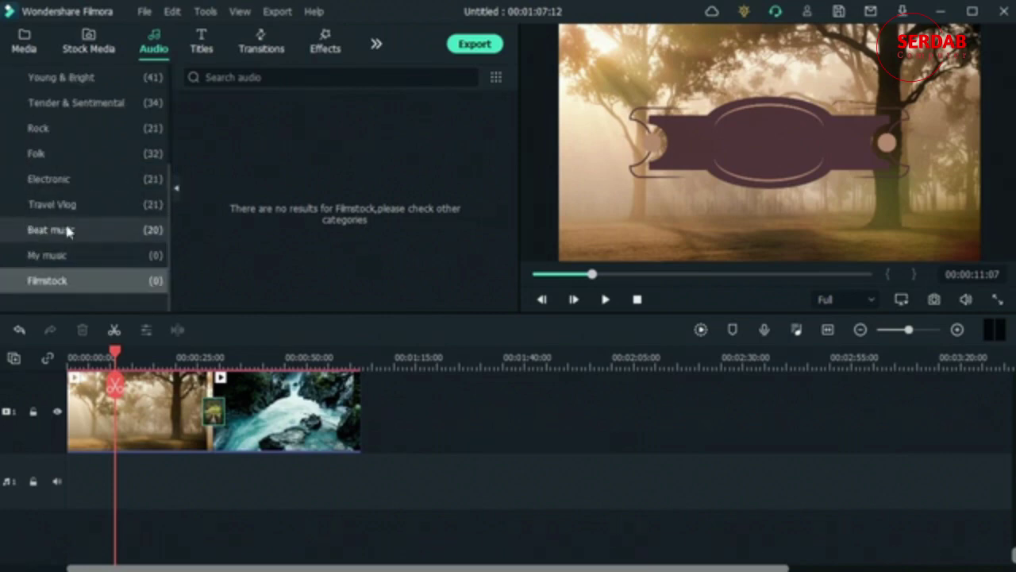
scroll(101, 230, up, 3)
click(99, 230)
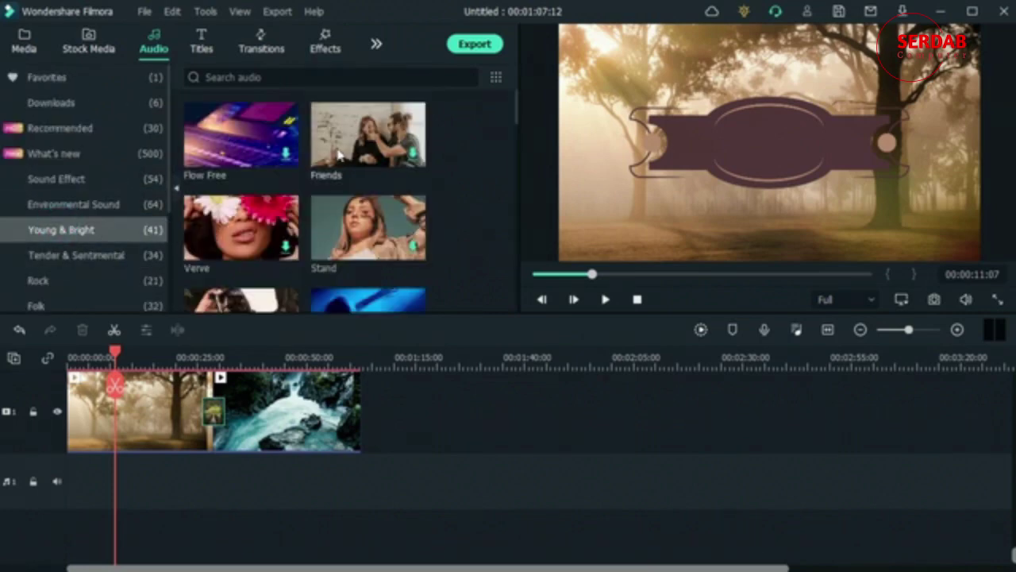
click(77, 98)
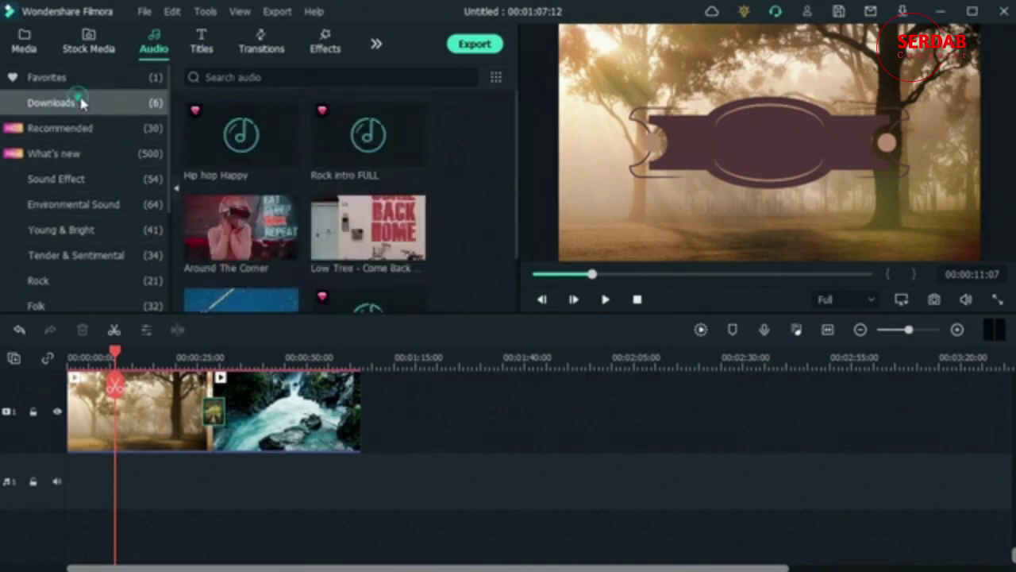
drag(266, 276, 87, 500)
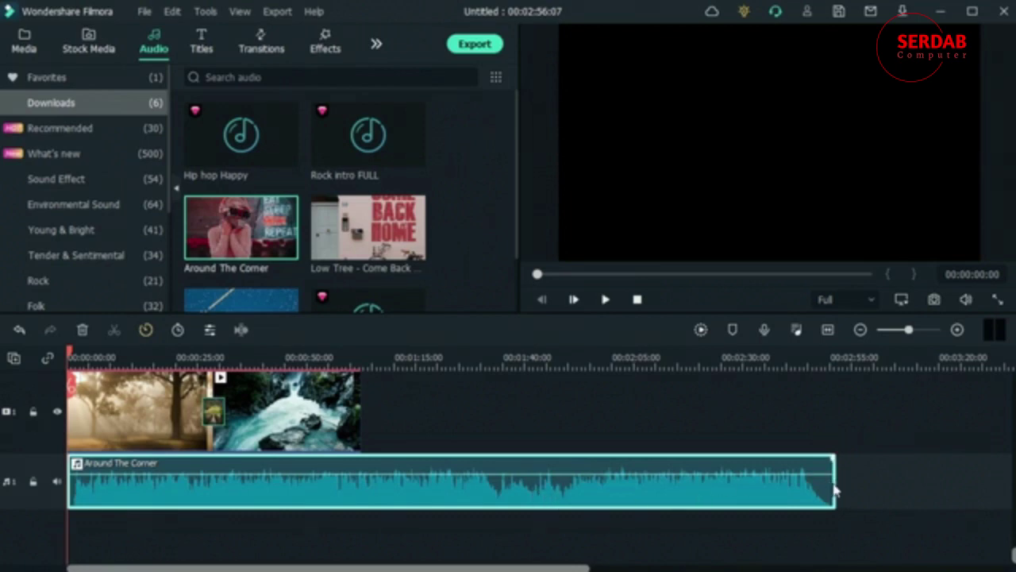
Step: Trim the music to the end of the waterfall clip and give it a fade-out of about 6 seconds
drag(834, 482, 358, 468)
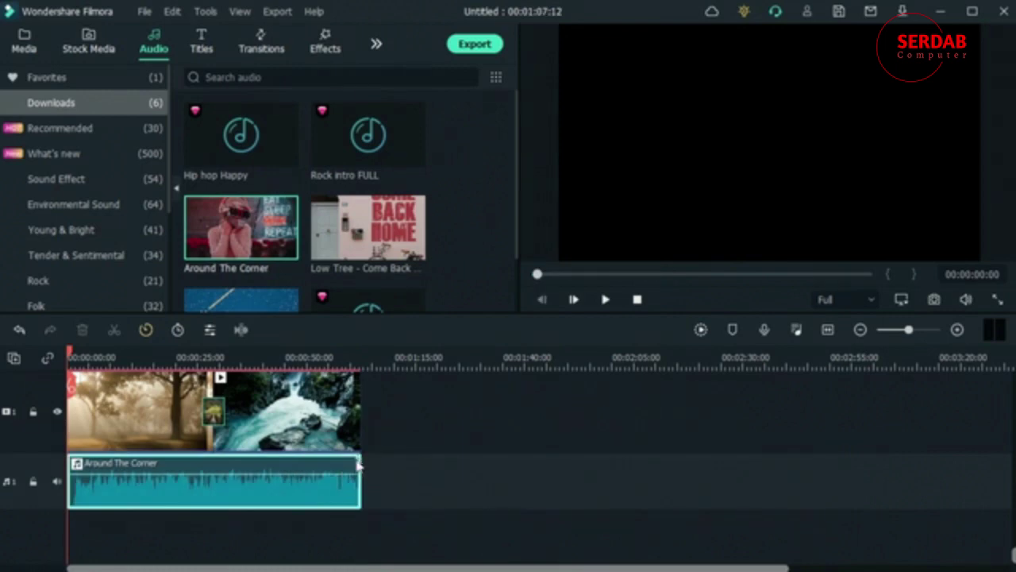
drag(357, 457, 332, 464)
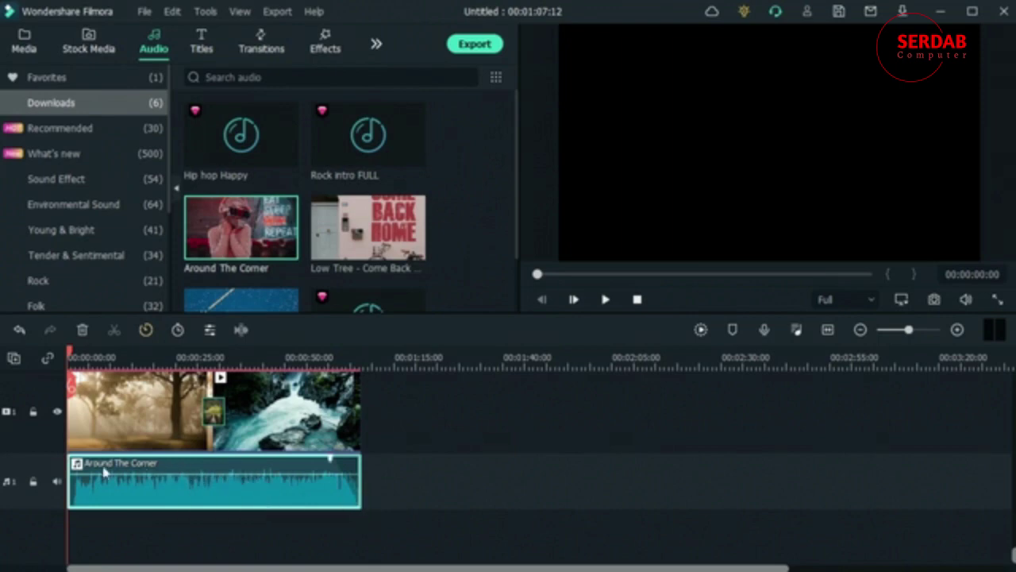
click(90, 489)
Step: Place the downloaded Subscribe1 element on track 4 over the later part of the waterfall clip
click(374, 42)
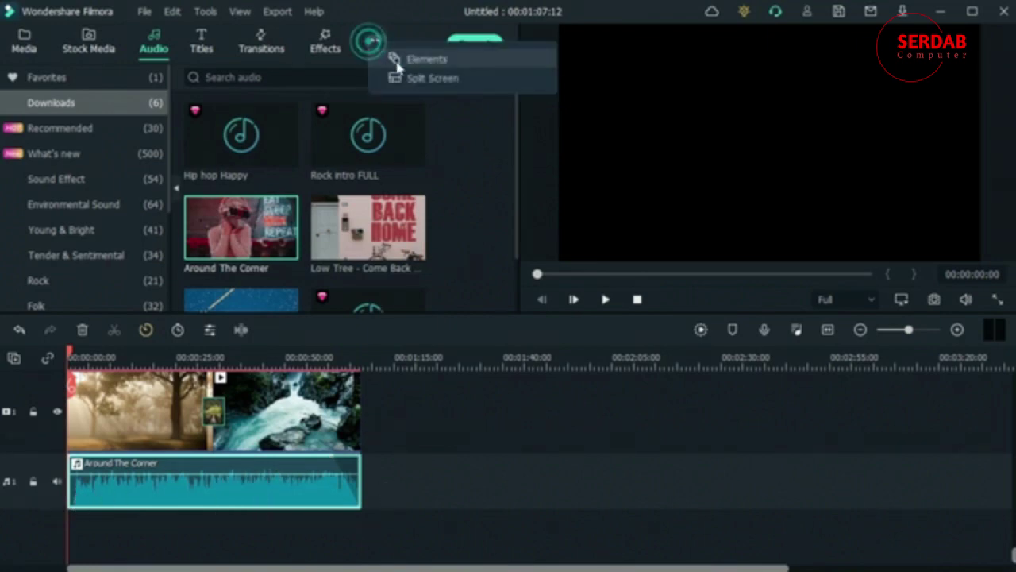
click(404, 61)
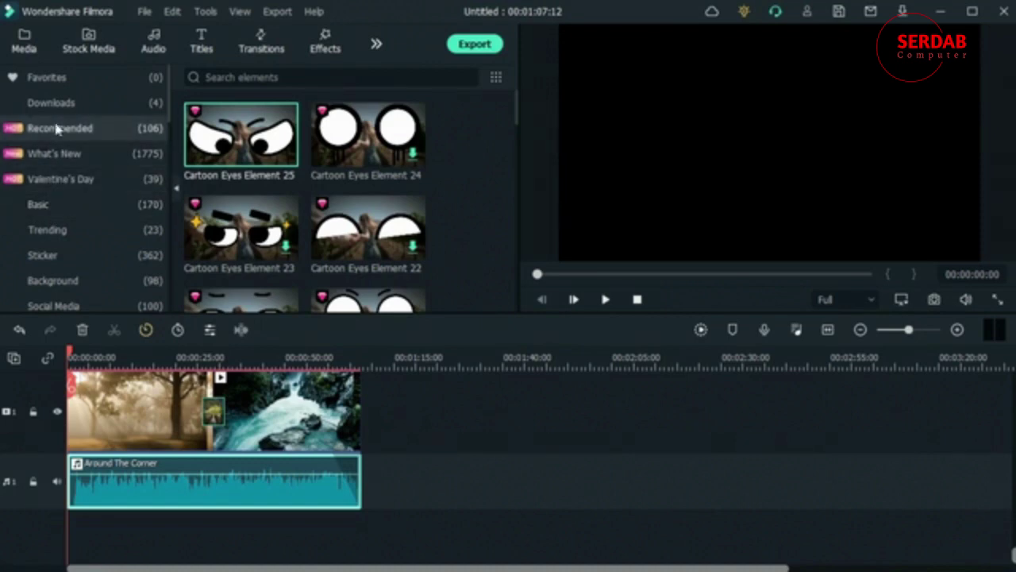
click(71, 104)
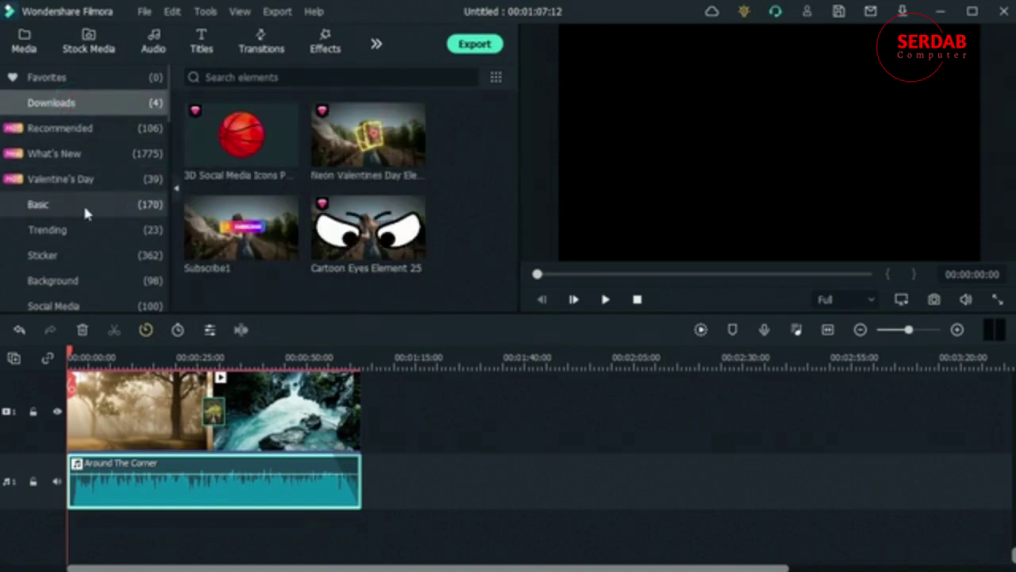
scroll(783, 475, up, 4)
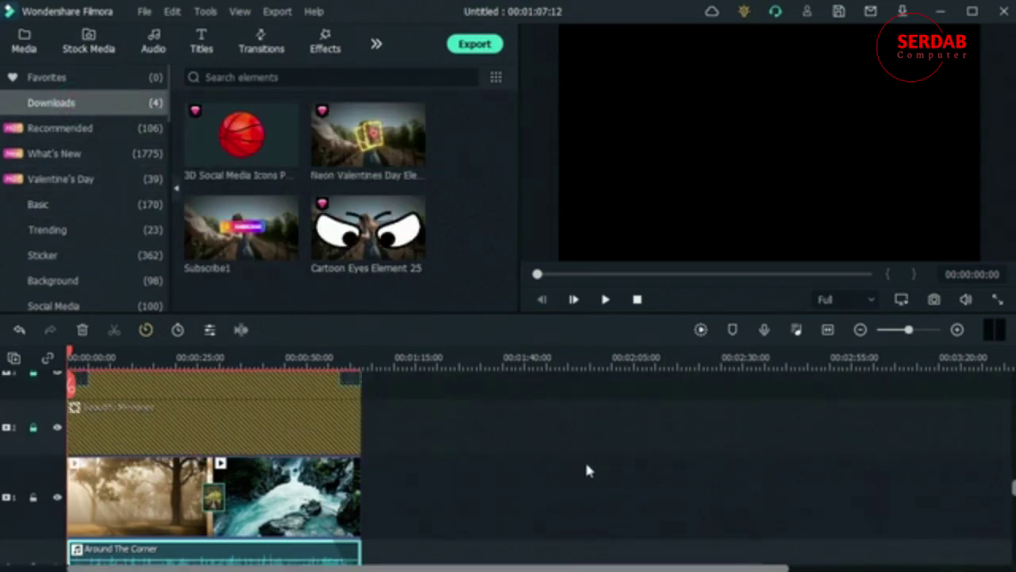
drag(246, 225, 297, 397)
Step: At 00:00:54:11, shrink the Subscribe1 element and place it in the lower-left corner of the video frame
click(294, 355)
drag(294, 355, 305, 354)
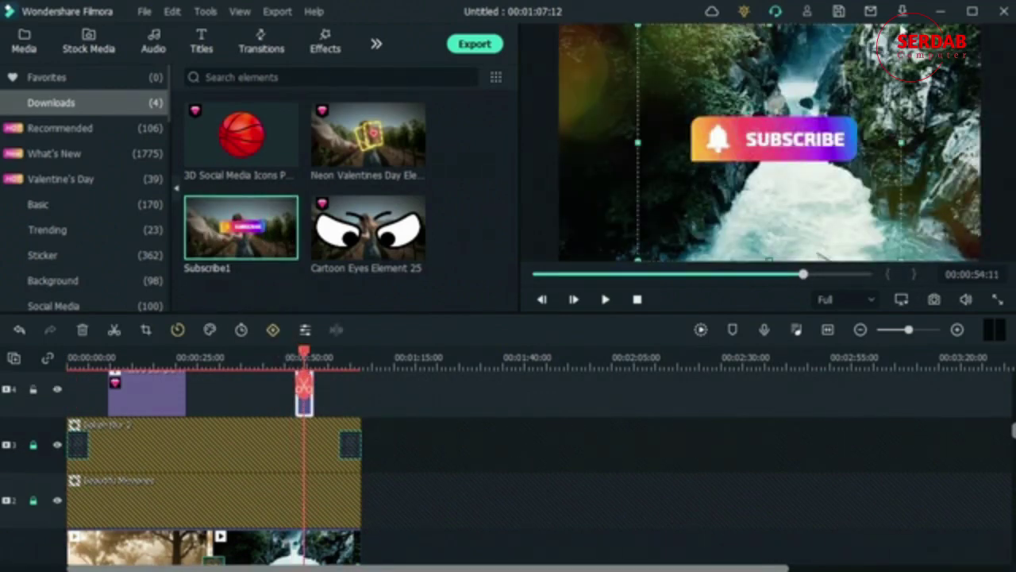
drag(903, 26, 625, 235)
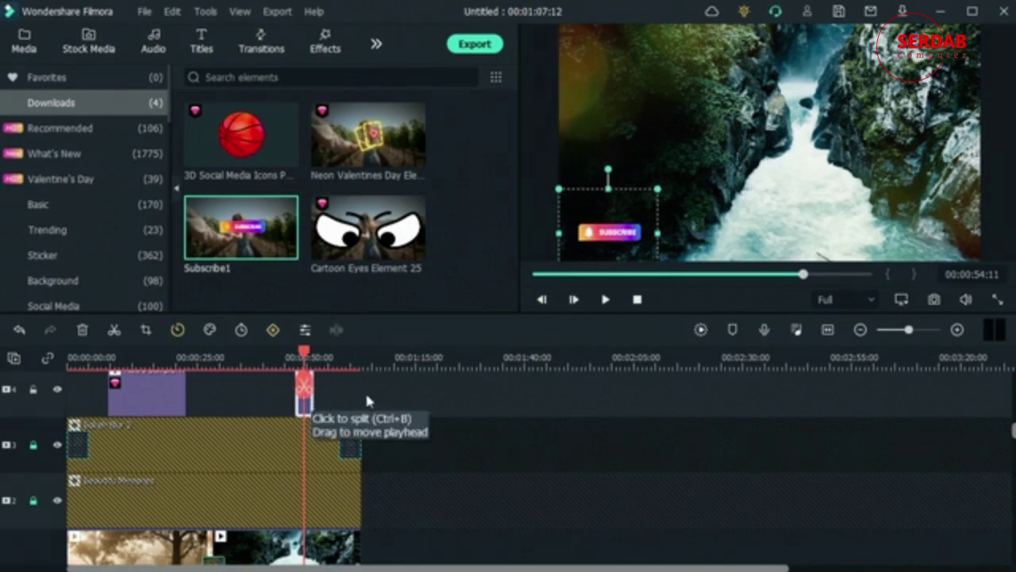
Step: Move the playhead to 00:00:35:17 and examine the preview's playback quality and zoom level options
drag(306, 355, 16, 393)
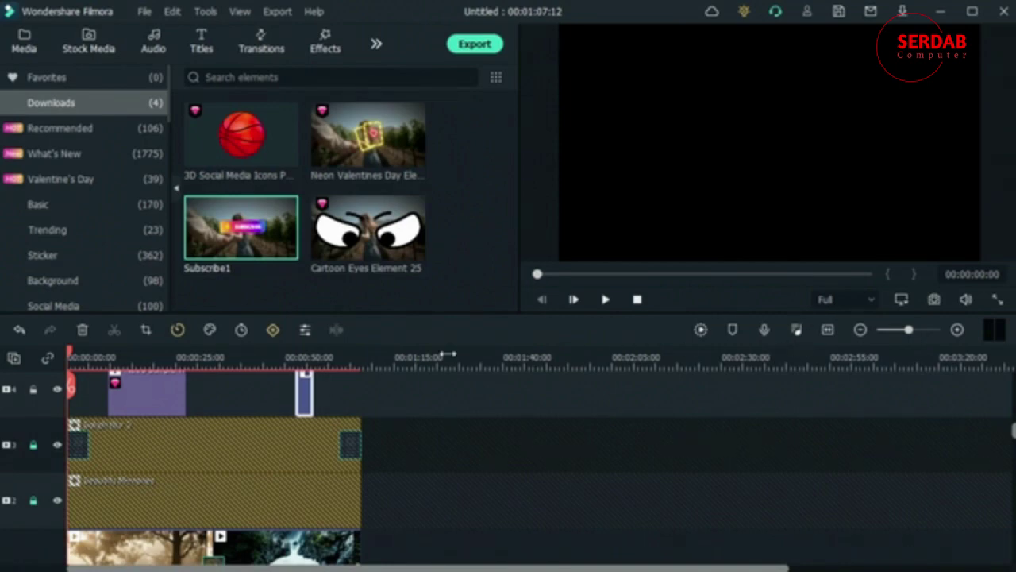
click(222, 359)
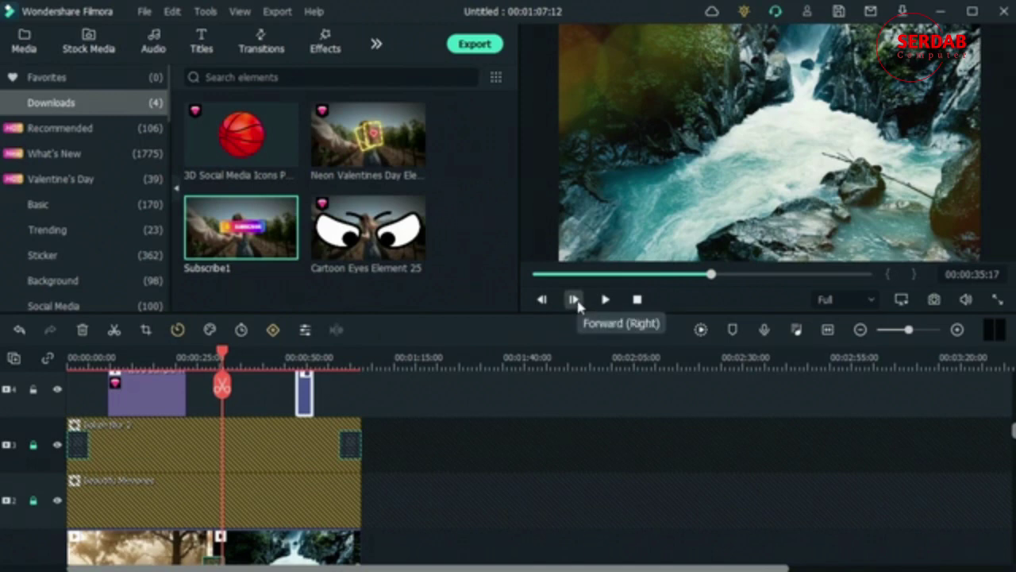
click(833, 298)
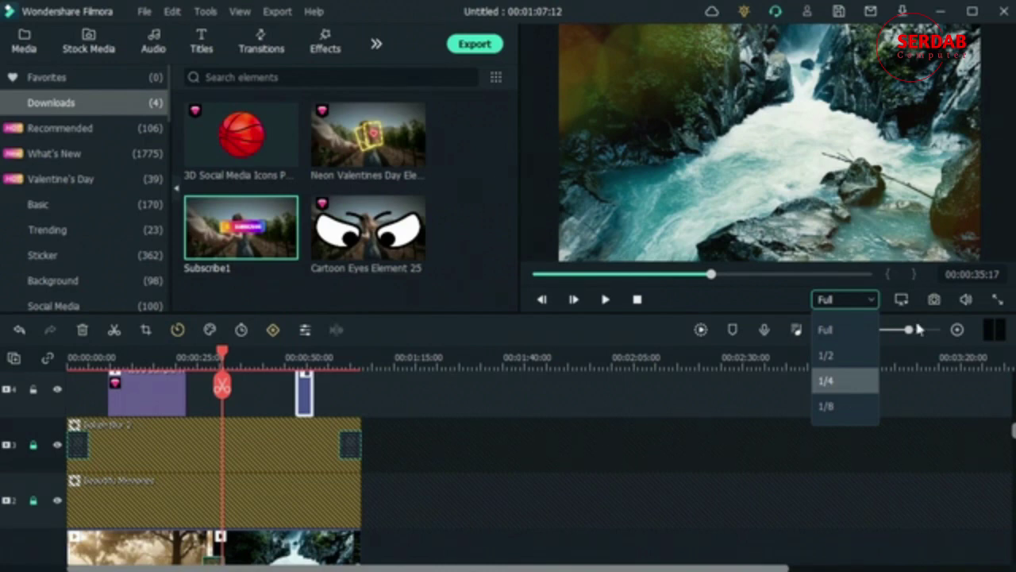
click(728, 292)
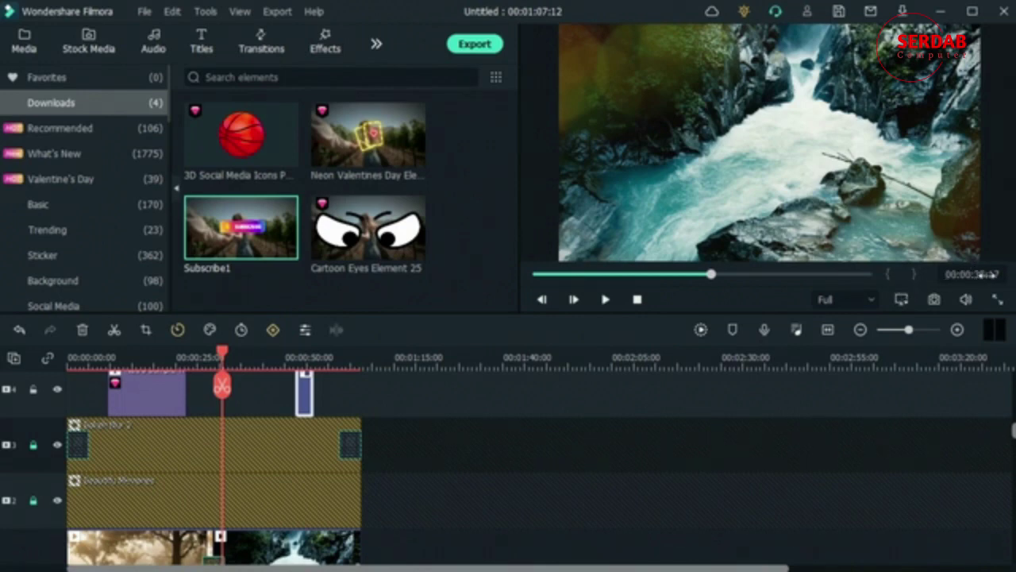
click(902, 301)
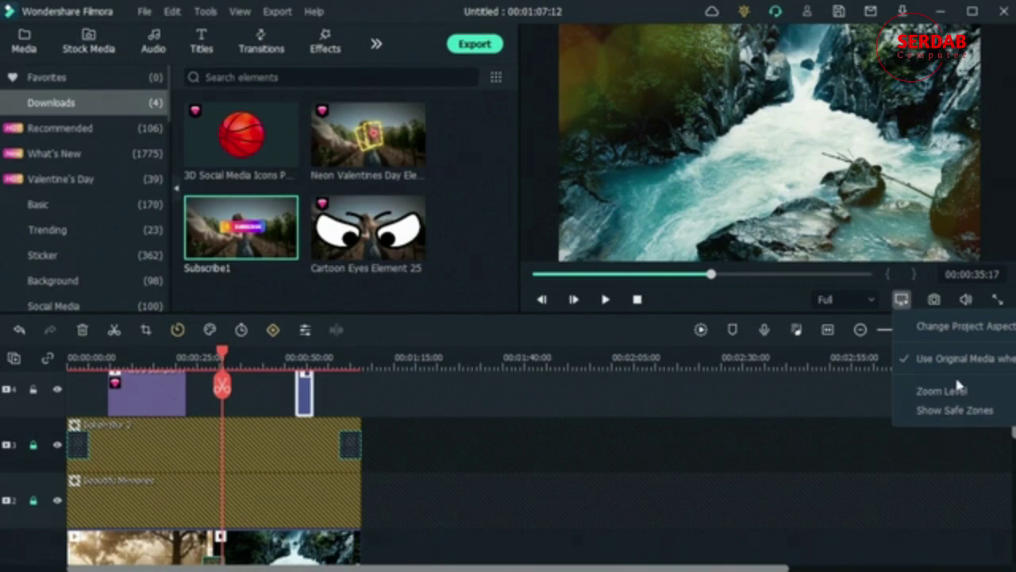
mouse_move(952, 398)
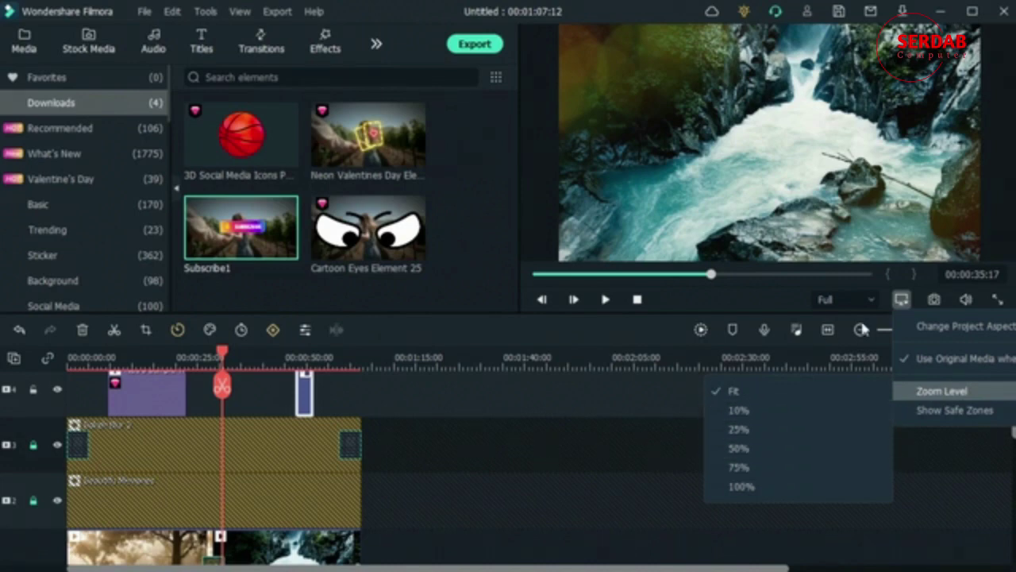
click(746, 294)
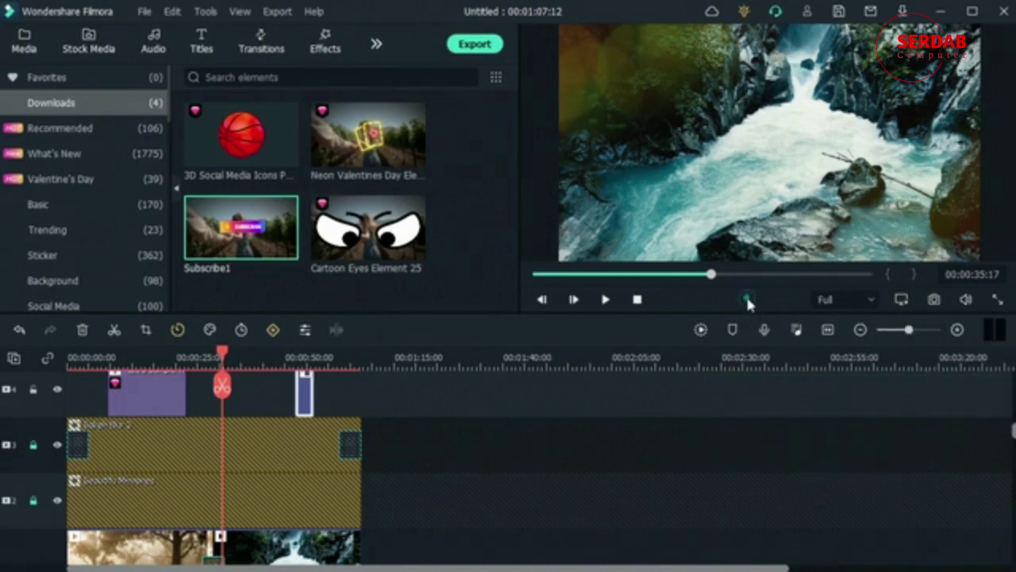
Step: Turn the preview player's volume down to its minimum
click(967, 301)
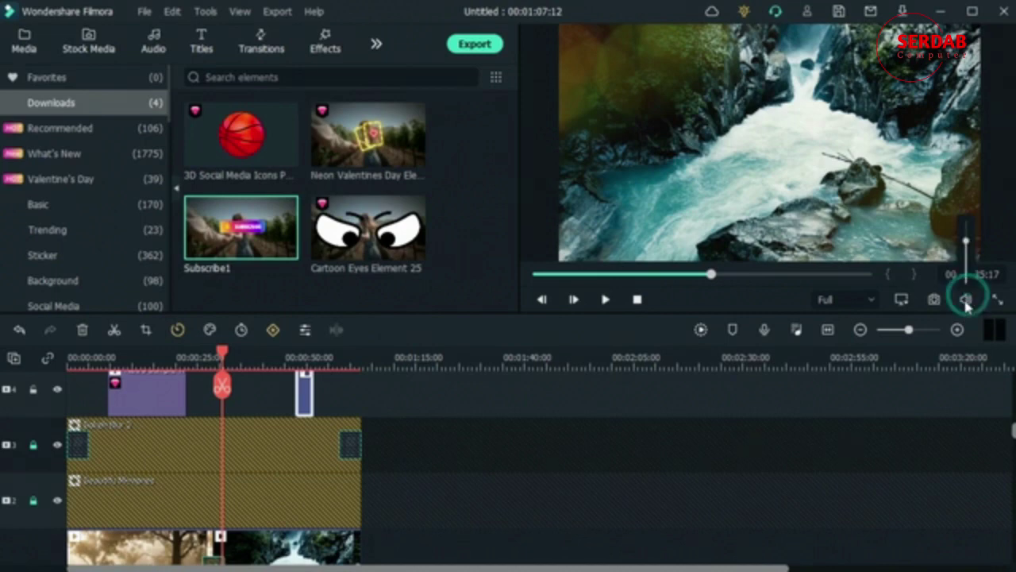
drag(967, 241, 966, 280)
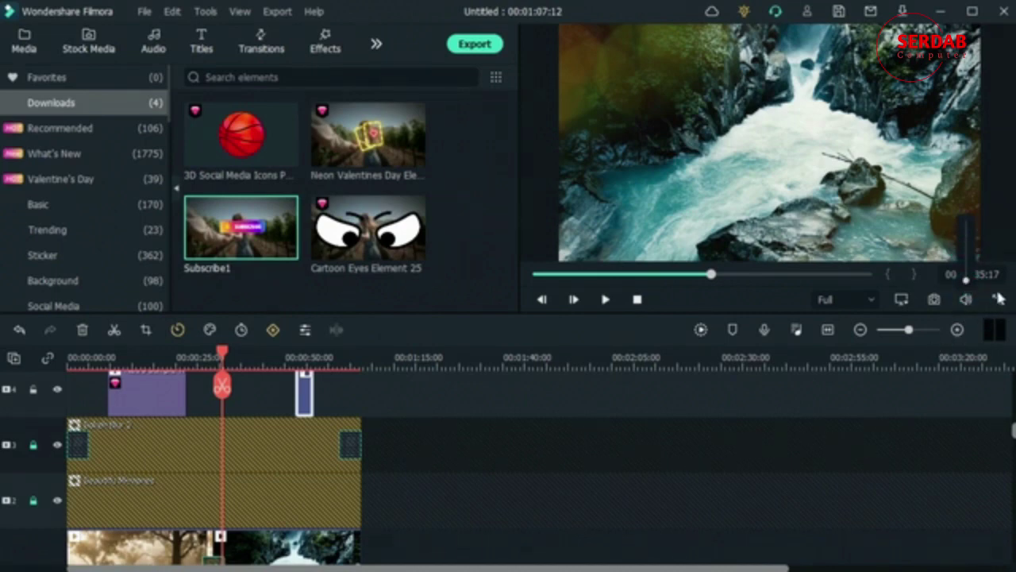
click(635, 339)
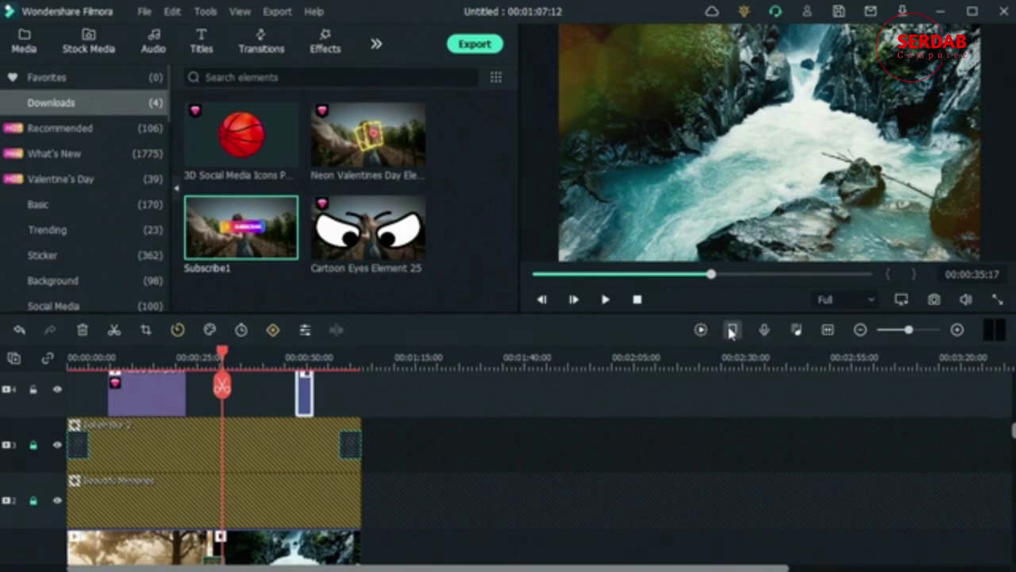
Step: Add timeline markers at 00:00:28:10 and 00:01:03:13, jump back to the first one, and bring the playhead near the second
click(191, 352)
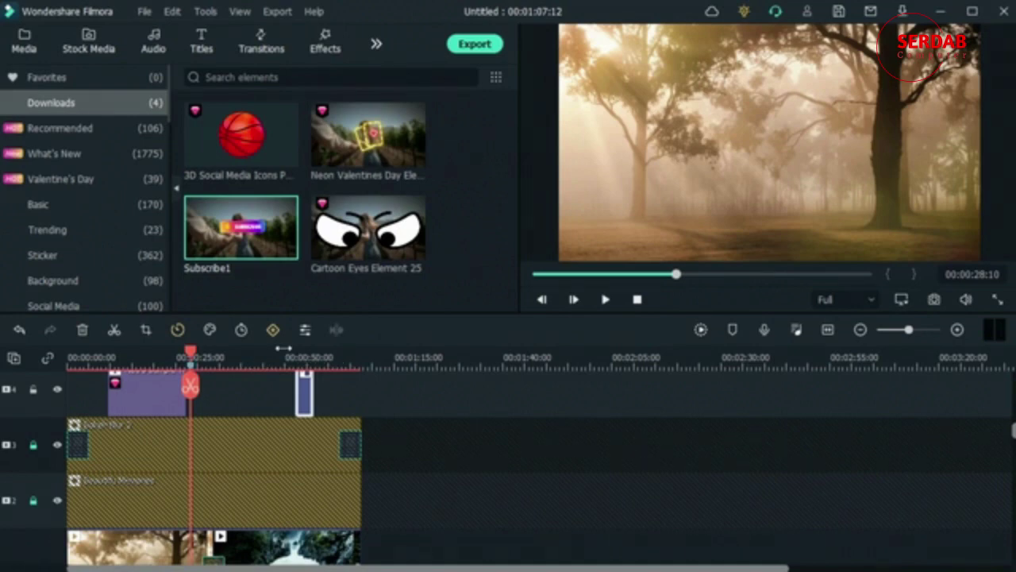
click(282, 349)
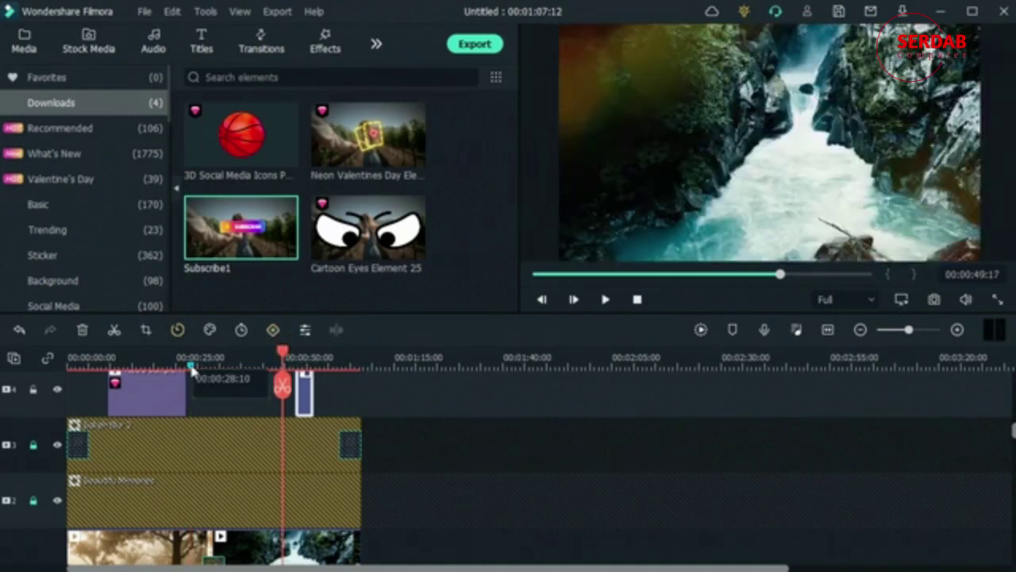
click(190, 364)
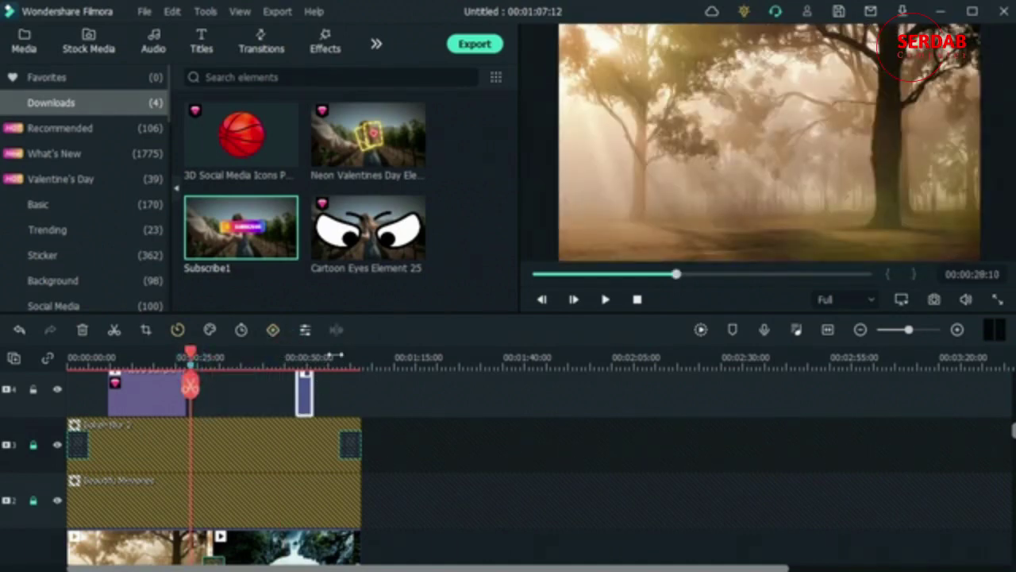
click(343, 351)
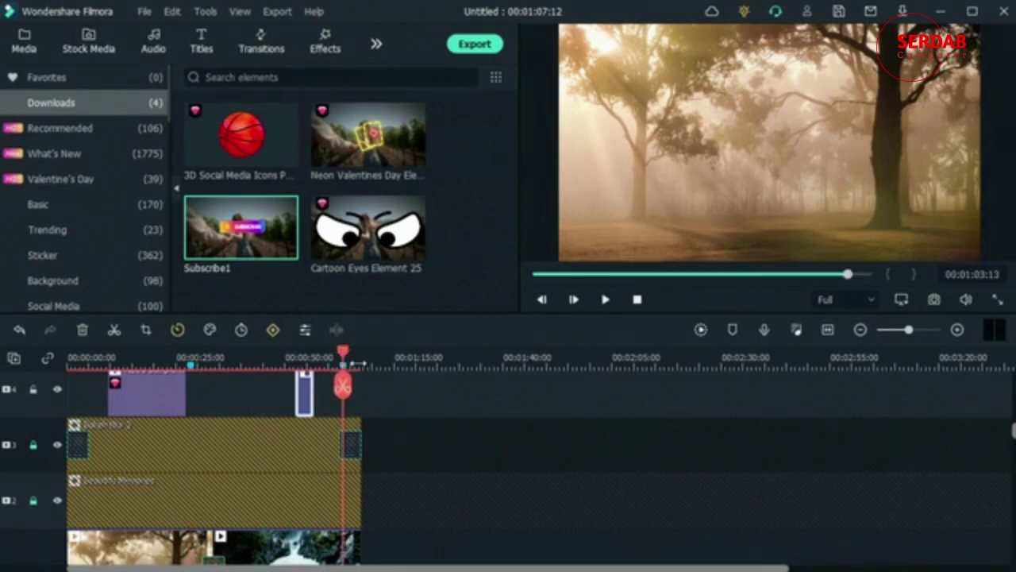
click(267, 359)
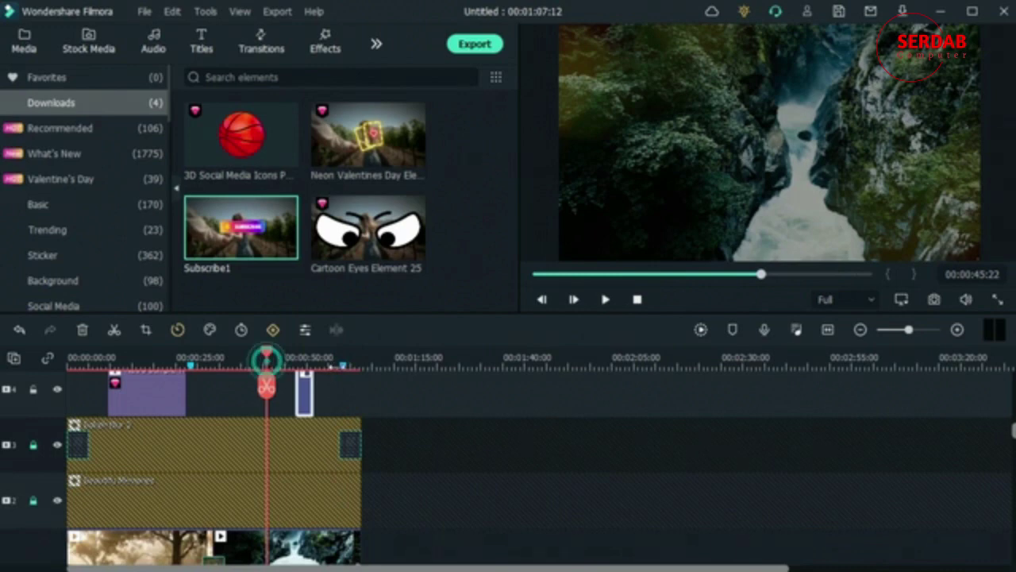
click(341, 364)
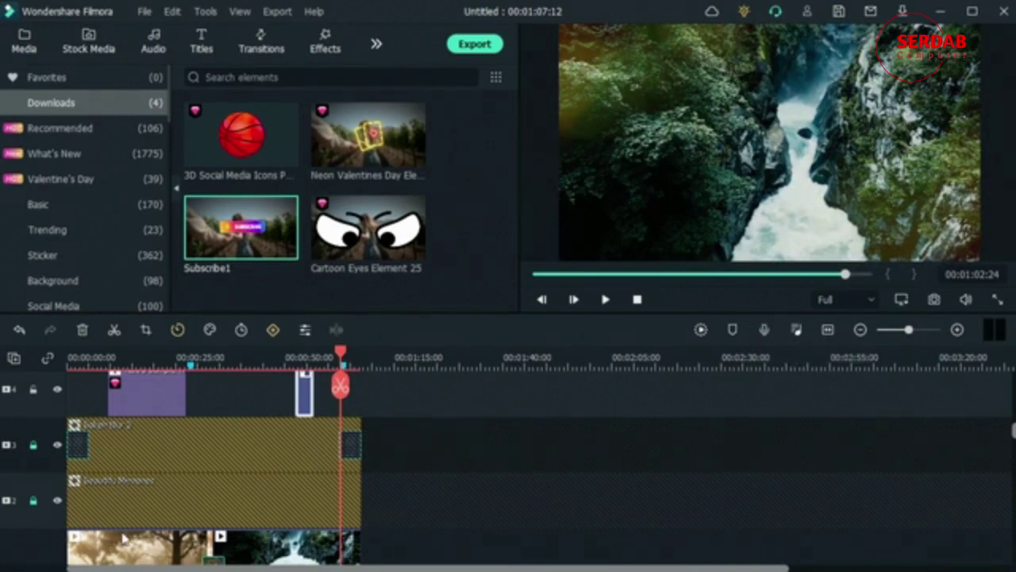
scroll(126, 537, down, 2)
scroll(125, 537, down, 2)
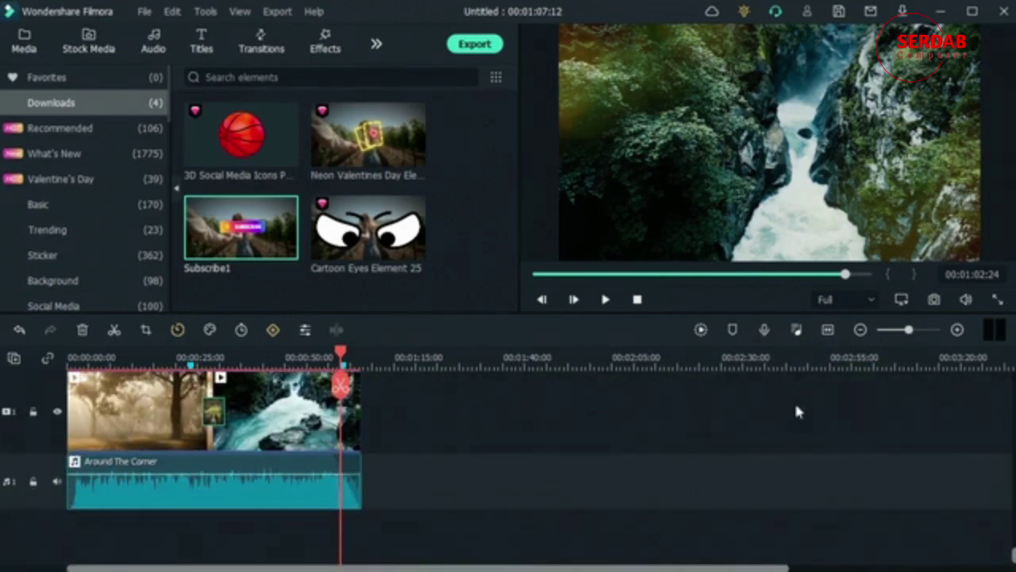
click(797, 330)
click(829, 330)
scroll(657, 445, down, 2)
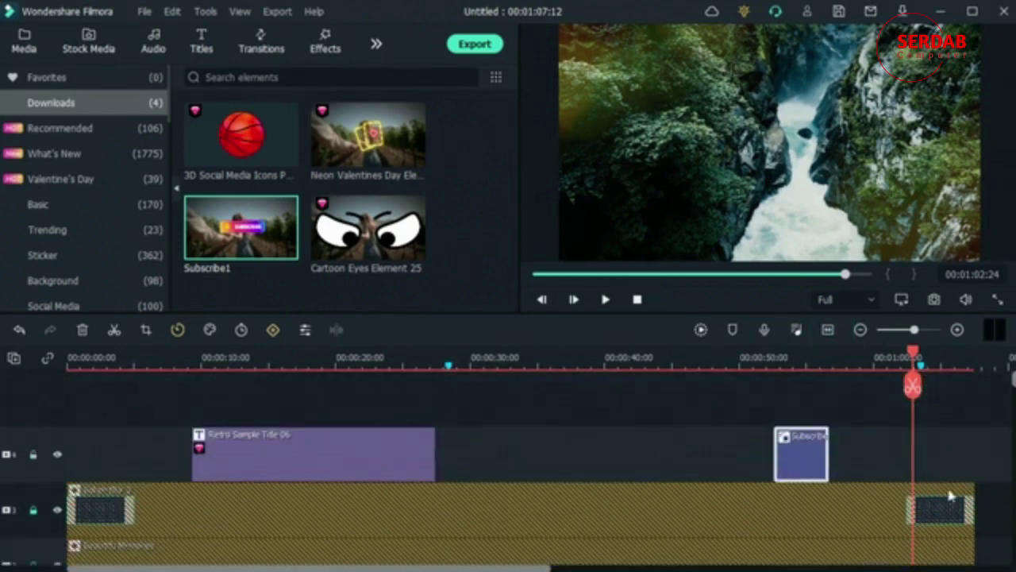
click(860, 329)
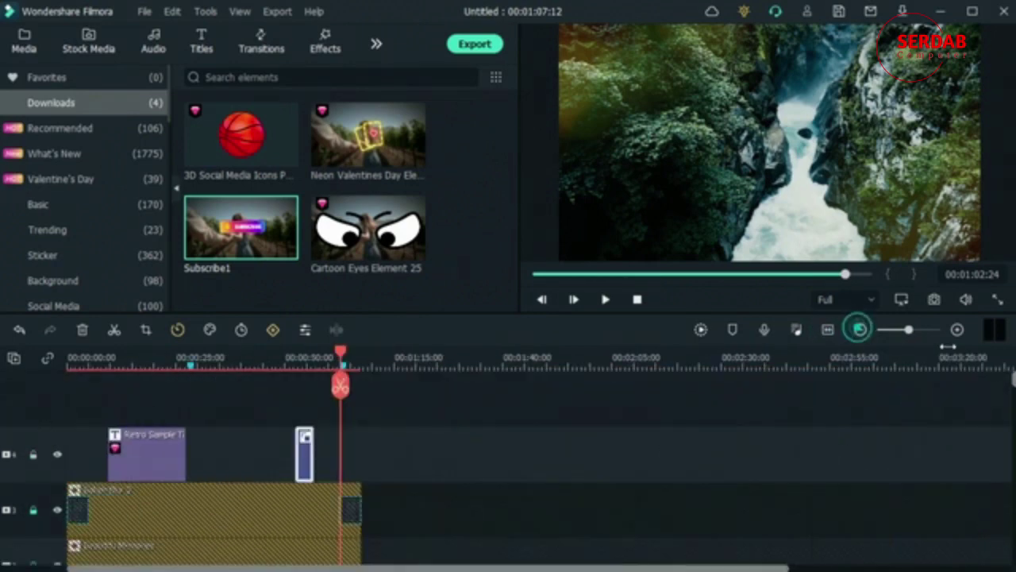
click(957, 329)
click(860, 330)
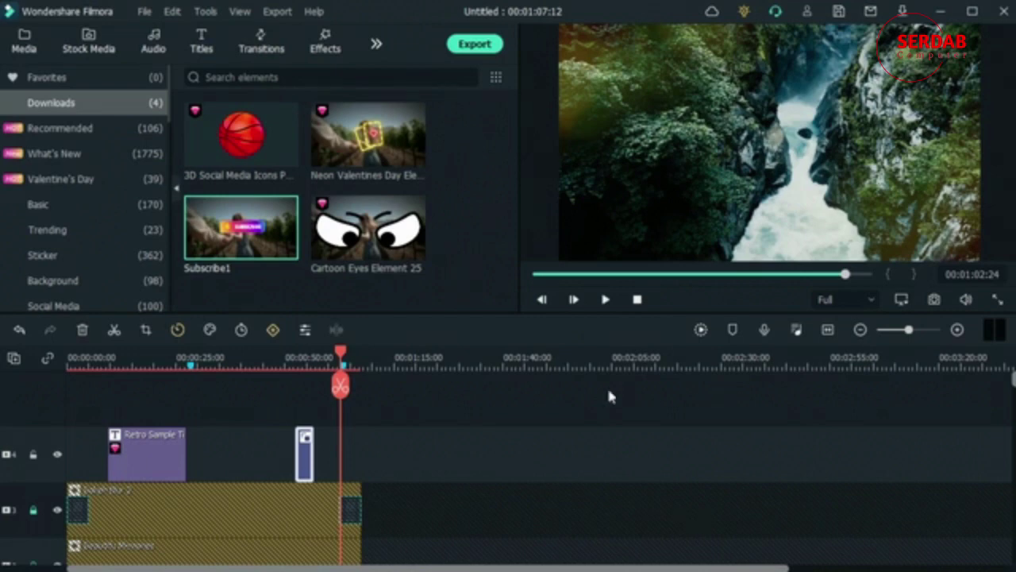
Step: Move the playhead to 00:00:54:11, over the Subscribe1 element on track 4
drag(343, 350, 305, 350)
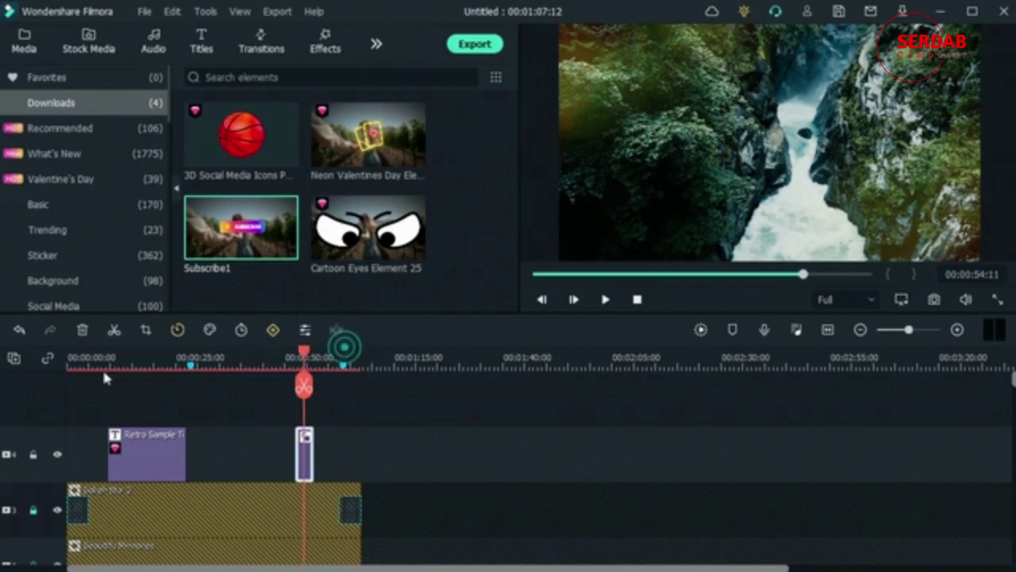
Step: Scrub the playhead across the timeline and beyond the project's end, and bring it back to 00:00:40:06 over the waterfall clip
drag(101, 367, 8, 387)
drag(70, 395, 211, 385)
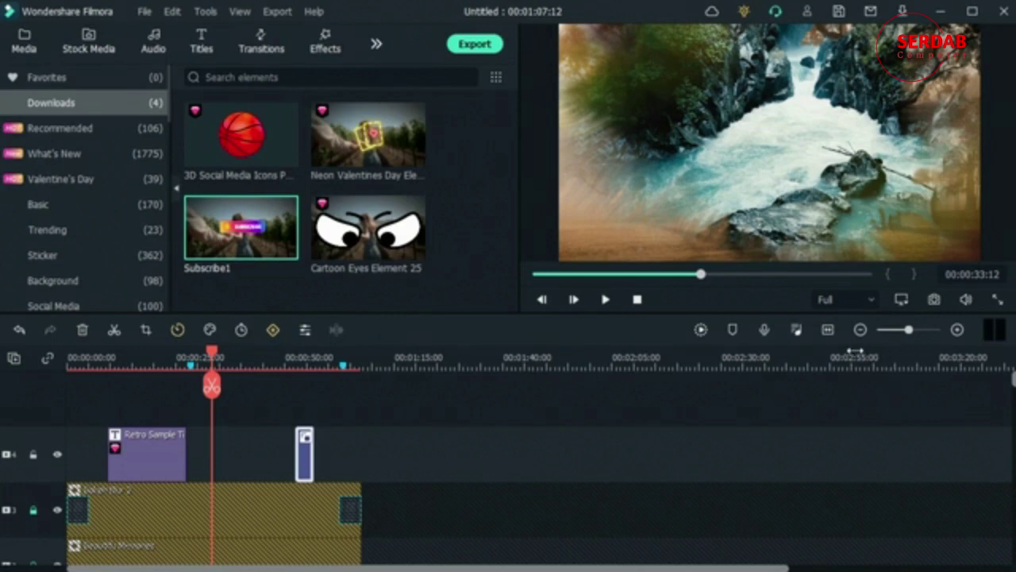
click(389, 358)
click(520, 357)
click(674, 370)
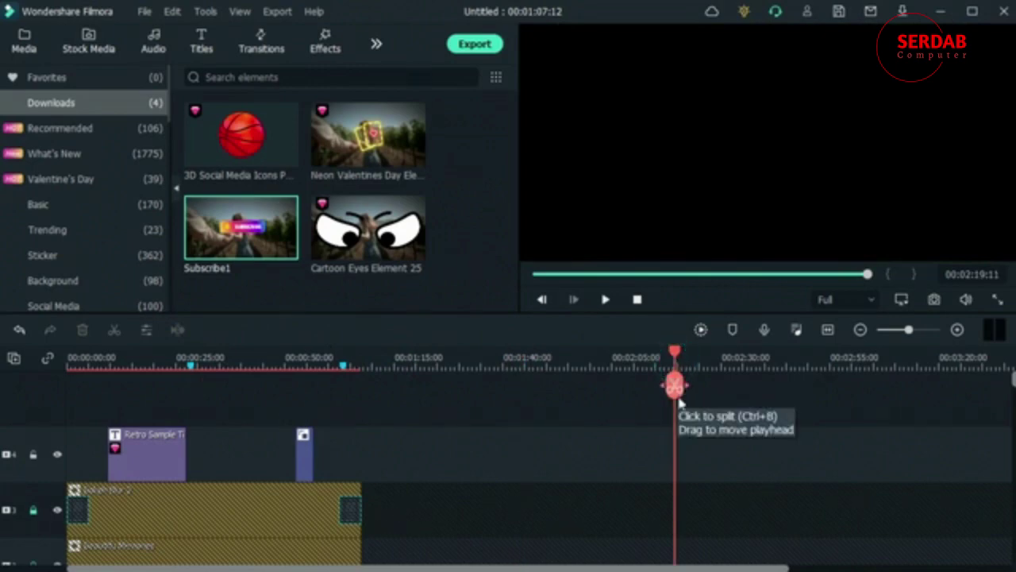
click(384, 352)
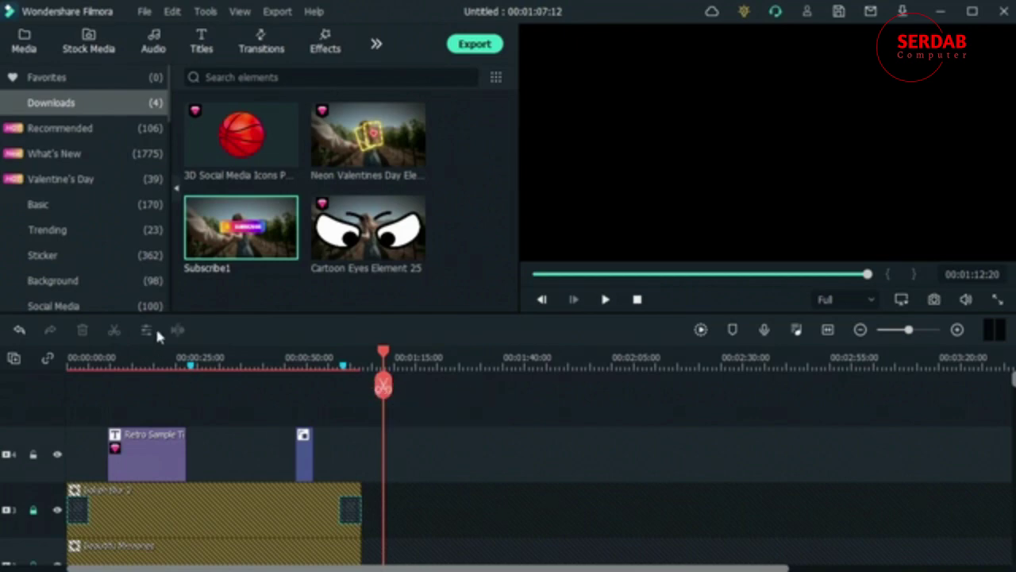
click(243, 349)
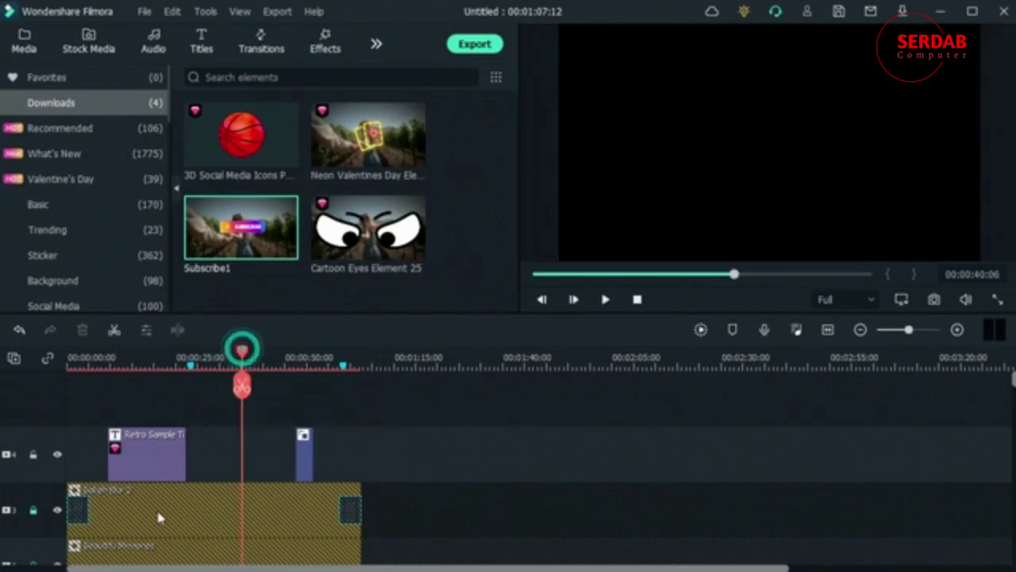
Step: Open the editing settings of the waterfall clip on track 1 and leave them without changing anything
scroll(159, 520, down, 2)
click(252, 537)
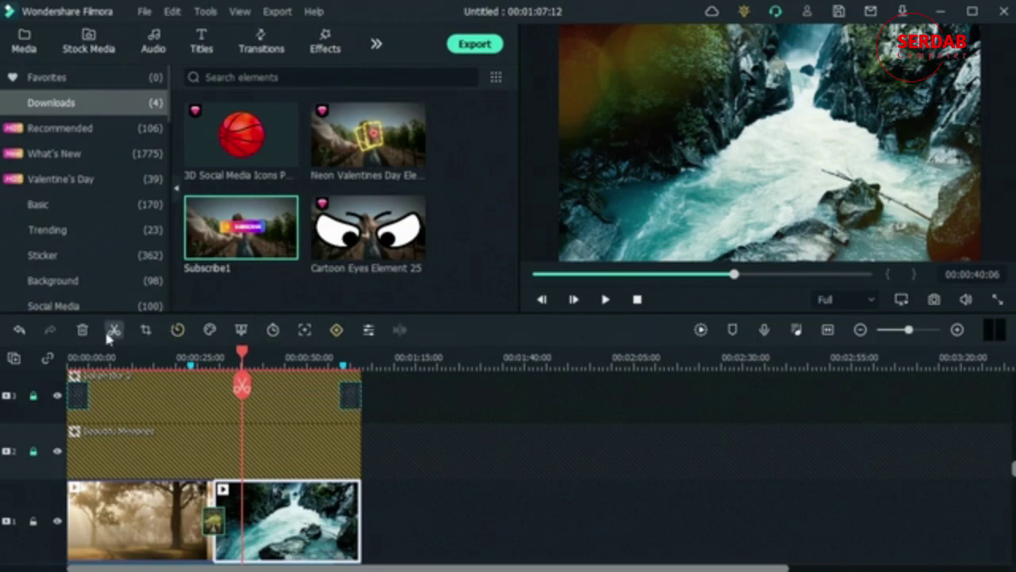
click(367, 330)
scroll(204, 200, up, 3)
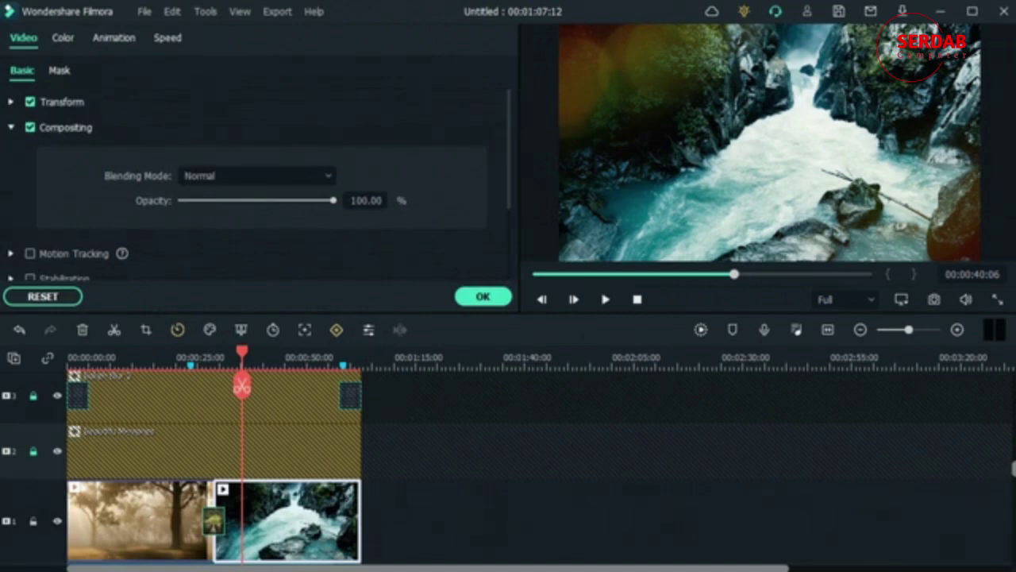
click(451, 492)
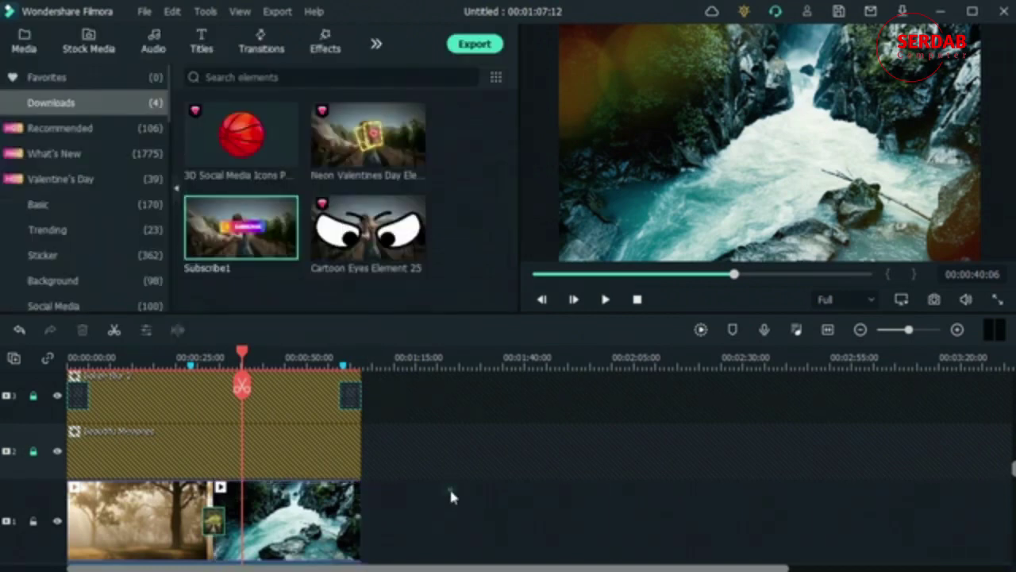
Step: Reopen the waterfall clip's settings, review its Compositing options and accept them as they are
click(293, 507)
double_click(292, 506)
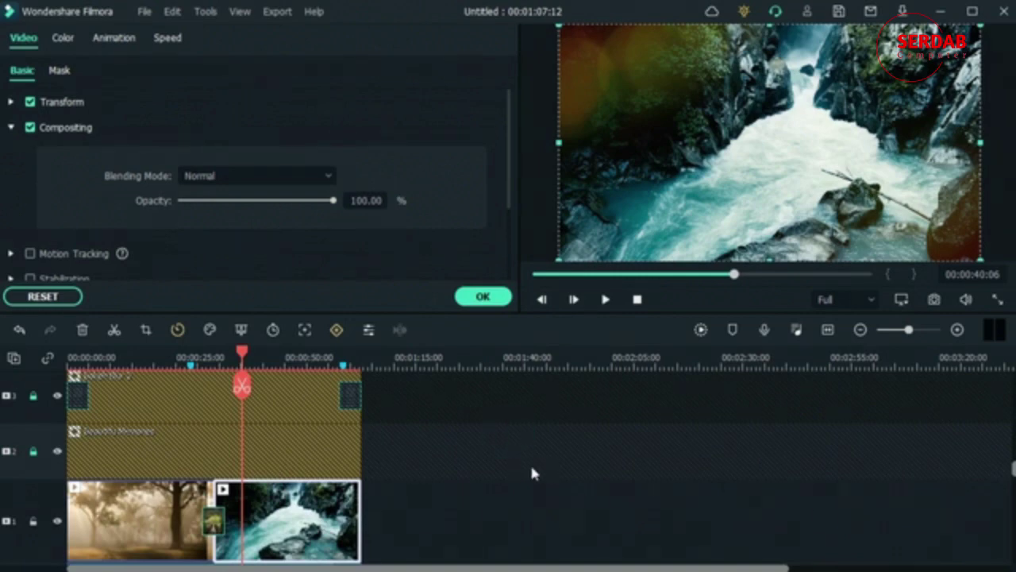
click(481, 295)
click(483, 436)
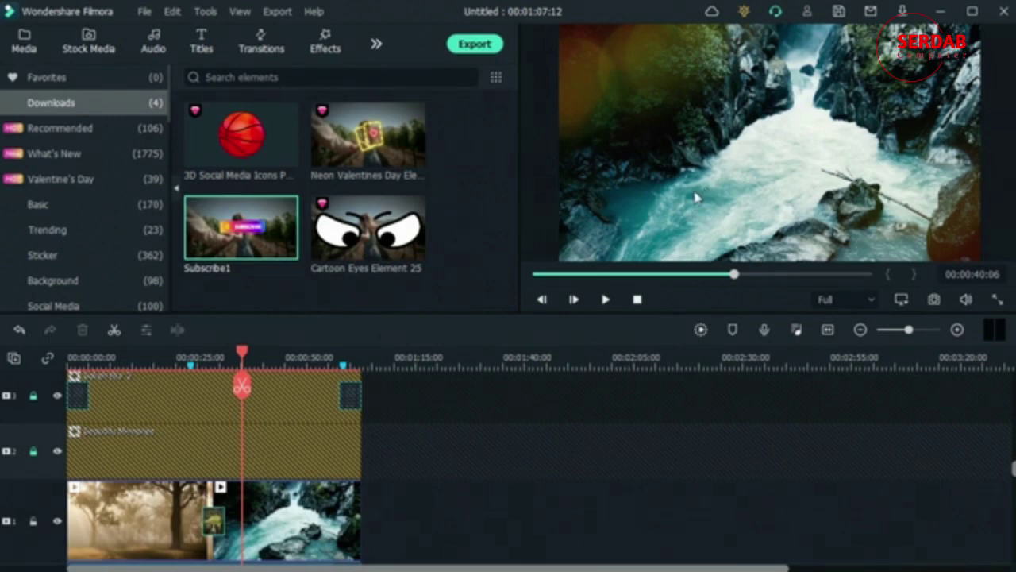
click(306, 490)
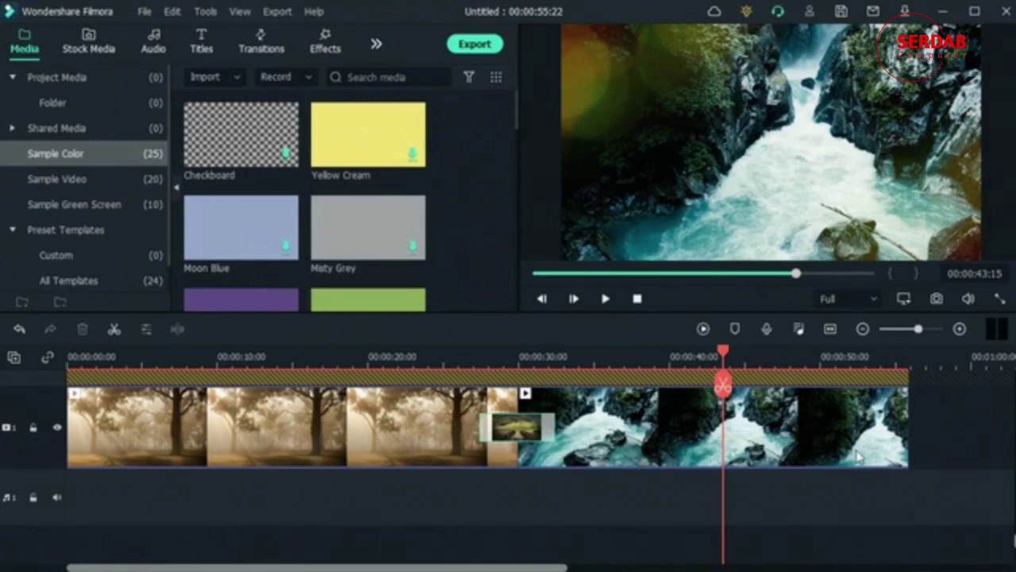
Step: Return the playhead to the start of the project and zoom out the timeline to show the full video with room to spare
drag(864, 451, 820, 474)
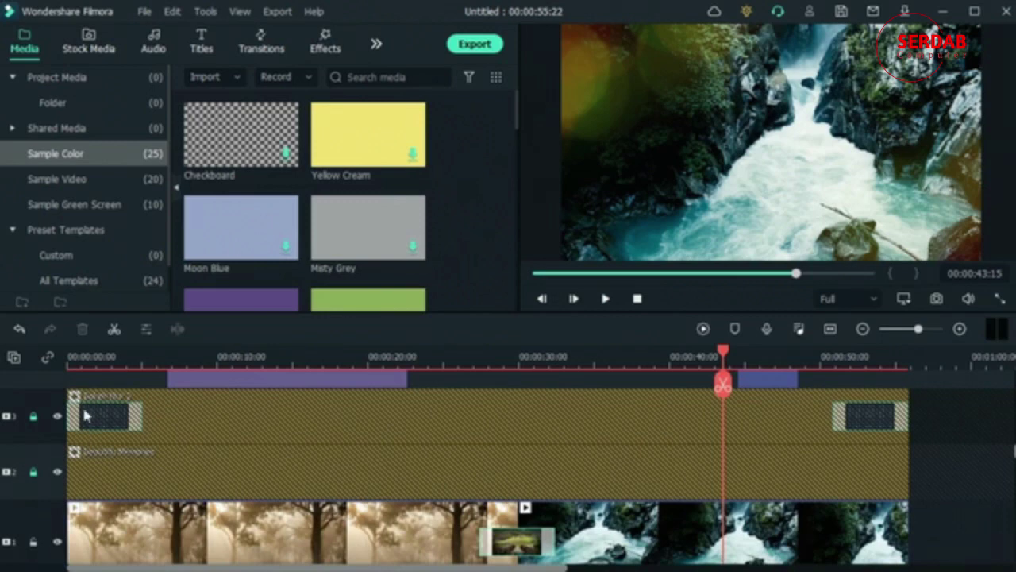
scroll(853, 440, up, 3)
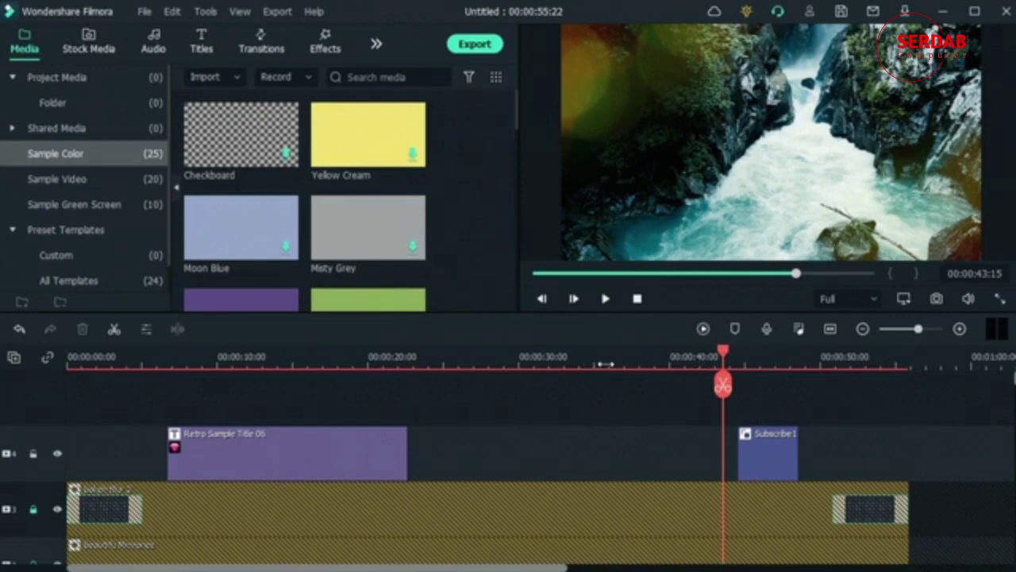
drag(723, 351, 70, 397)
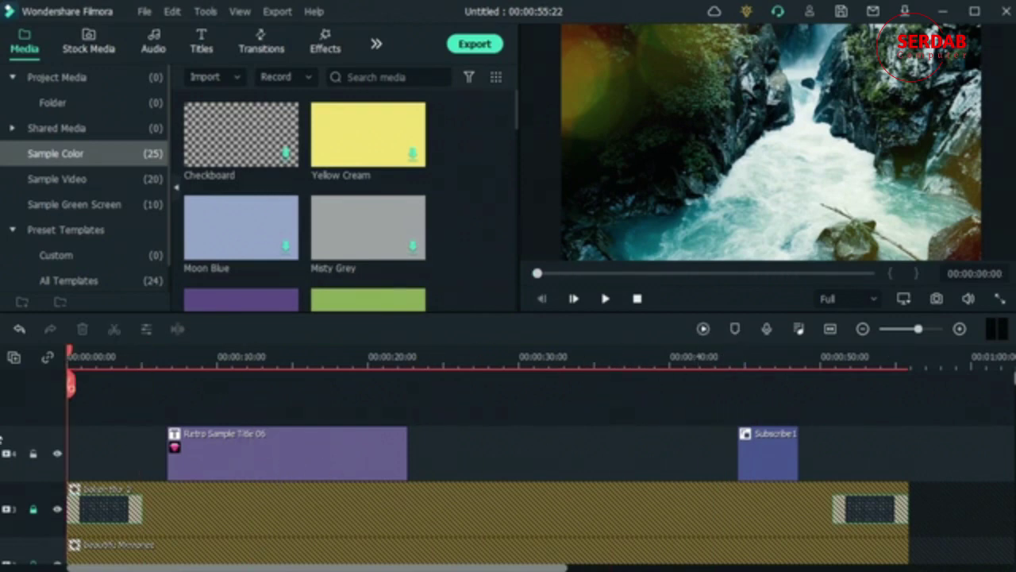
click(863, 328)
click(862, 329)
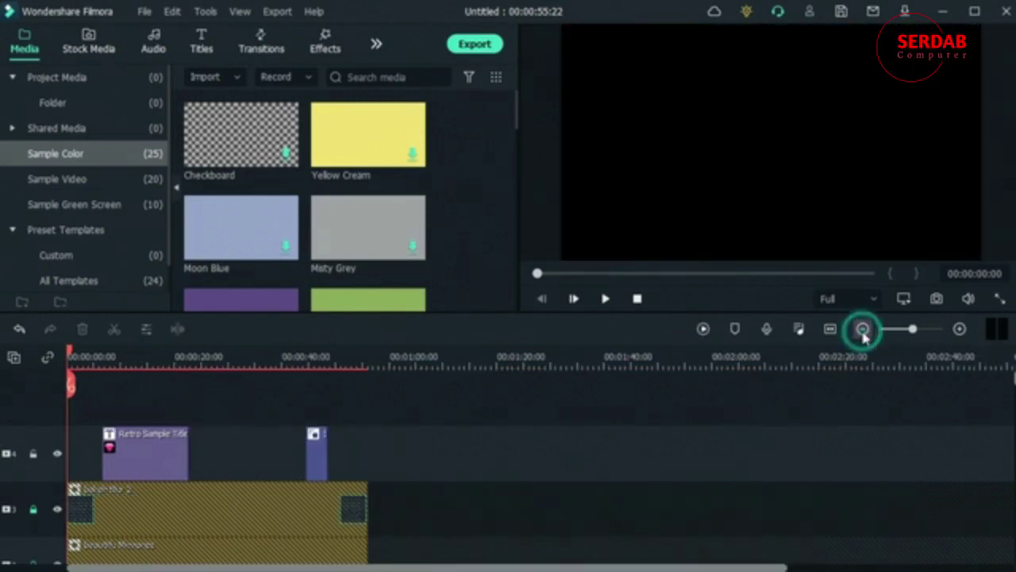
scroll(737, 487, down, 5)
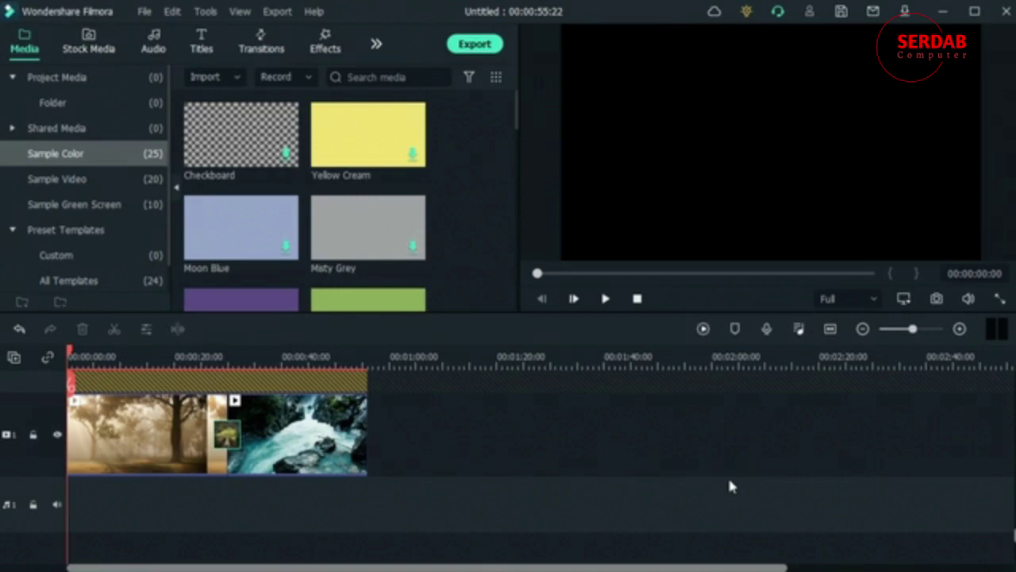
scroll(731, 486, up, 5)
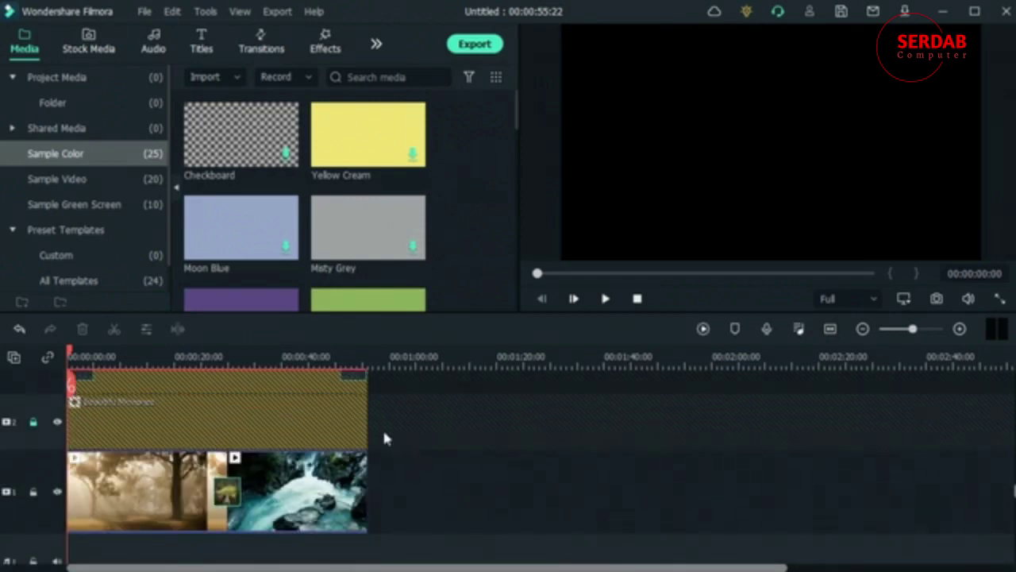
Step: Render the timeline preview and play it from the start, pausing at 00:00:07:05 to check the playback quality options
click(703, 328)
key(space)
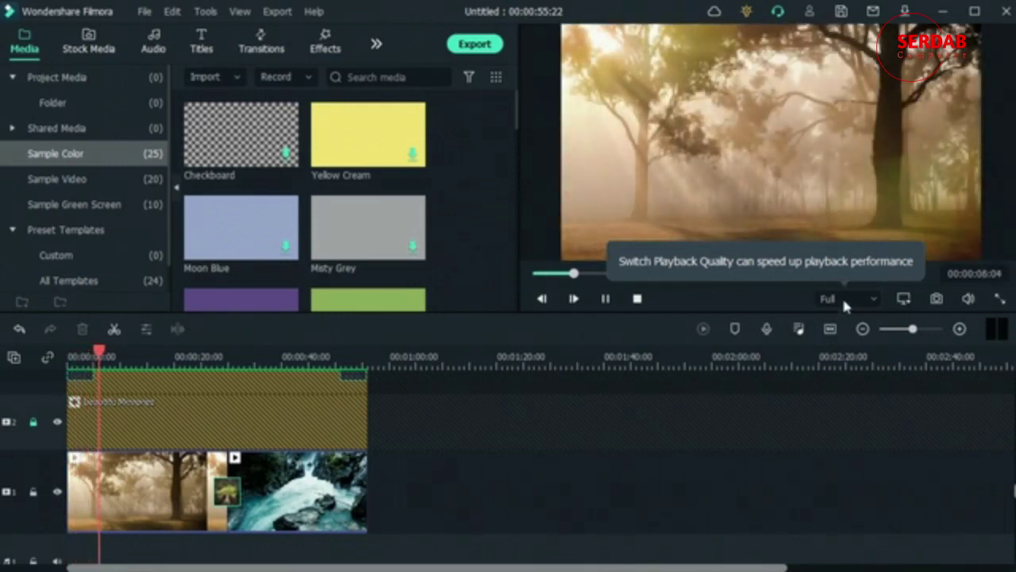
key(space)
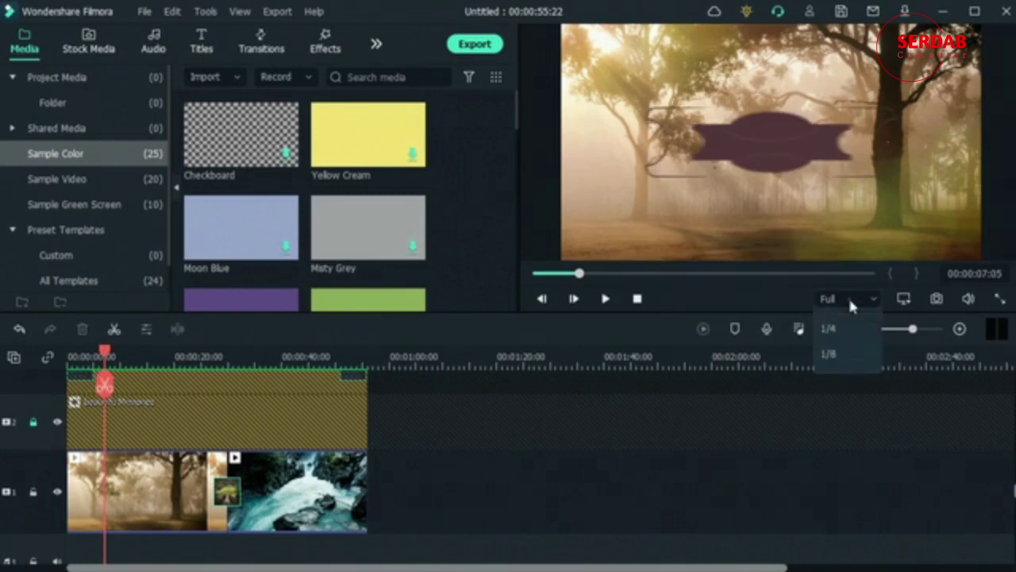
click(762, 299)
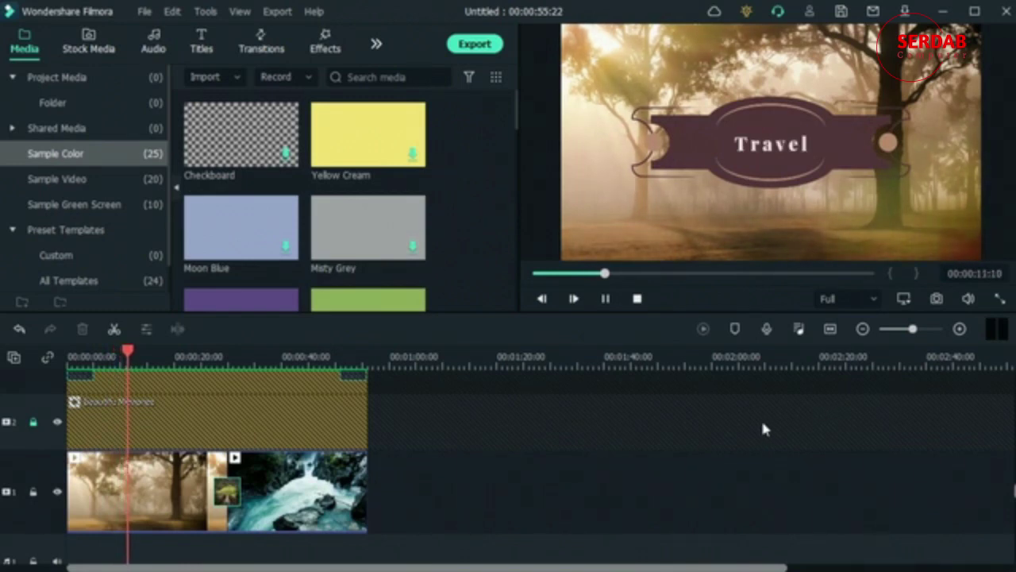
Step: Watch the rendered video through the Travel title and the clip transition while reviewing the matching tracks
scroll(500, 472, up, 1)
scroll(502, 482, up, 1)
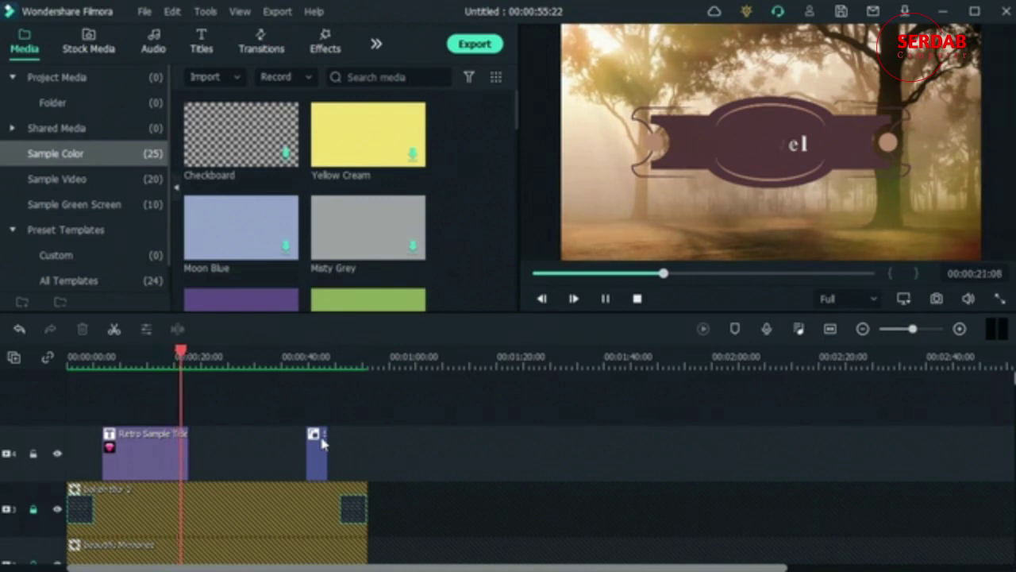
scroll(258, 469, down, 1)
scroll(258, 469, down, 3)
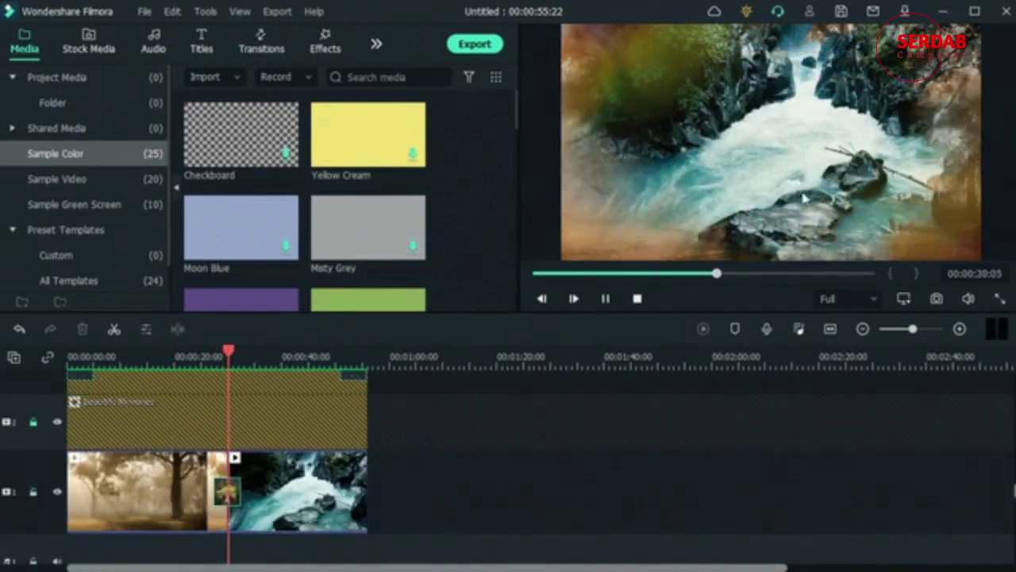
scroll(371, 431, up, 3)
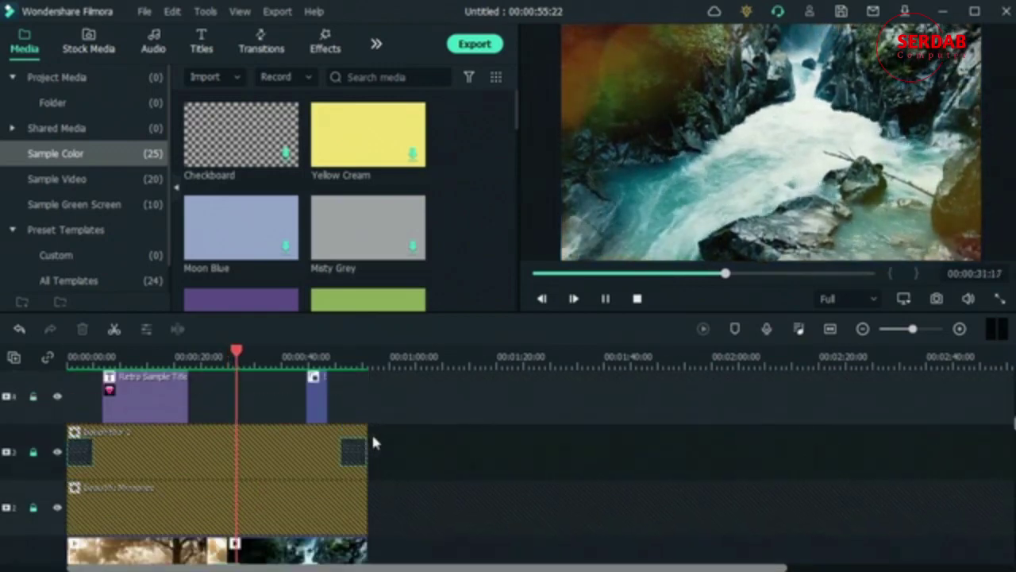
Step: Play the video's ending from 00:00:41:22 while reviewing the tracks, and return the playhead to the start
click(289, 357)
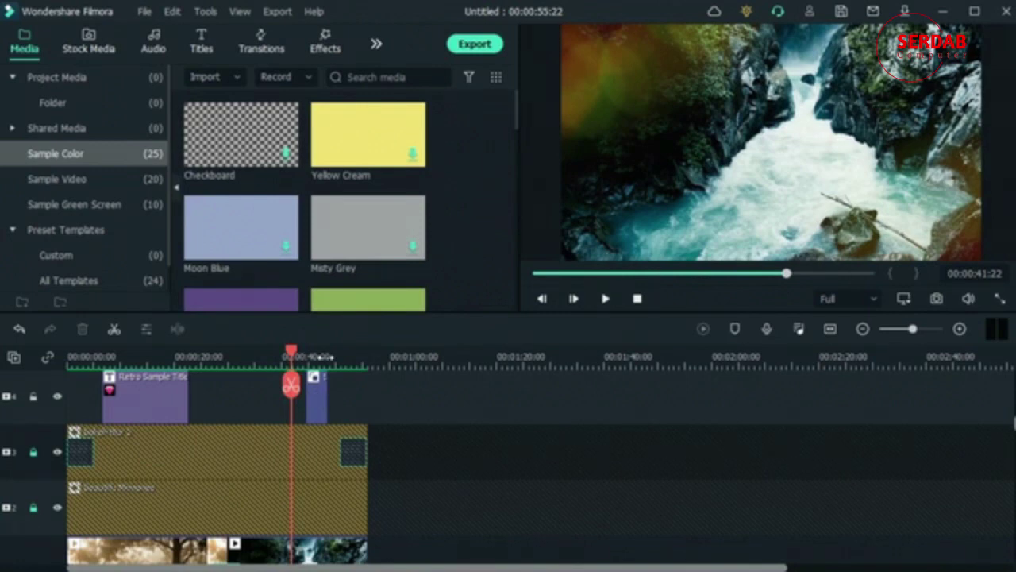
key(space)
scroll(554, 407, down, 3)
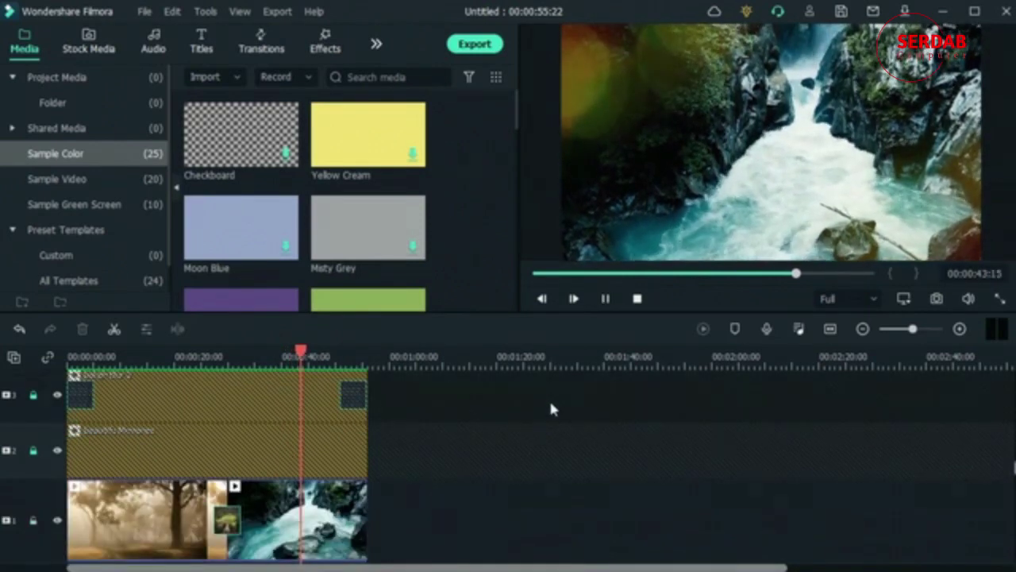
scroll(553, 409, up, 3)
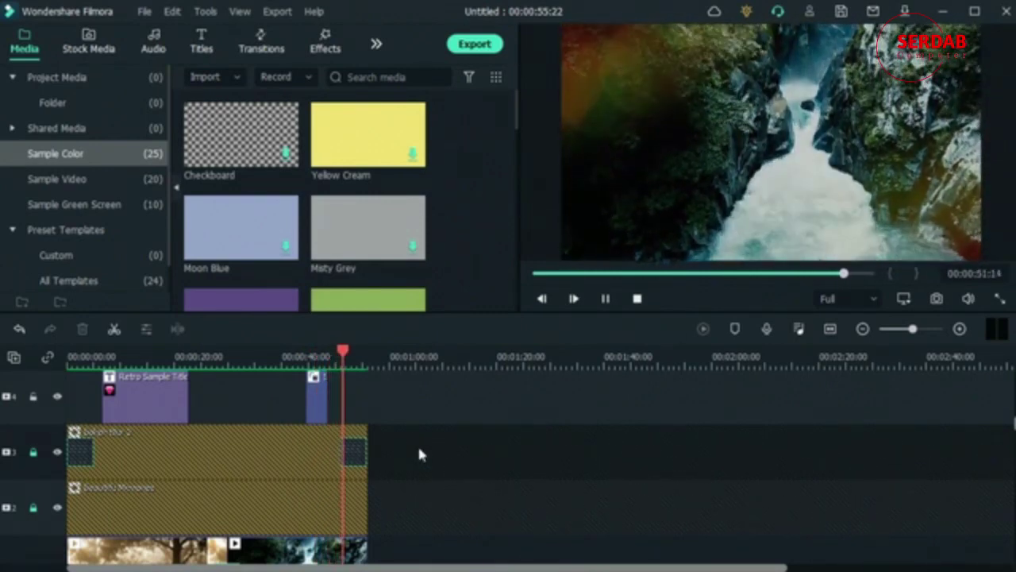
scroll(412, 446, down, 3)
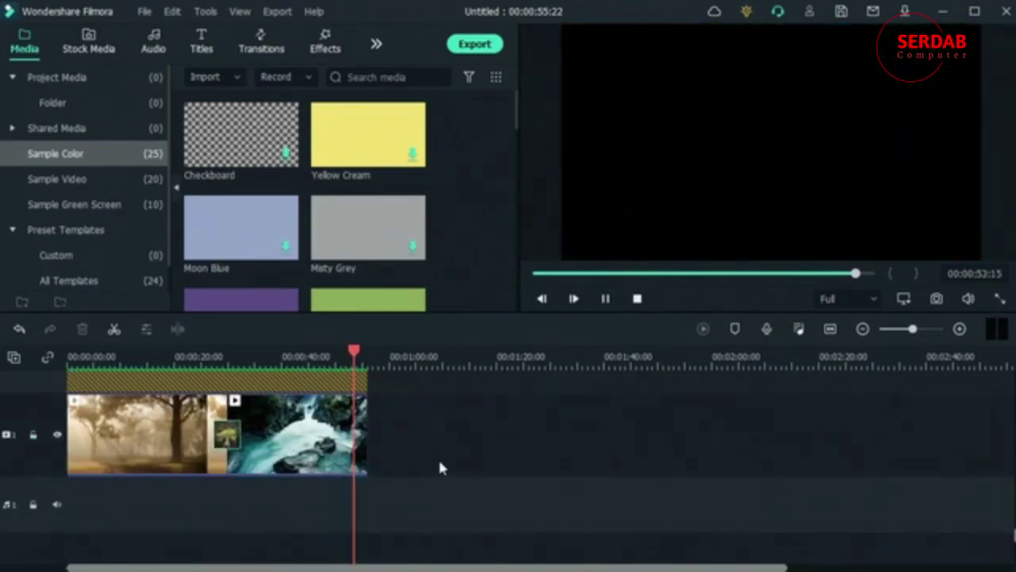
scroll(435, 458, up, 3)
key(space)
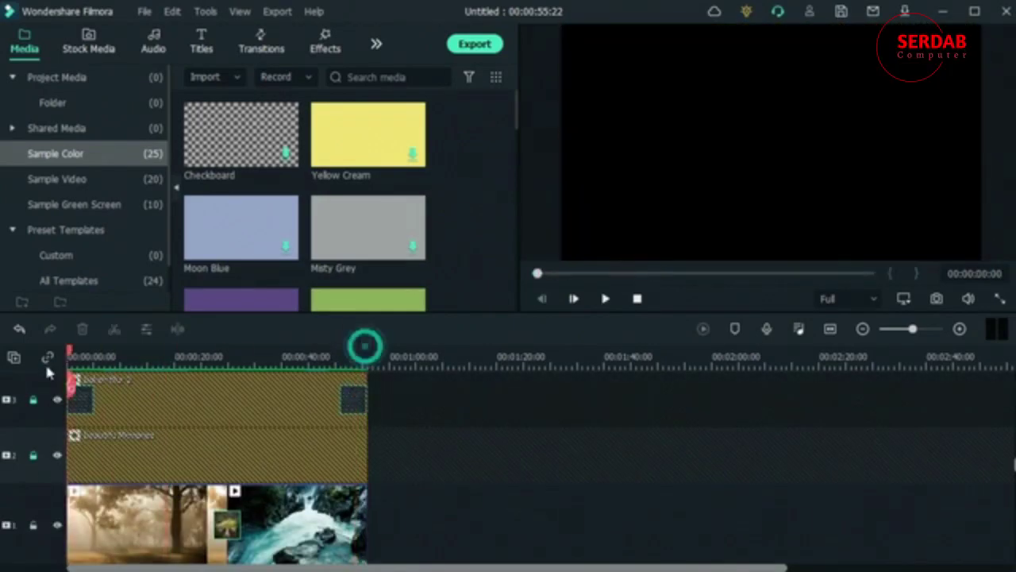
Step: Replay the opening, skip to 00:00:19:22 to watch the Travel title's closing animation, and pause at 00:00:23:15
scroll(199, 469, up, 3)
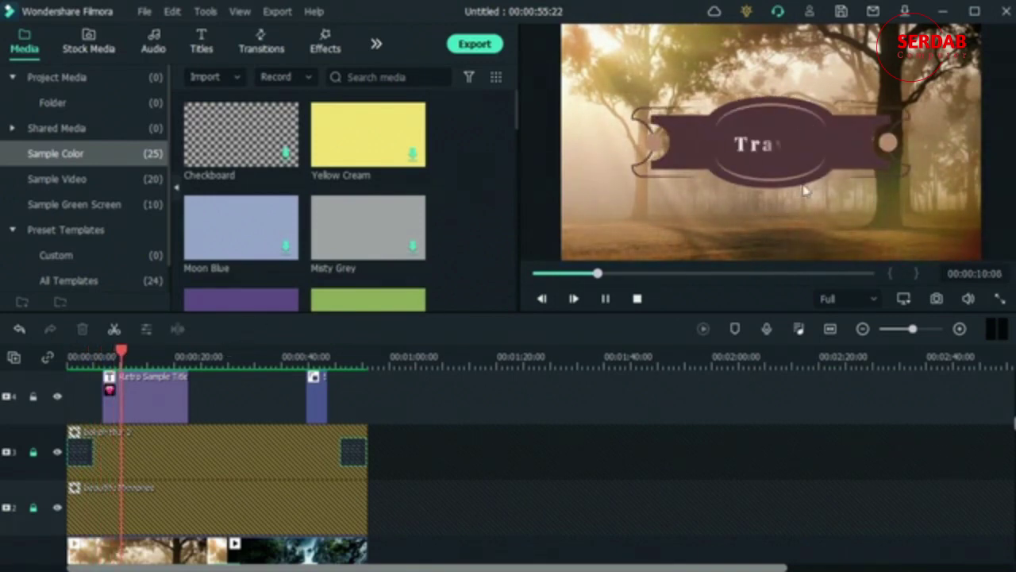
click(173, 352)
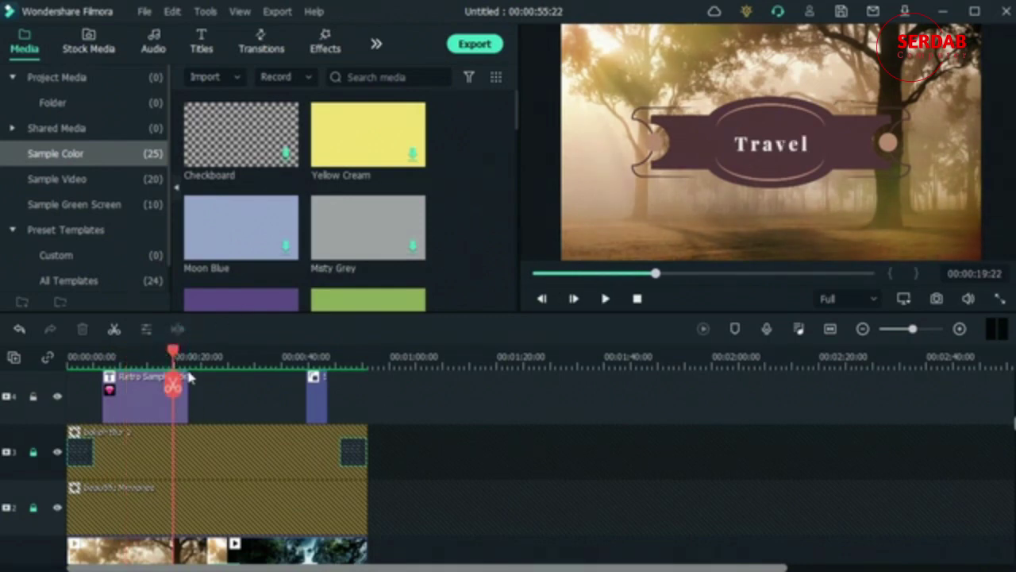
key(space)
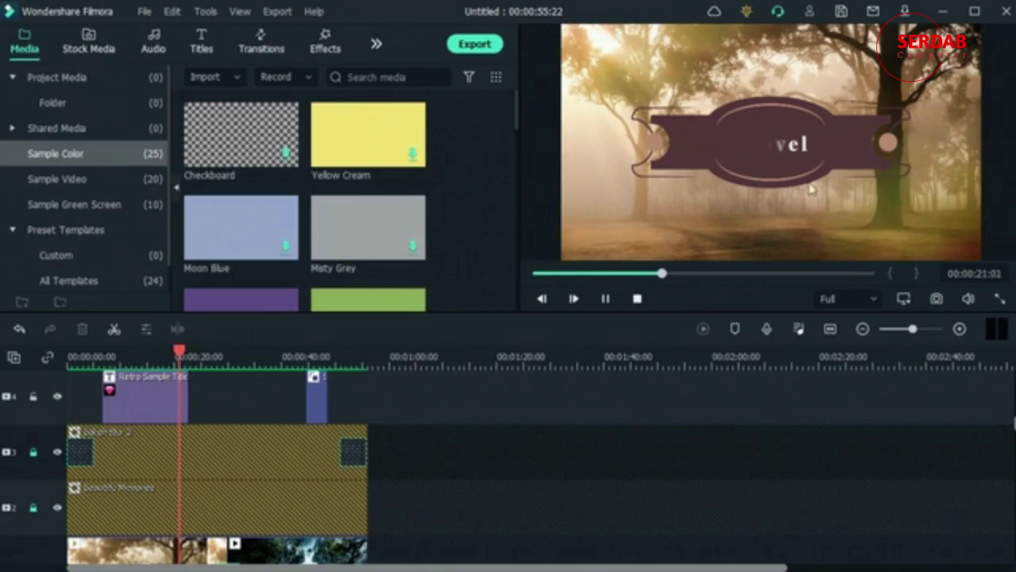
key(space)
scroll(286, 413, down, 1)
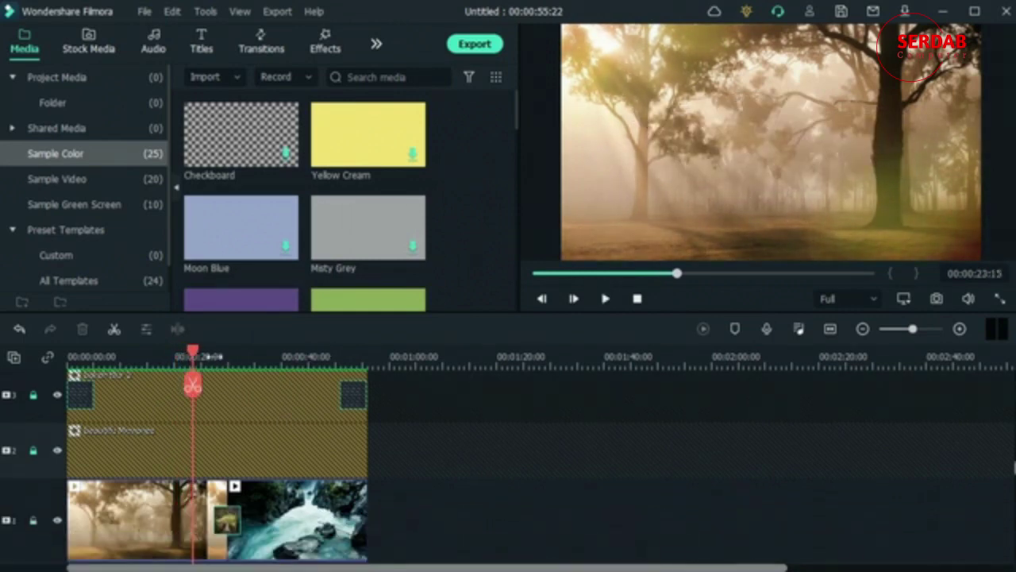
Step: Place the playhead just before the transition between the two clips and play it
click(218, 351)
click(212, 351)
key(space)
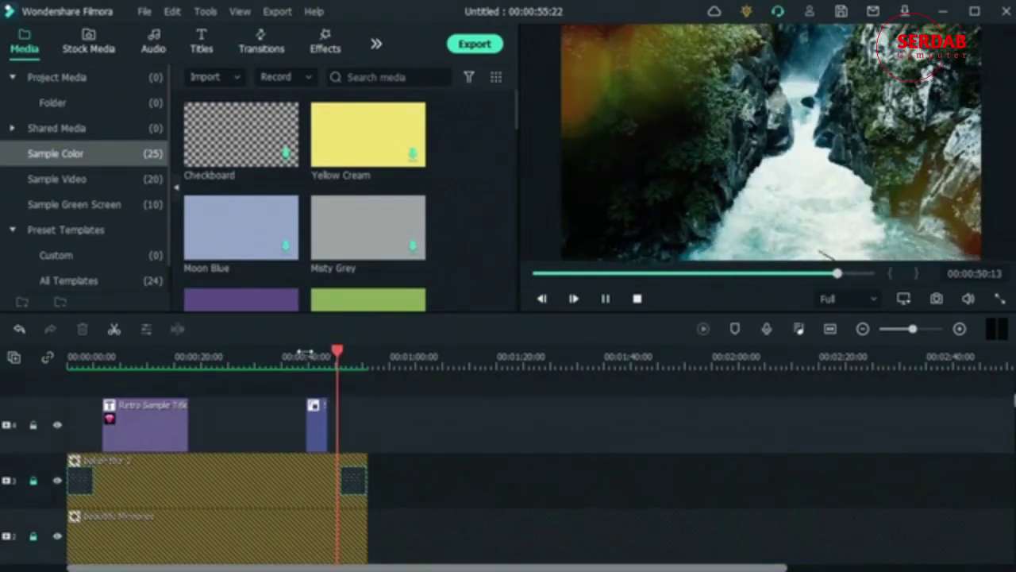
Step: Play the Subscribe element from 00:00:44:16 through to the end of the video and return the playhead to the start
click(307, 354)
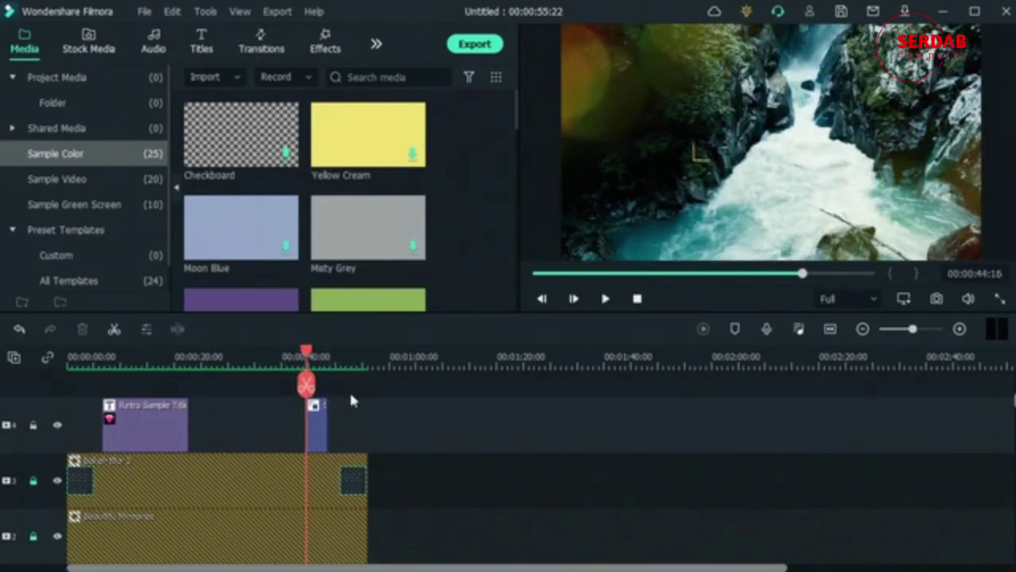
key(space)
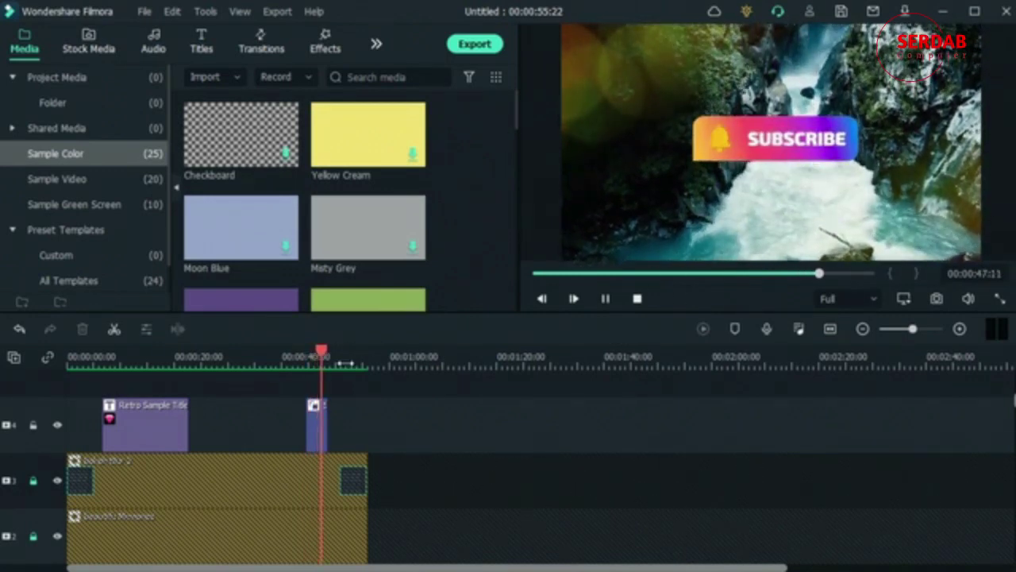
scroll(363, 453, down, 2)
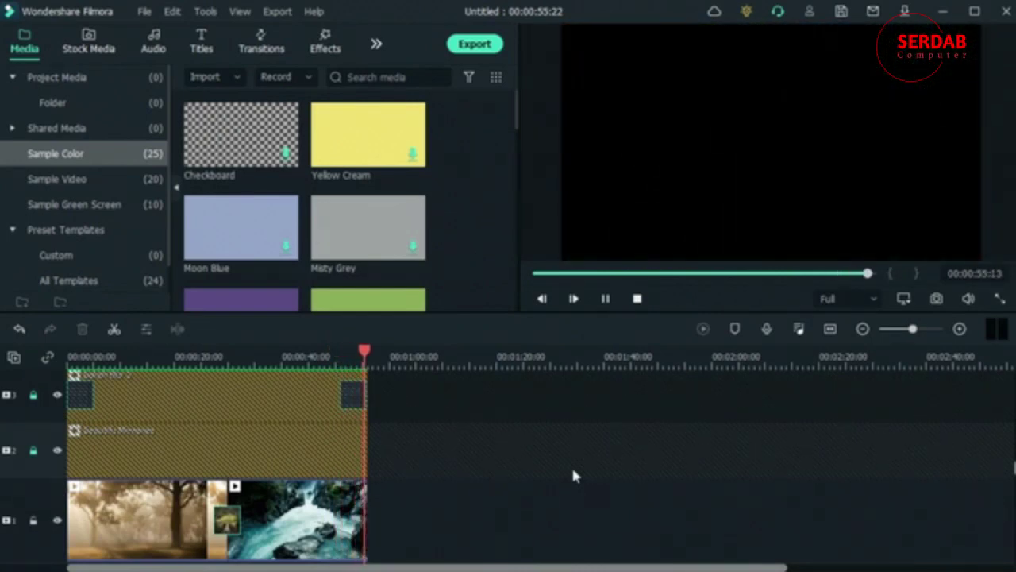
scroll(574, 474, down, 2)
scroll(354, 531, up, 3)
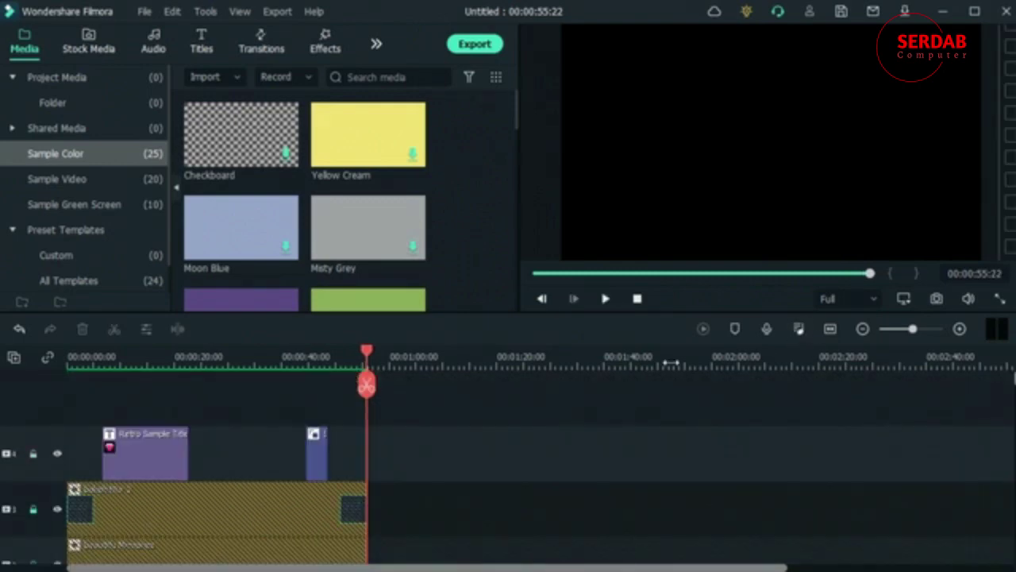
drag(366, 349, 372, 424)
key(Home)
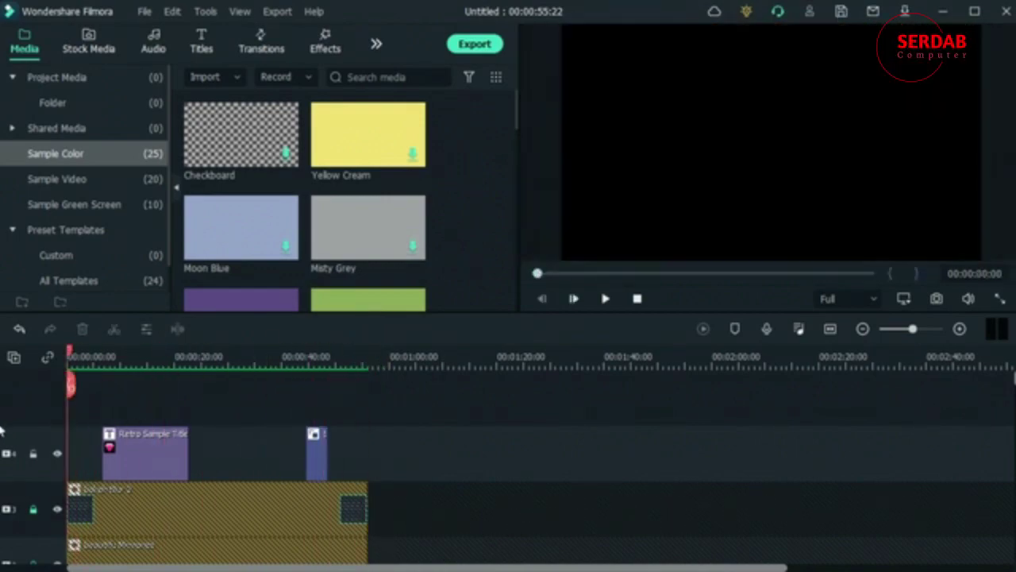